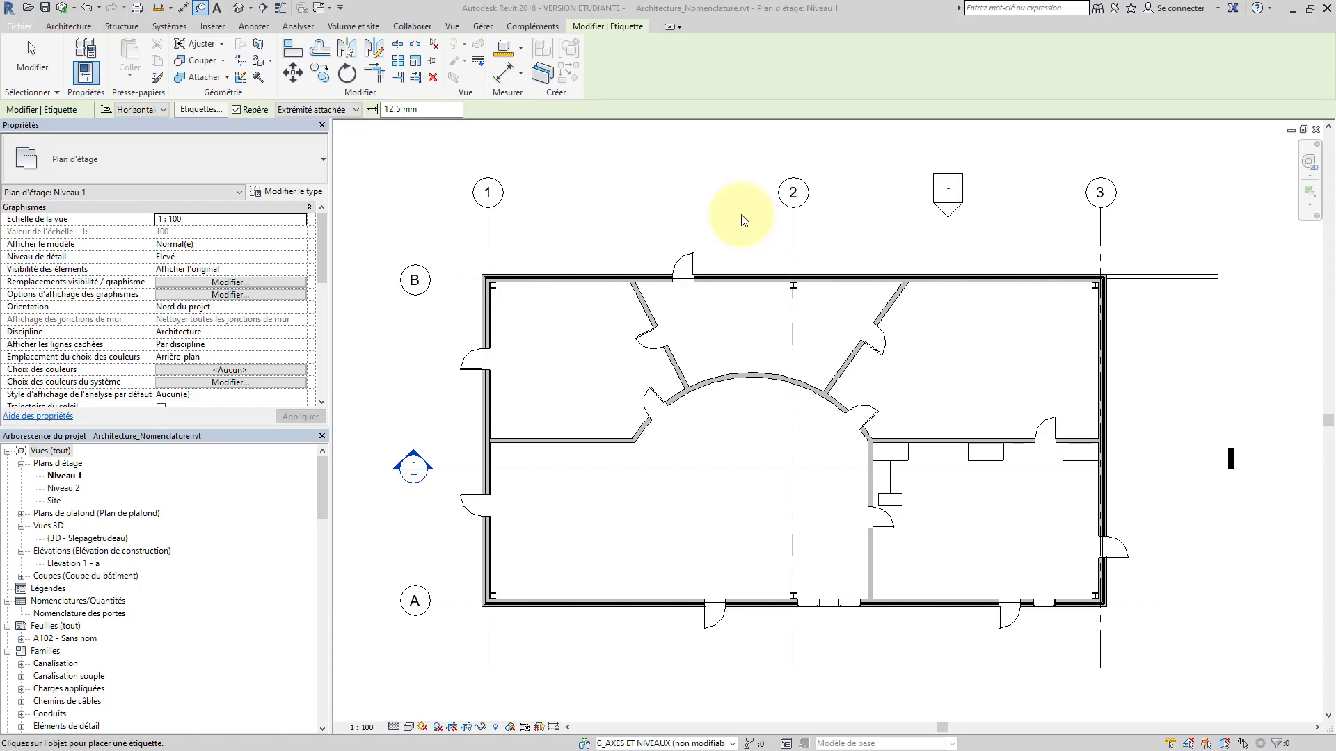
Create a new family from the Annotation générique métrique.rft template in the French family templates' Annotations folder
click(22, 28)
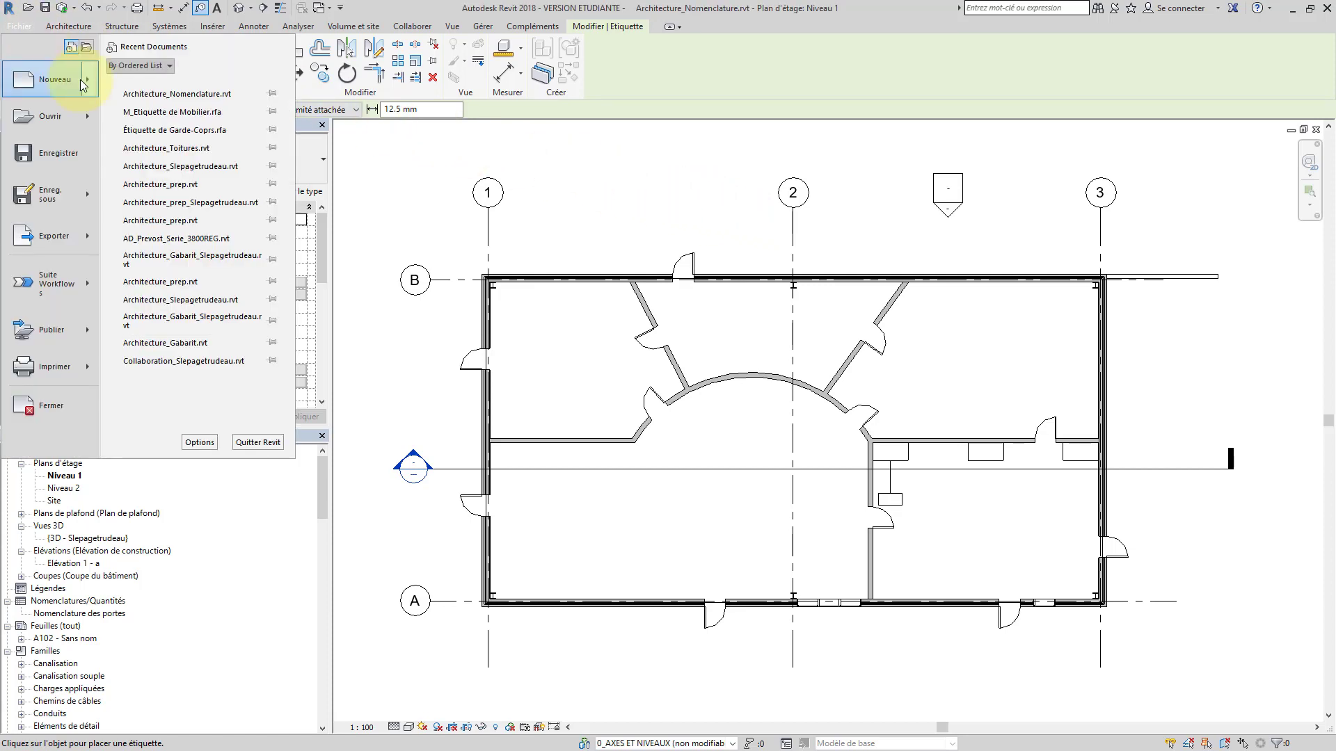
mouse_move(81, 80)
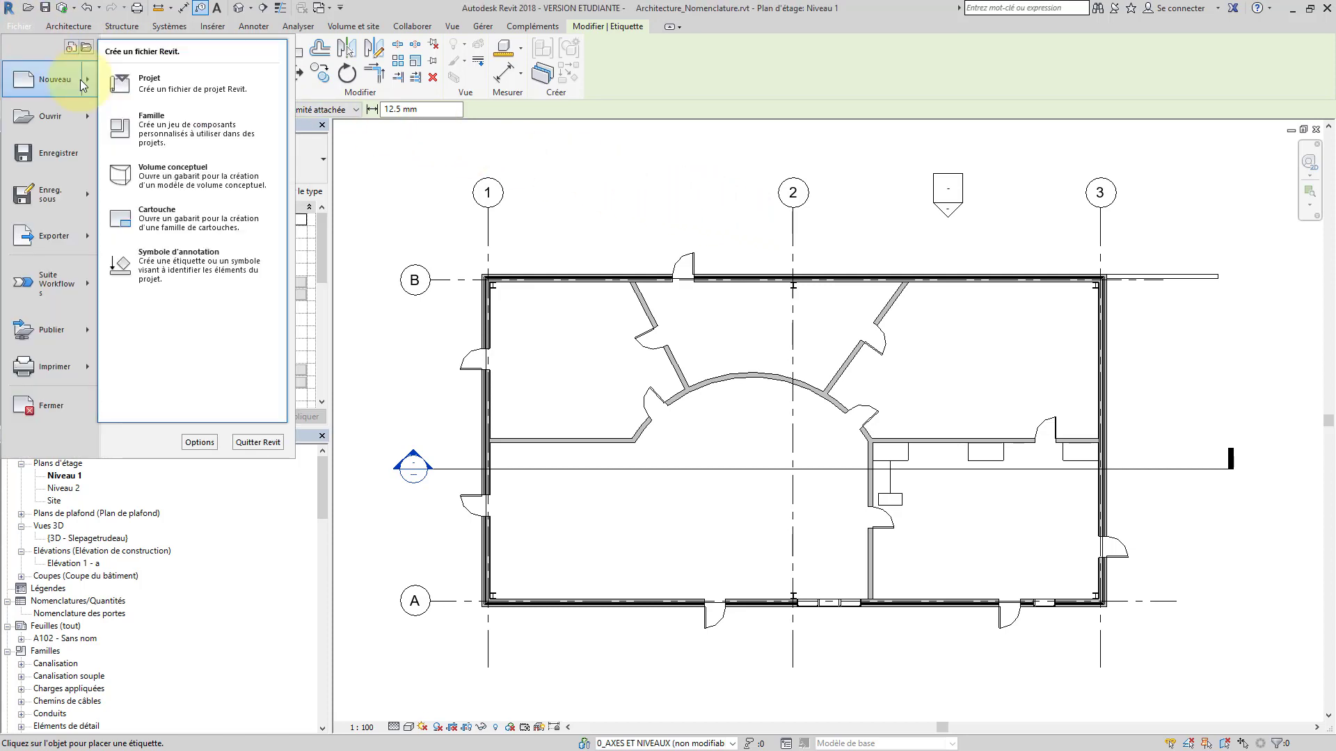
click(183, 128)
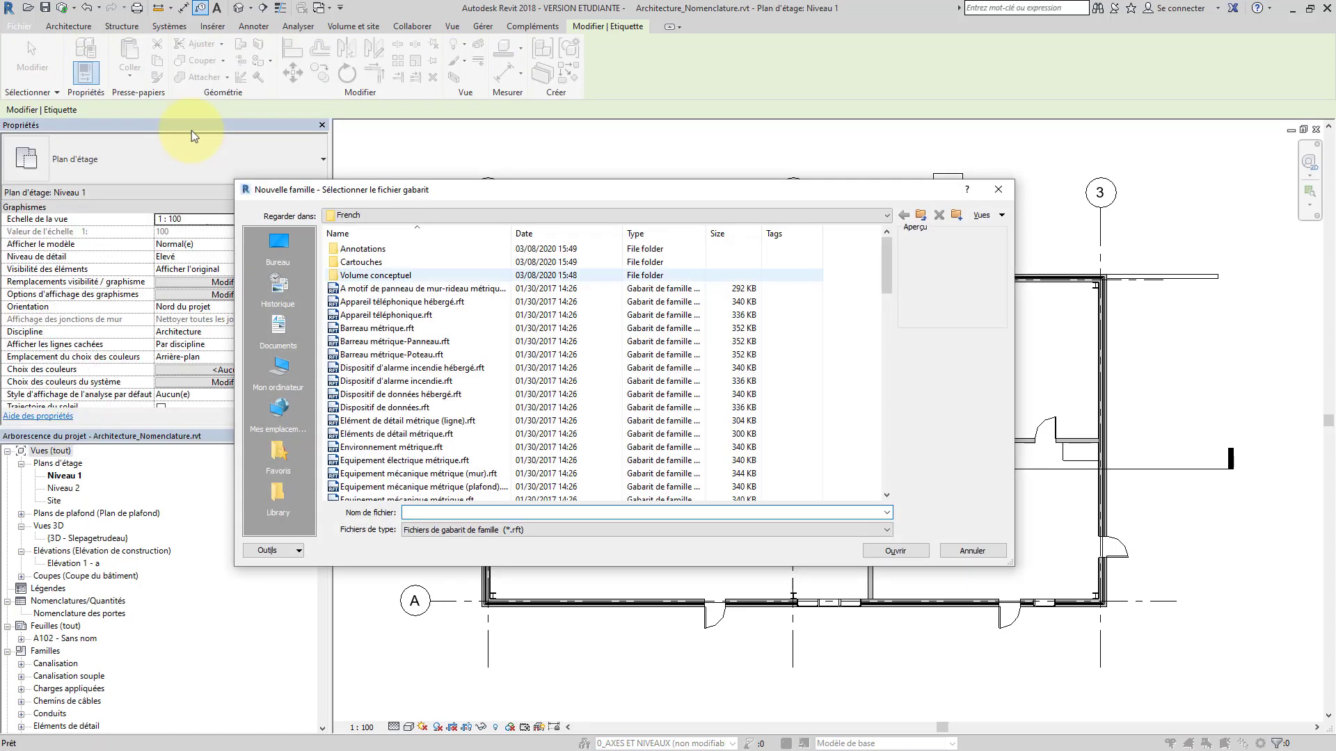
click(485, 216)
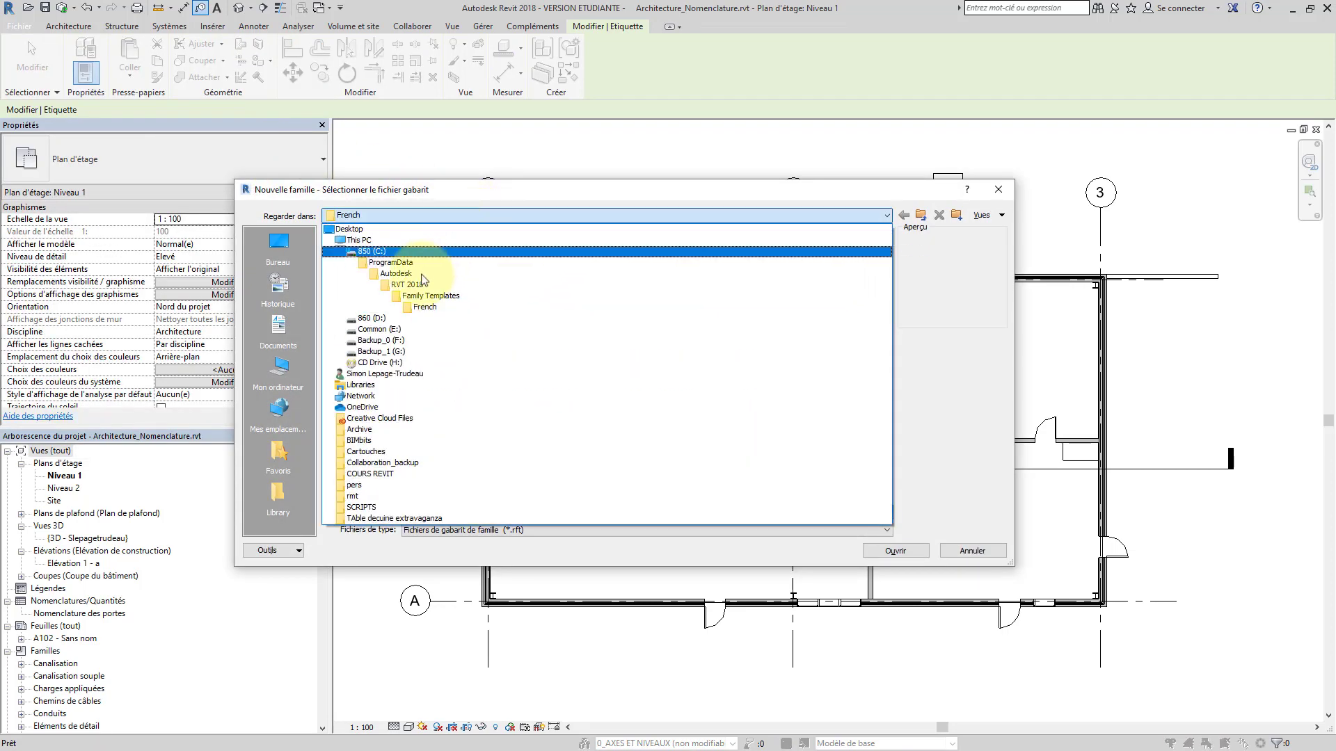
click(415, 286)
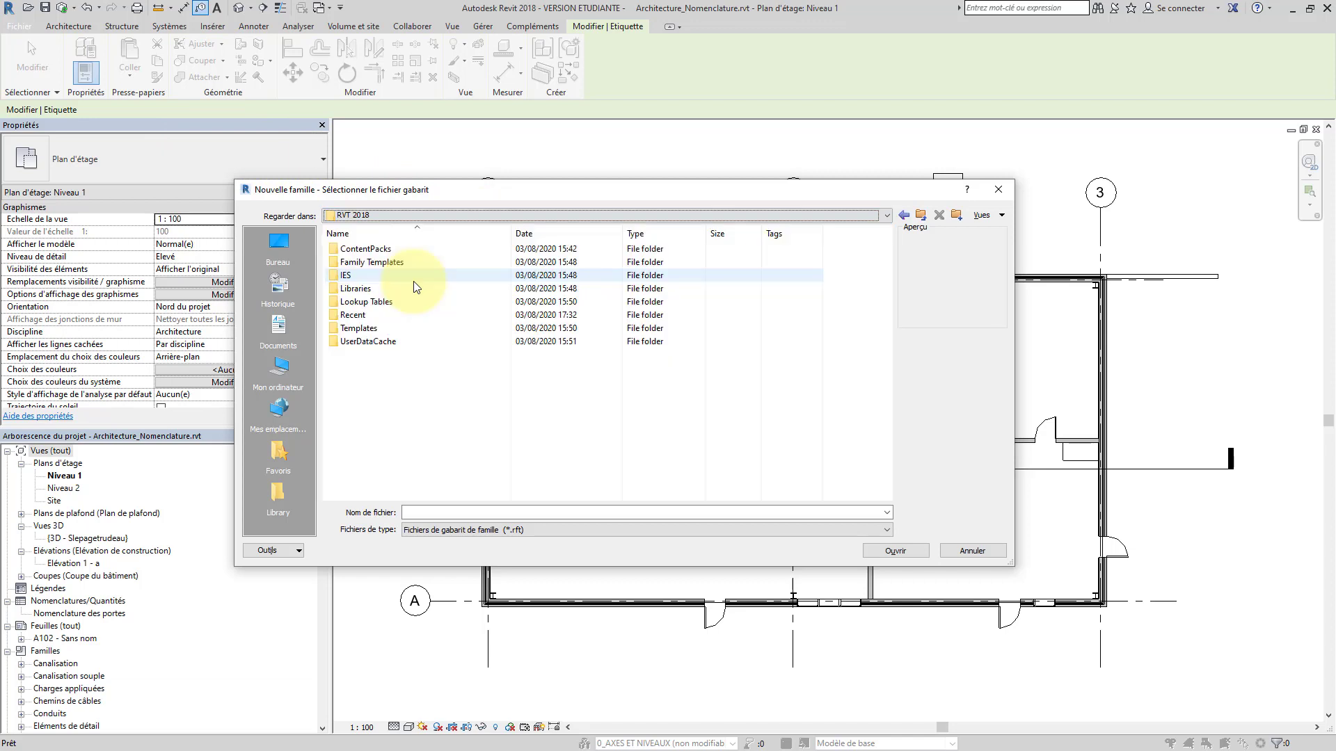
click(382, 261)
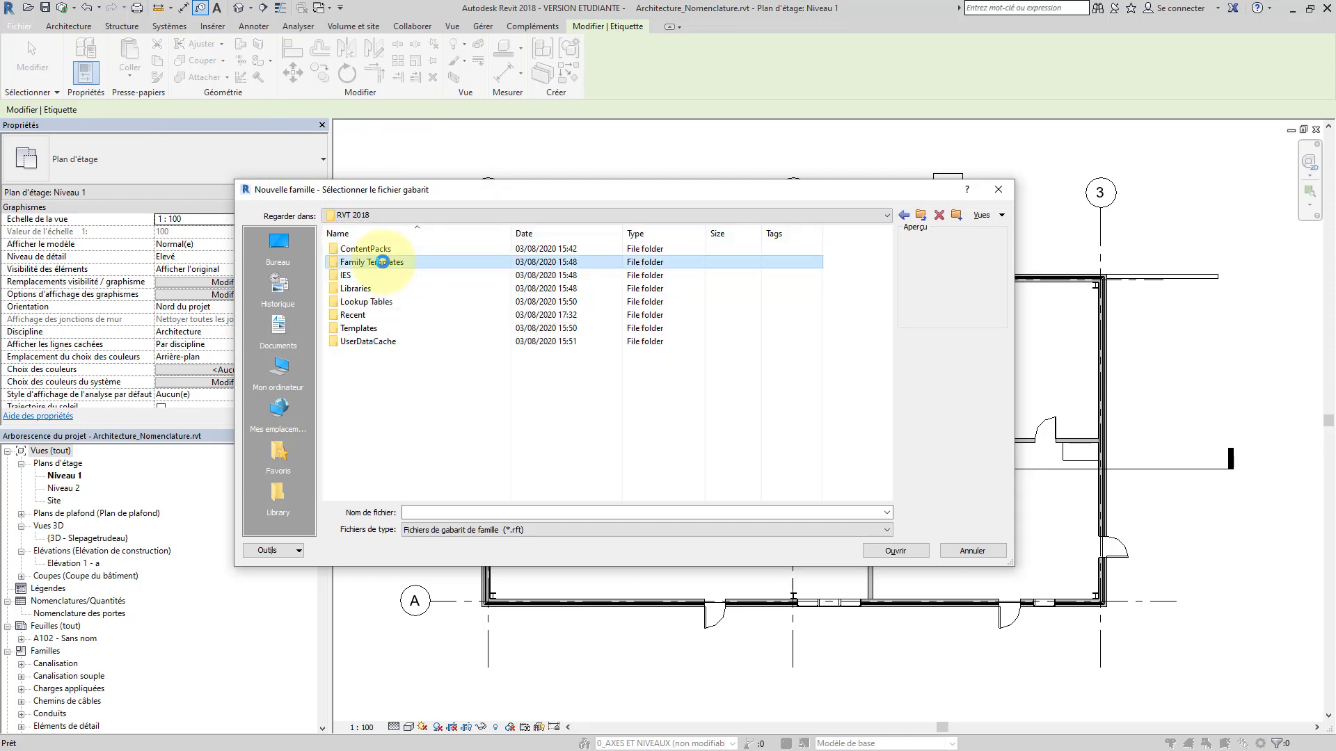
double_click(382, 262)
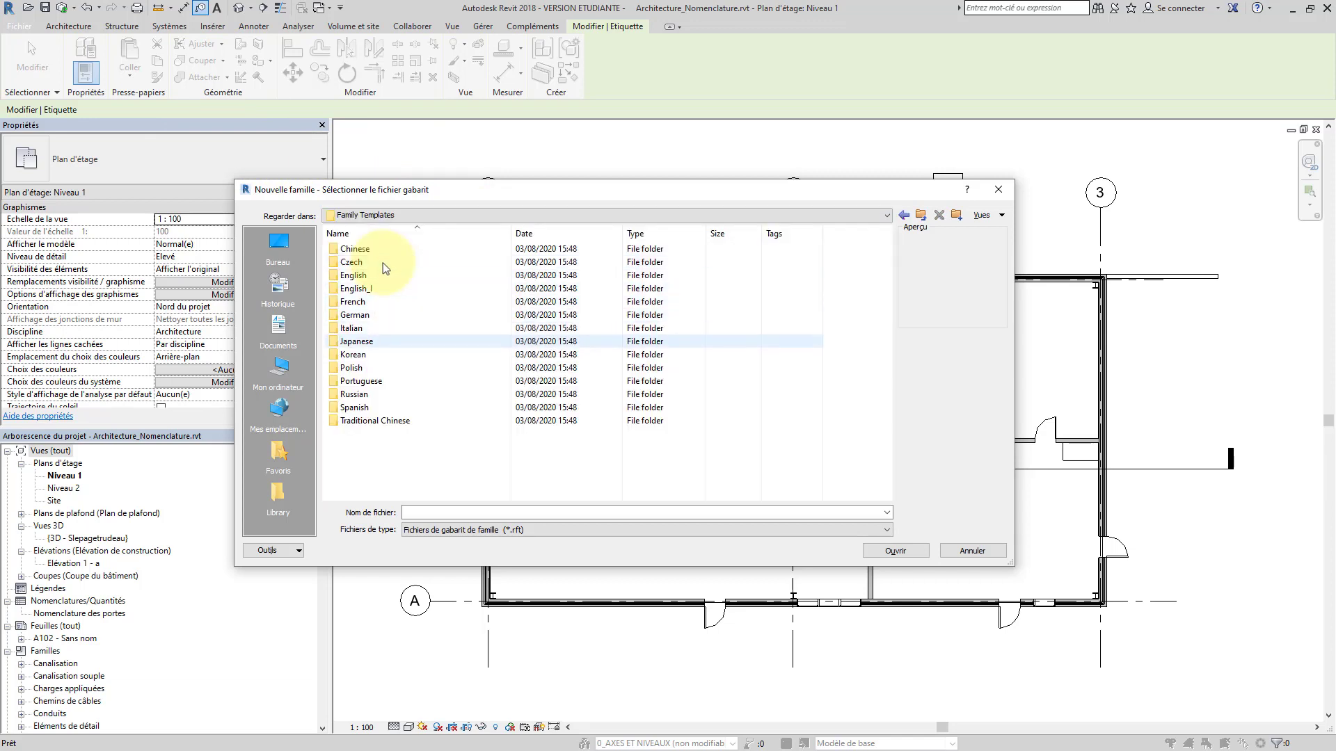
double_click(367, 302)
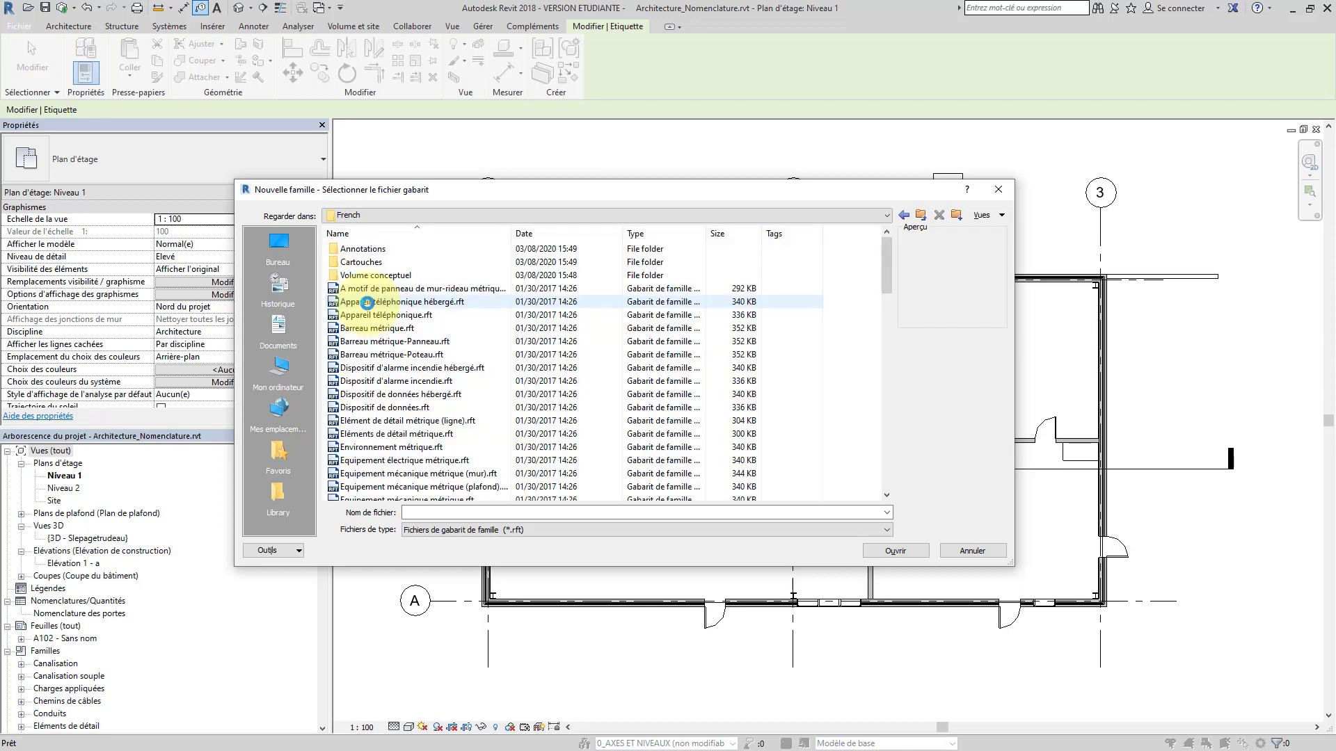
double_click(375, 249)
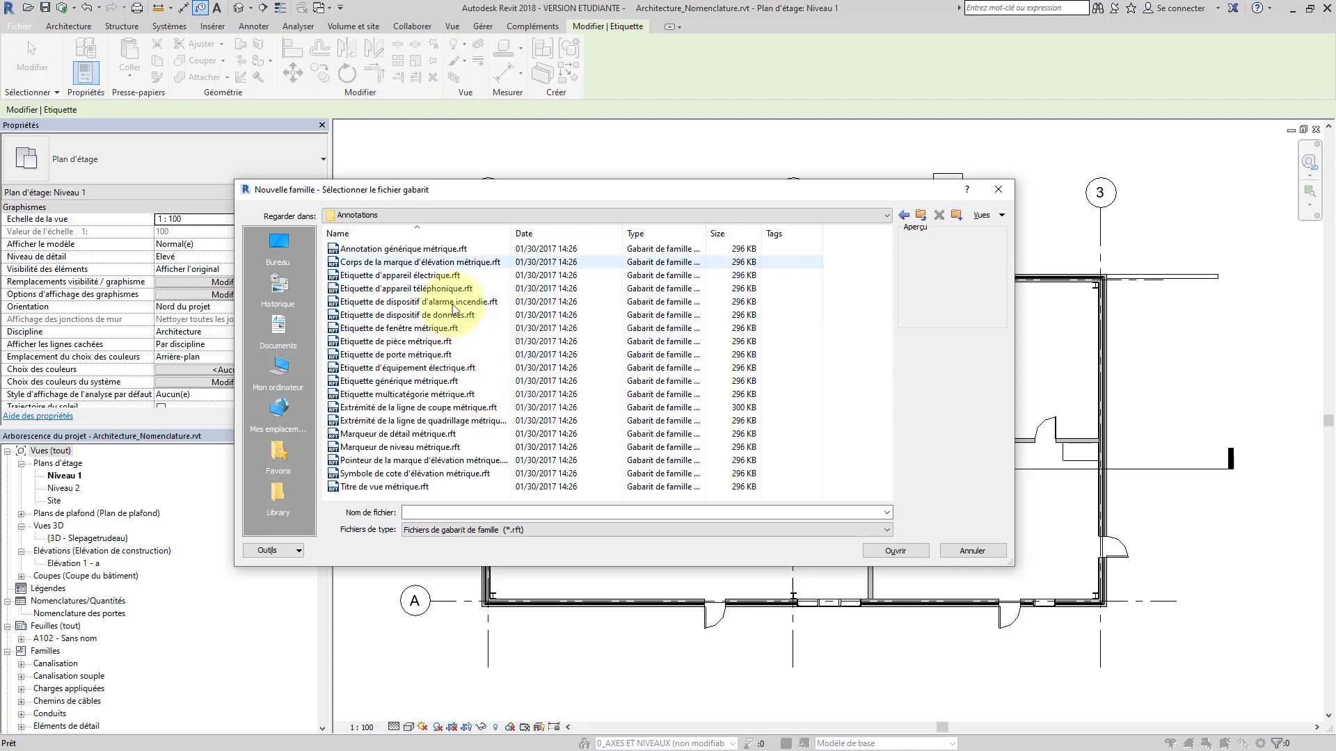
click(403, 249)
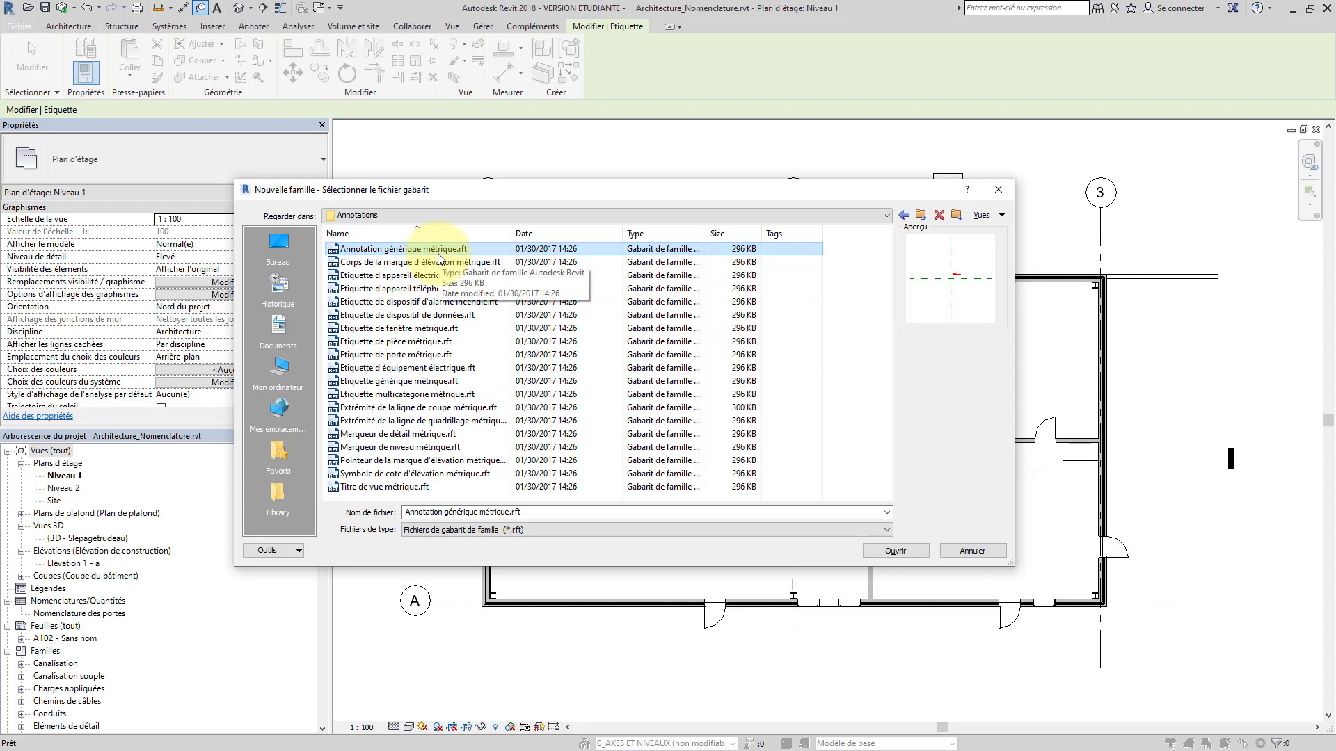
click(895, 550)
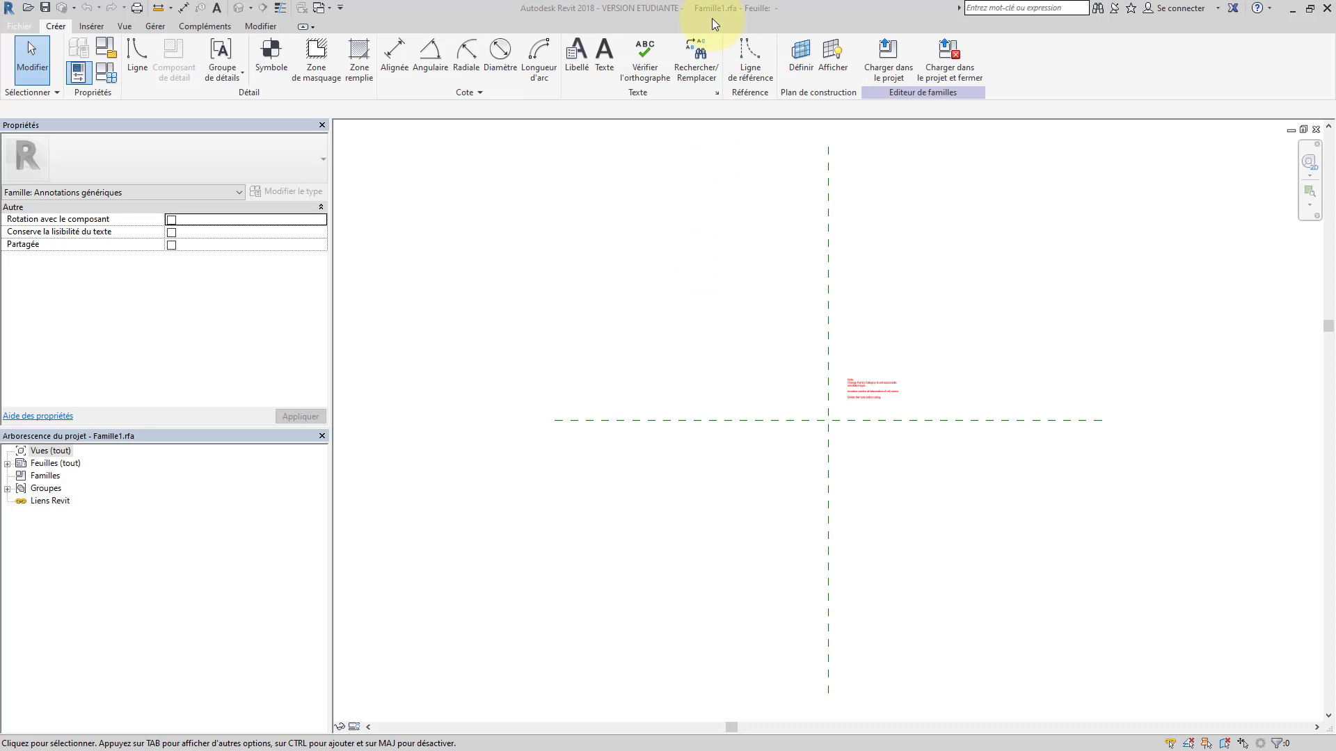
Save the new family as ÉTIQUETTE DE MOBILIER in the COUR 10 folder of COURS REVIT
click(19, 27)
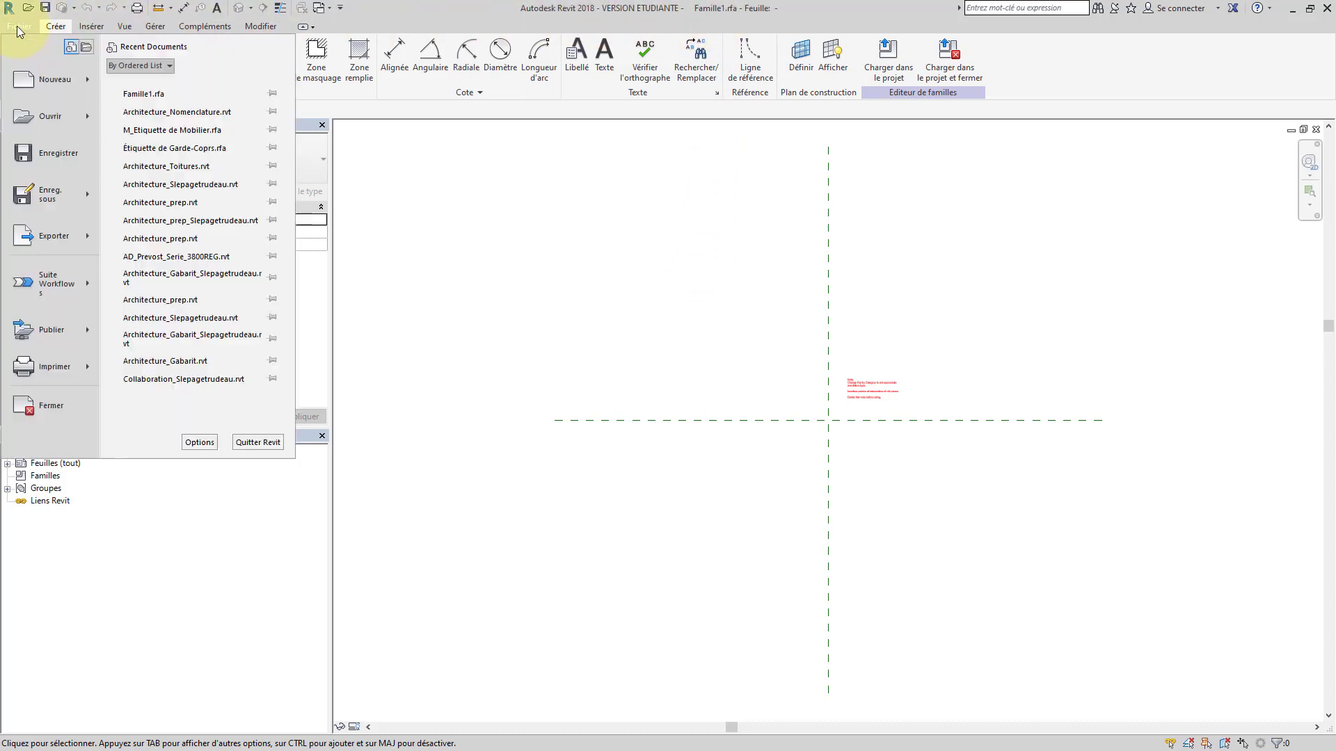
mouse_move(59, 196)
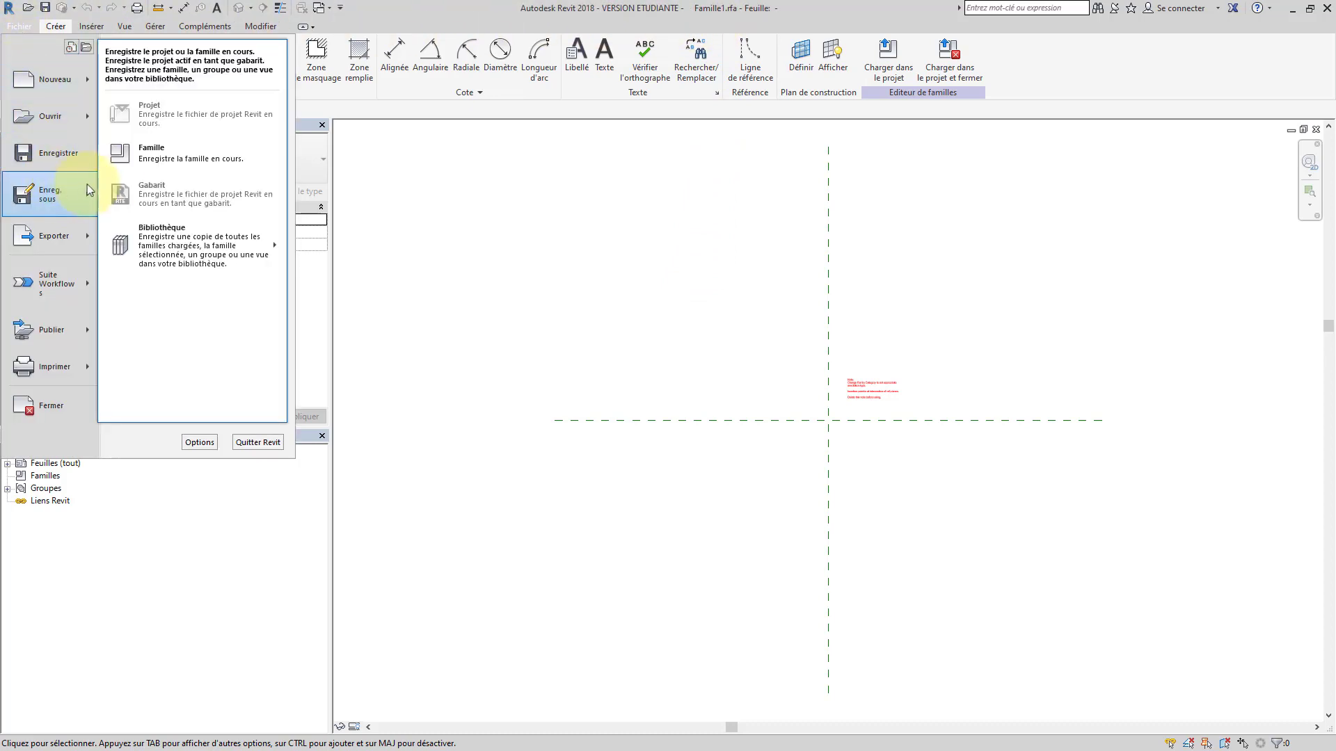
click(183, 156)
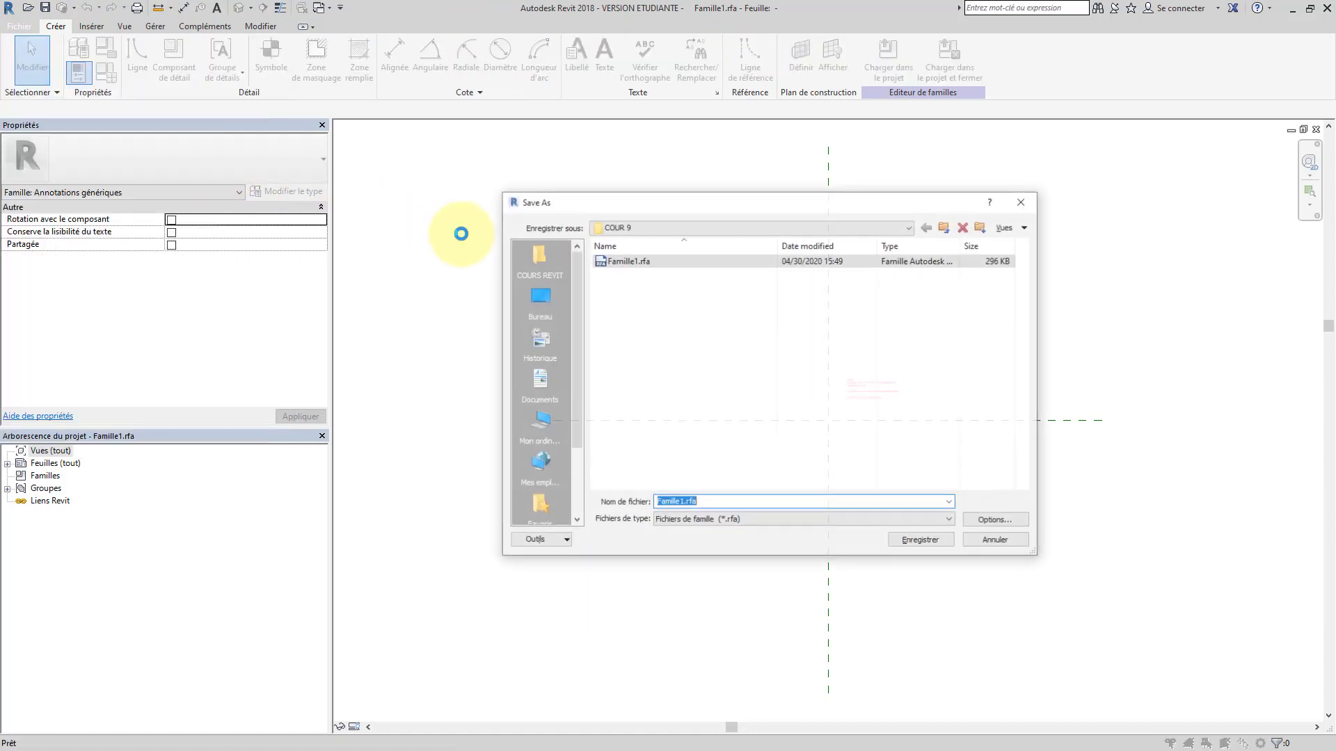
click(530, 256)
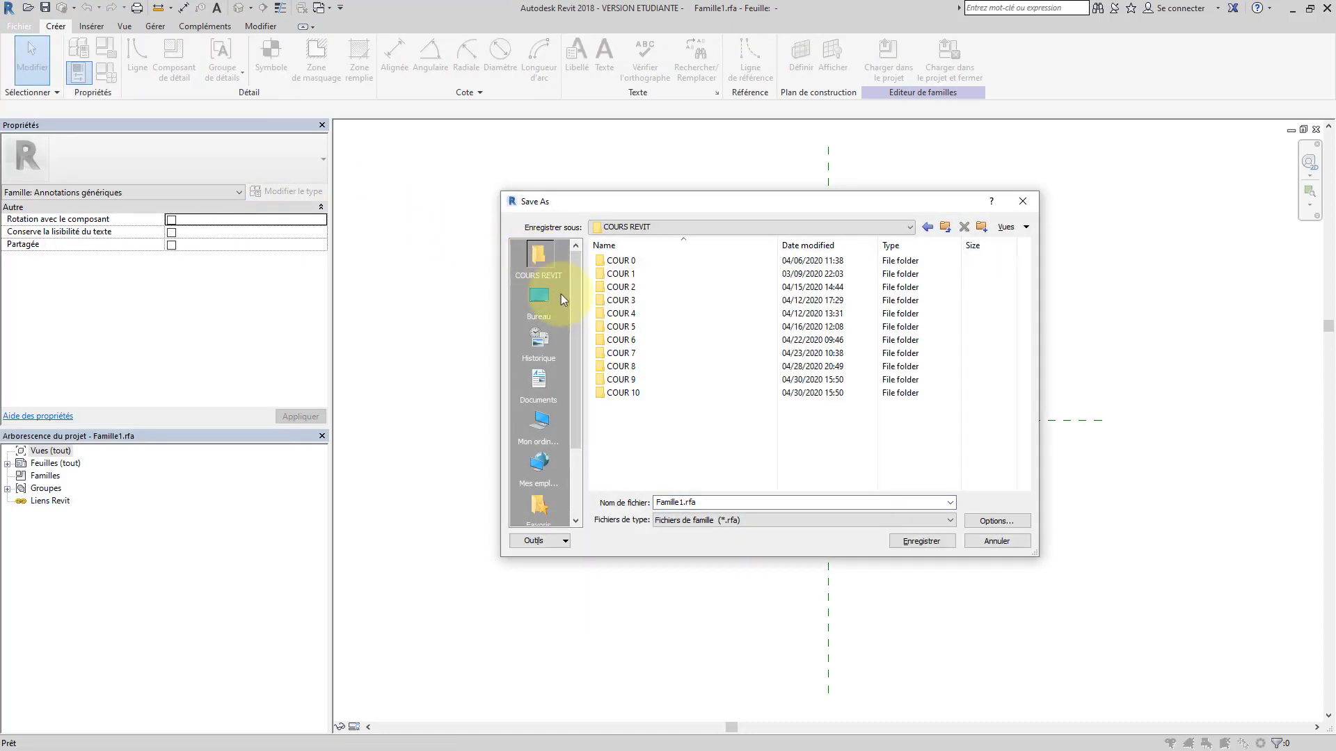
double_click(633, 390)
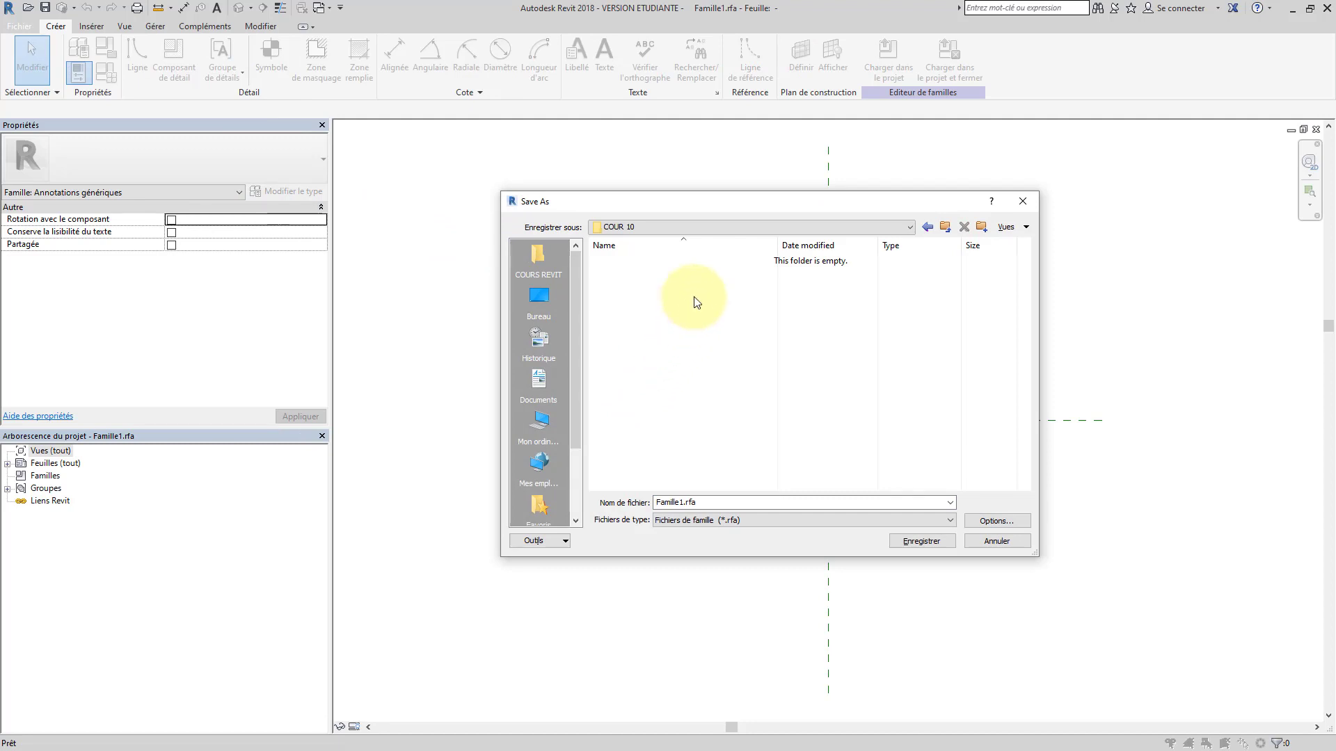
double_click(714, 501)
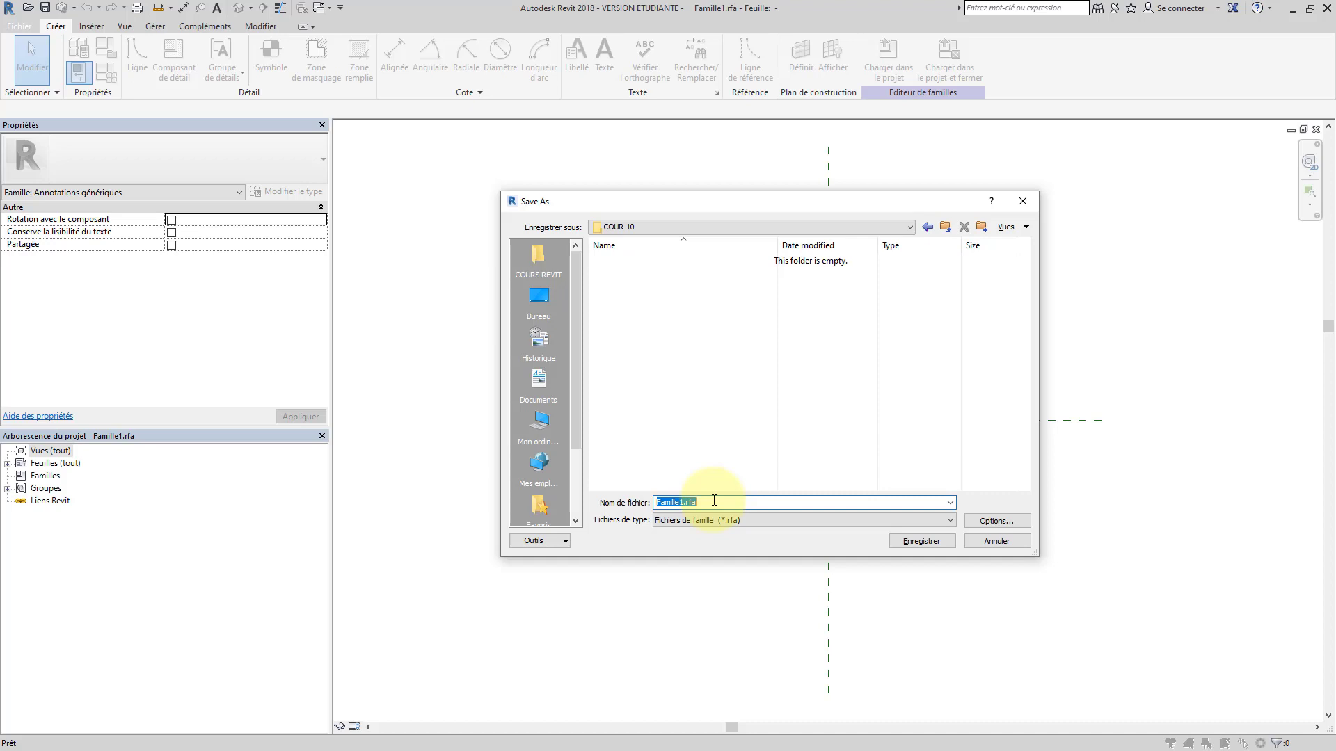
text(ÉTIQUETTE DE MODILIER)
click(915, 542)
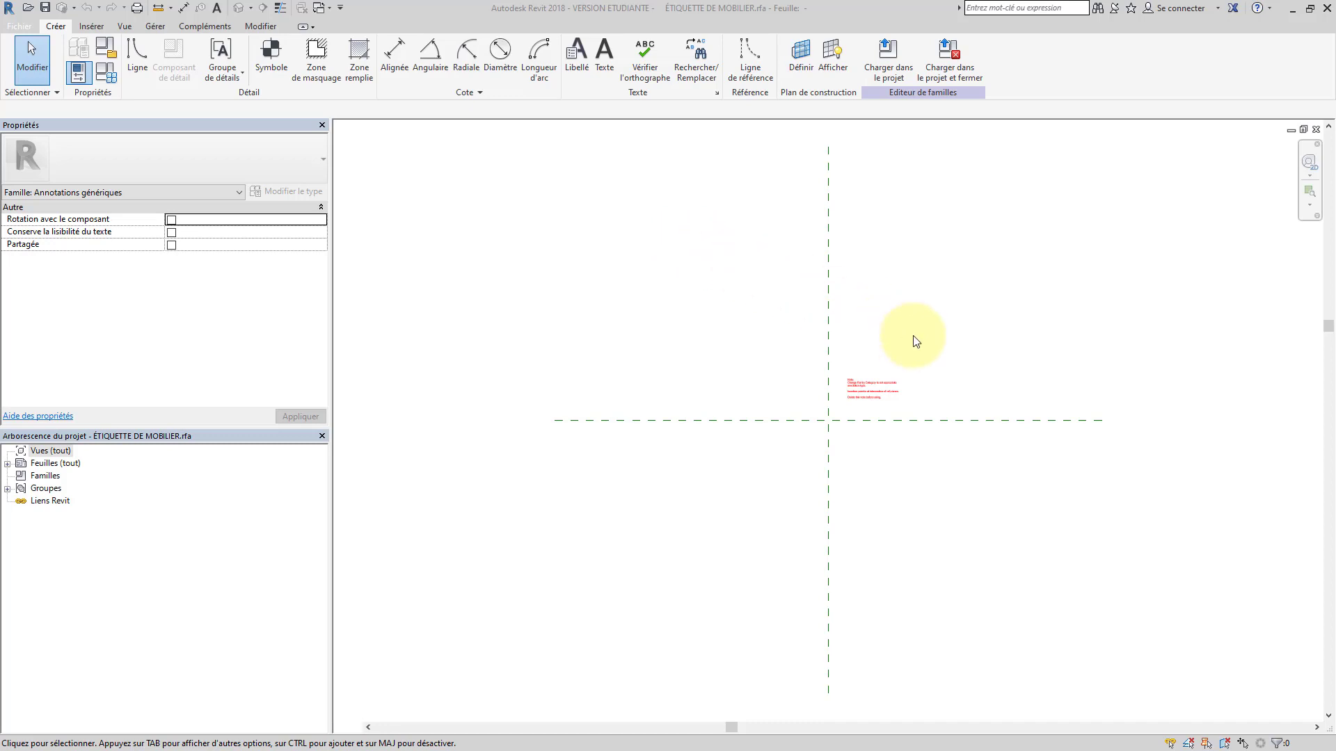
drag(894, 328, 741, 275)
drag(792, 471, 724, 391)
click(749, 338)
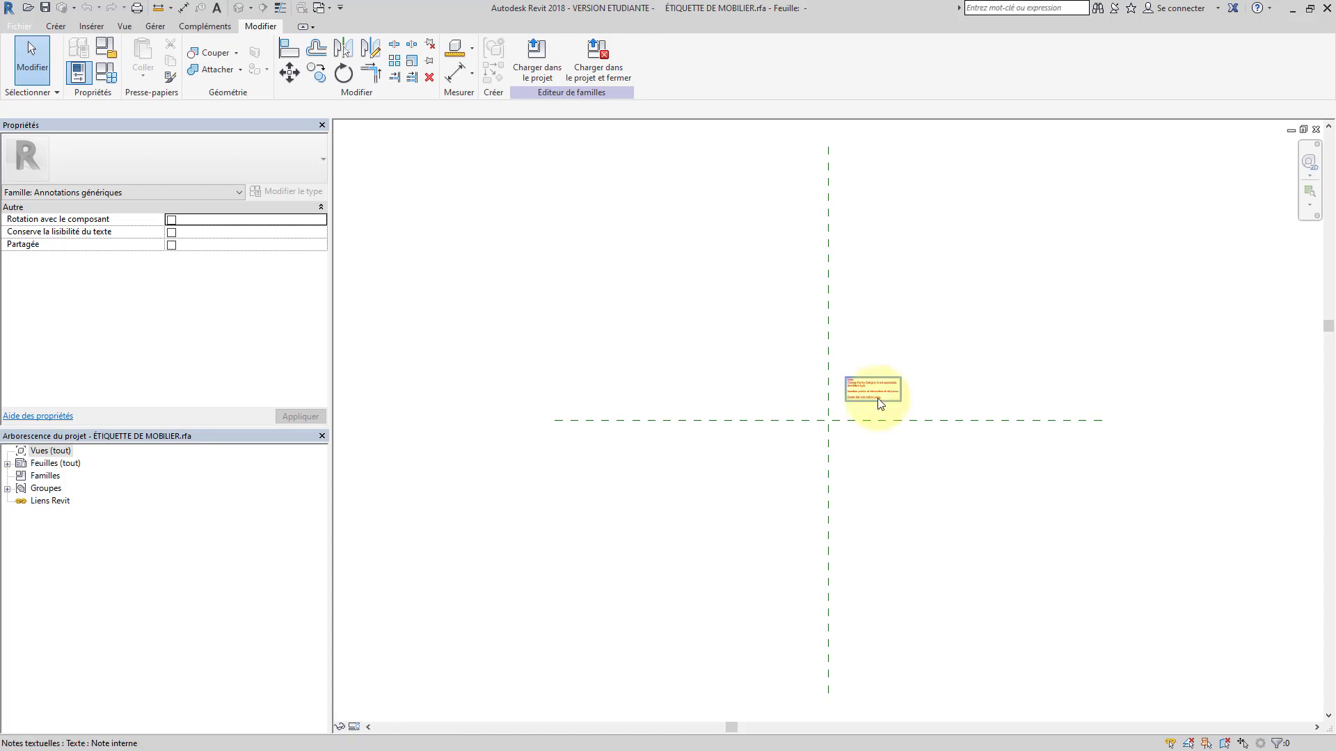
Set the family category to Etiquettes de mobilier and delete the red instruction note from the template
scroll(878, 397, up, 5)
scroll(877, 398, up, 3)
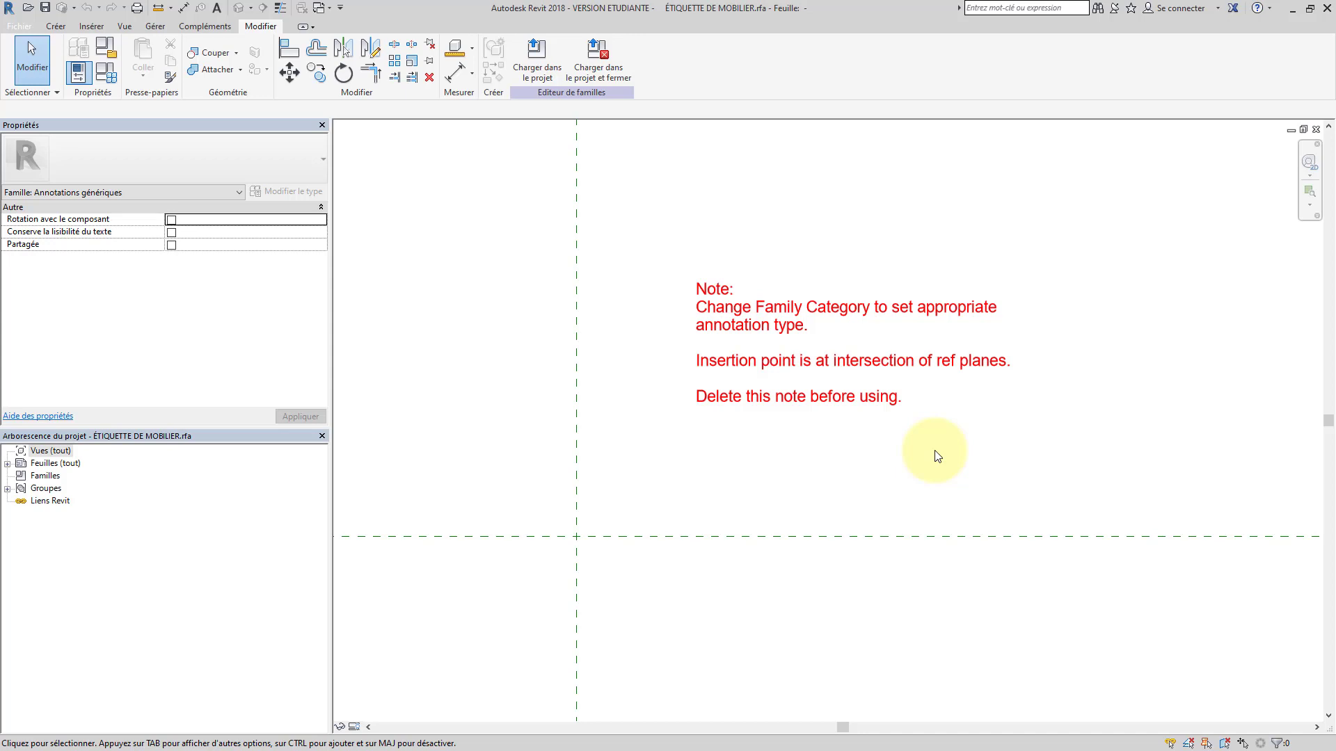
click(55, 25)
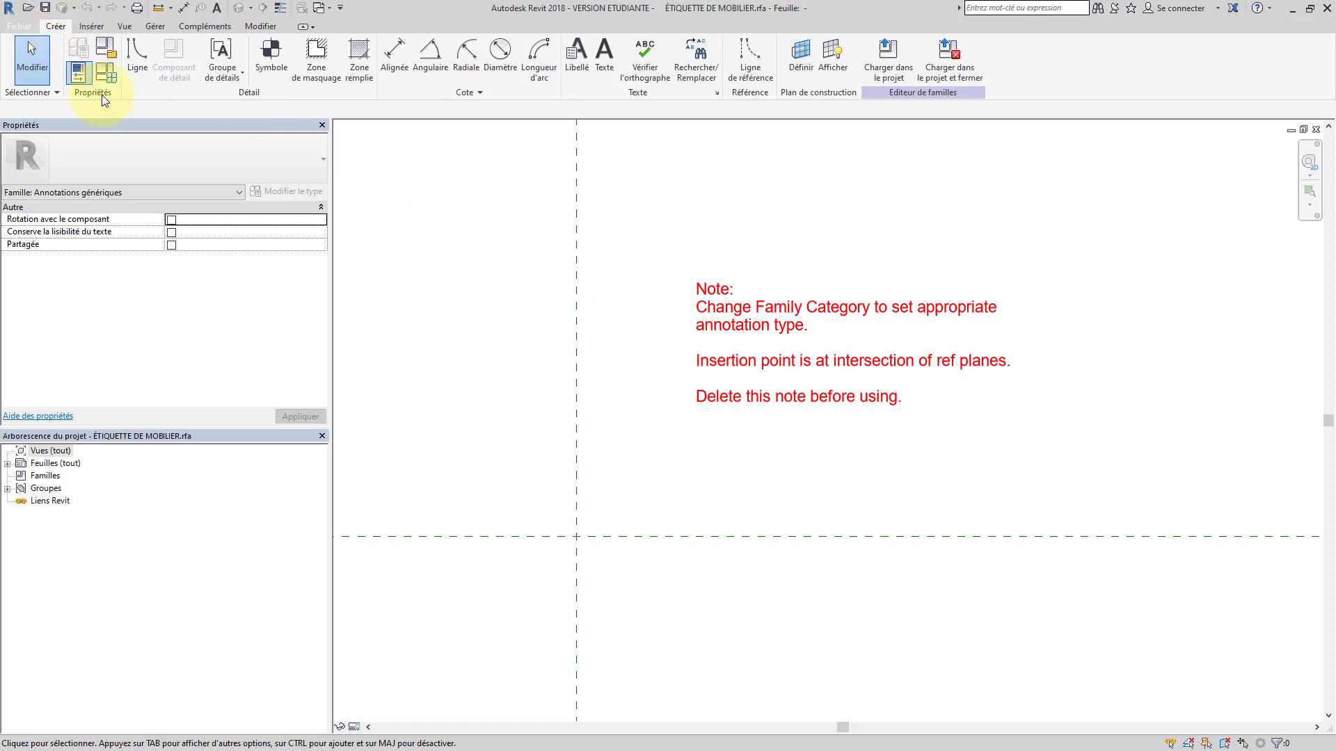
click(107, 47)
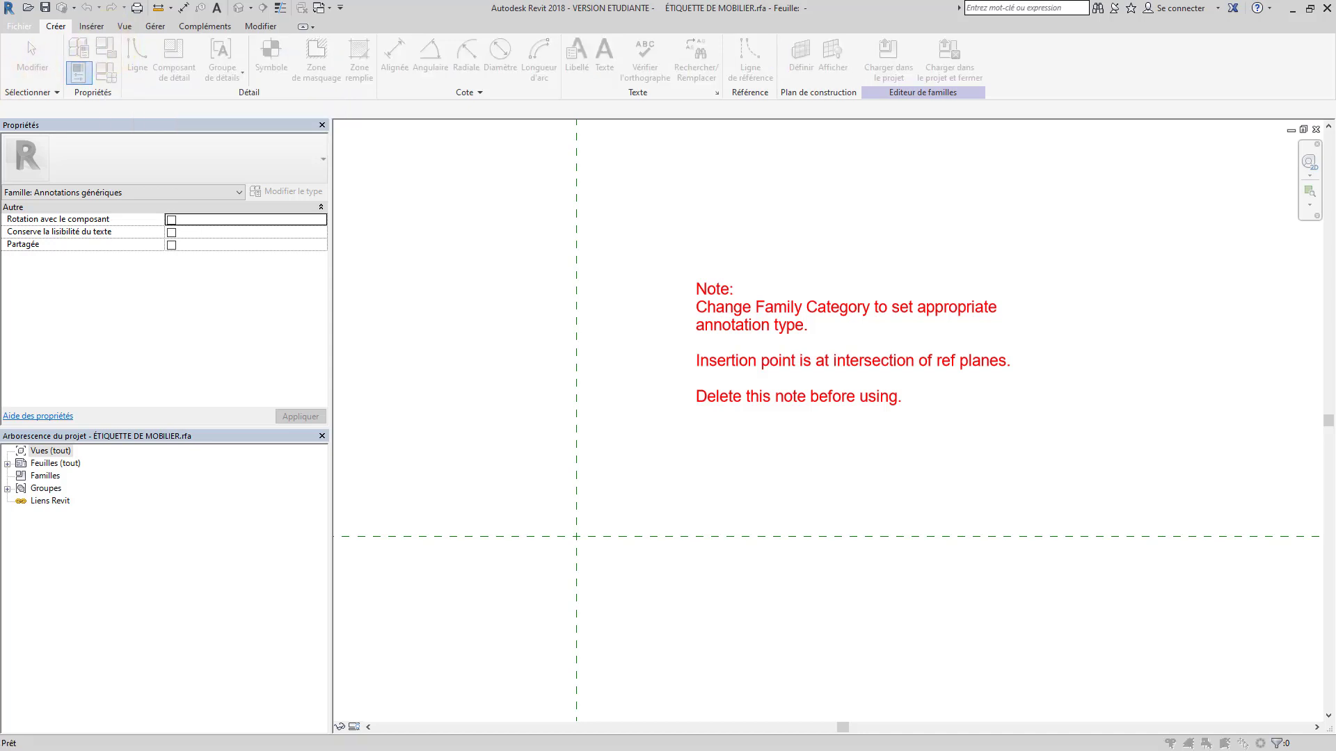
drag(196, 209, 690, 207)
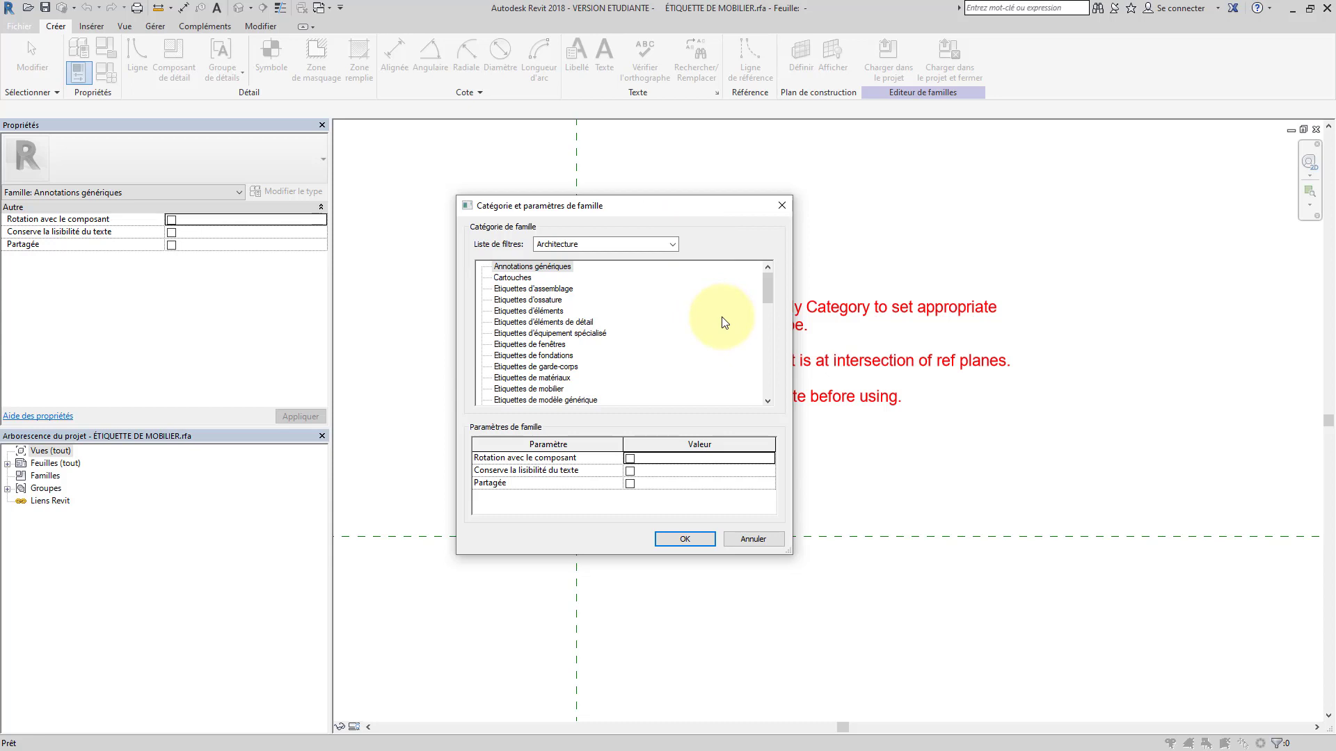
click(535, 389)
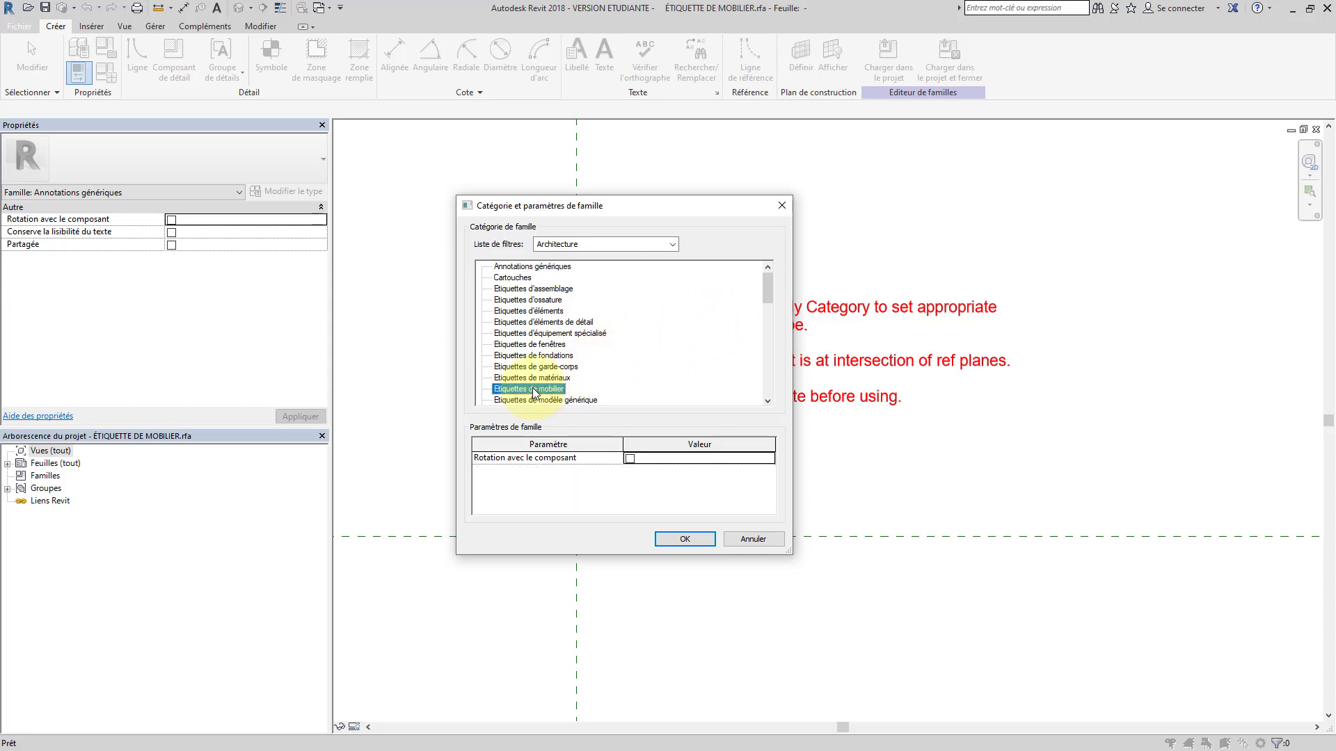
click(685, 538)
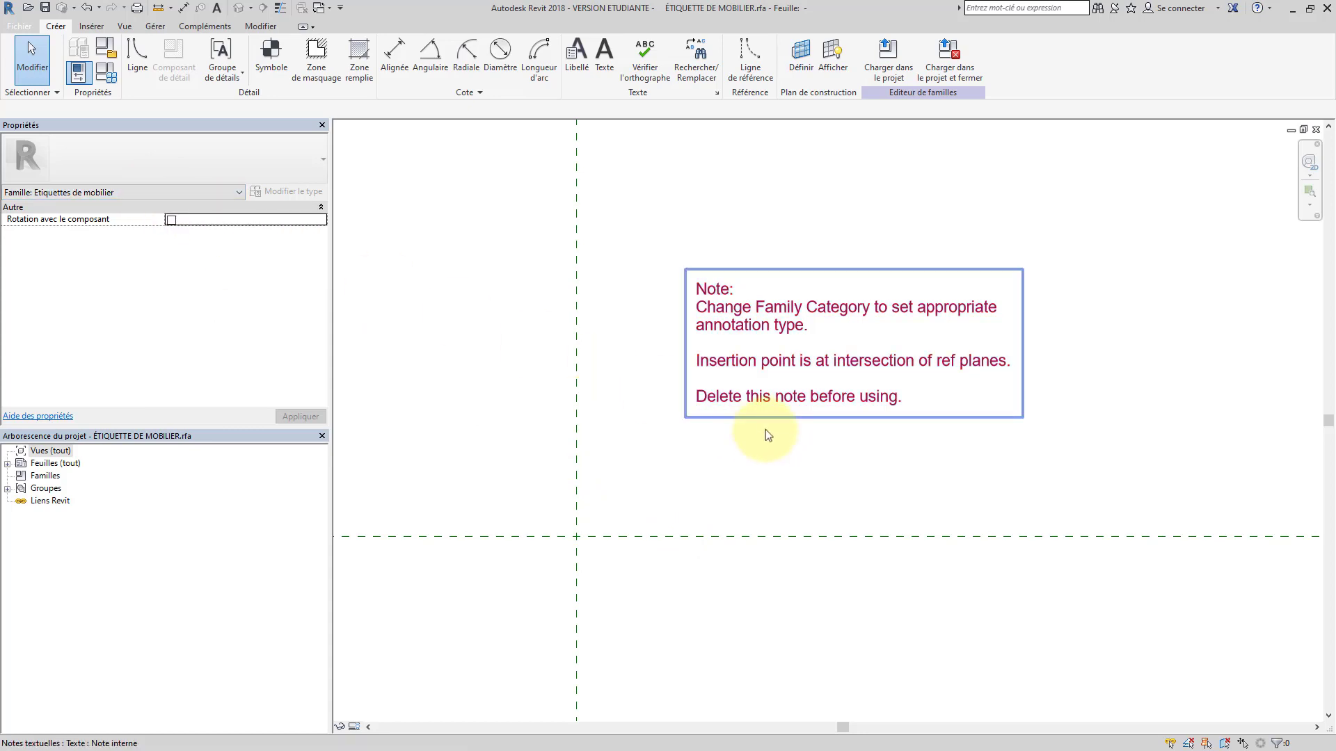
click(768, 399)
key(Delete)
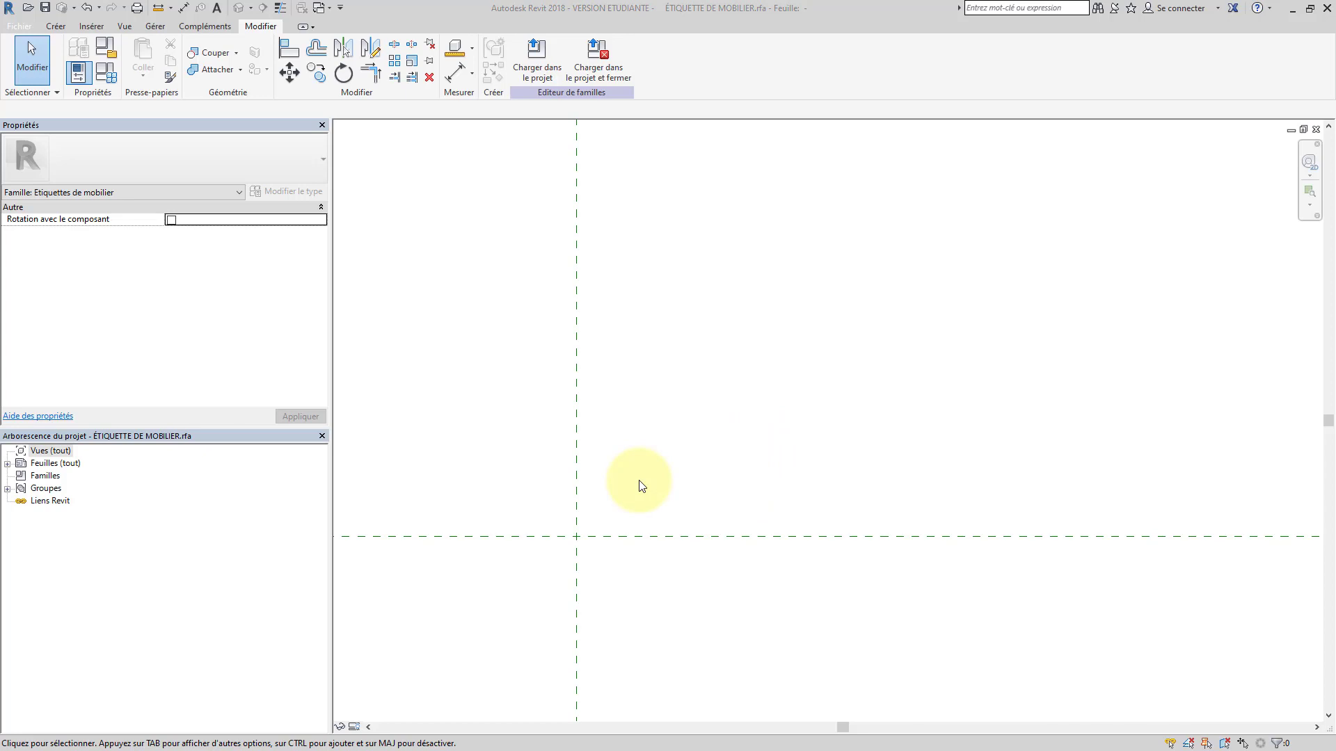
Place a 3mm label (Libellé) just above and beside the intersection of the two reference planes
click(55, 26)
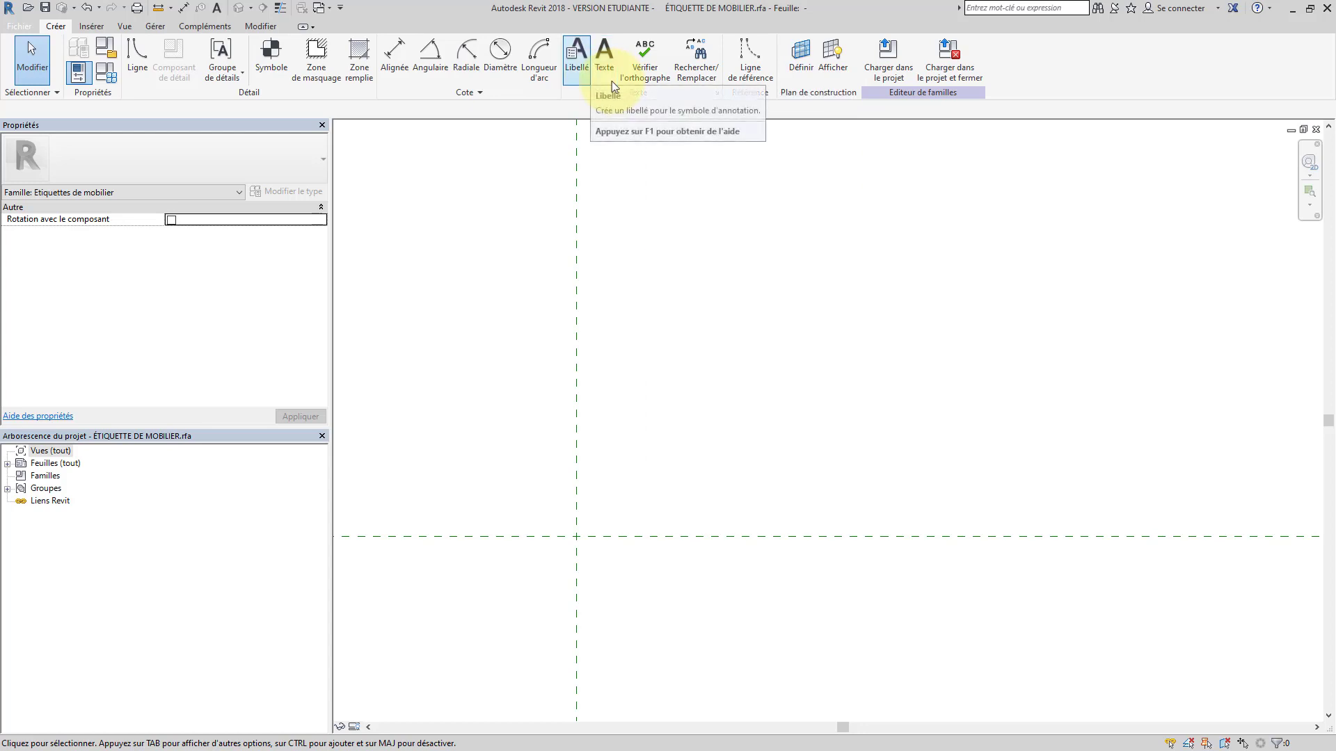
click(580, 71)
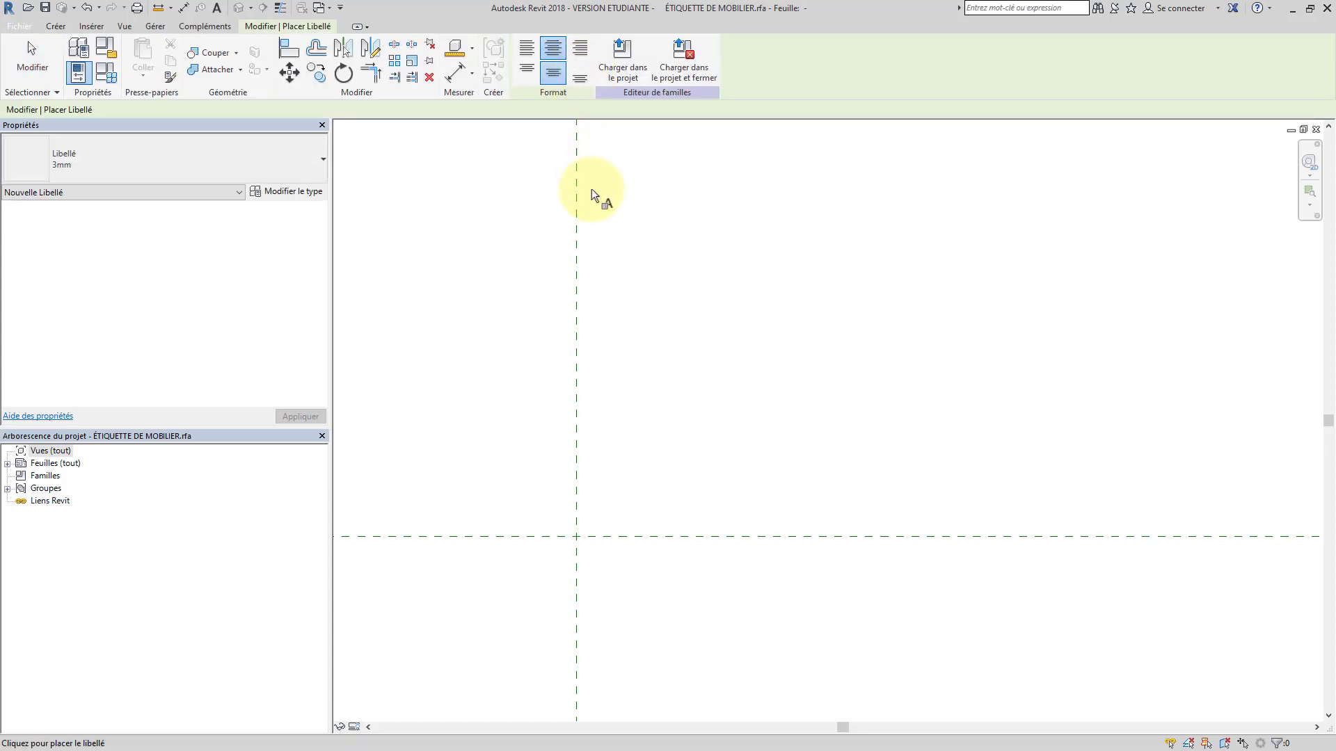
click(615, 439)
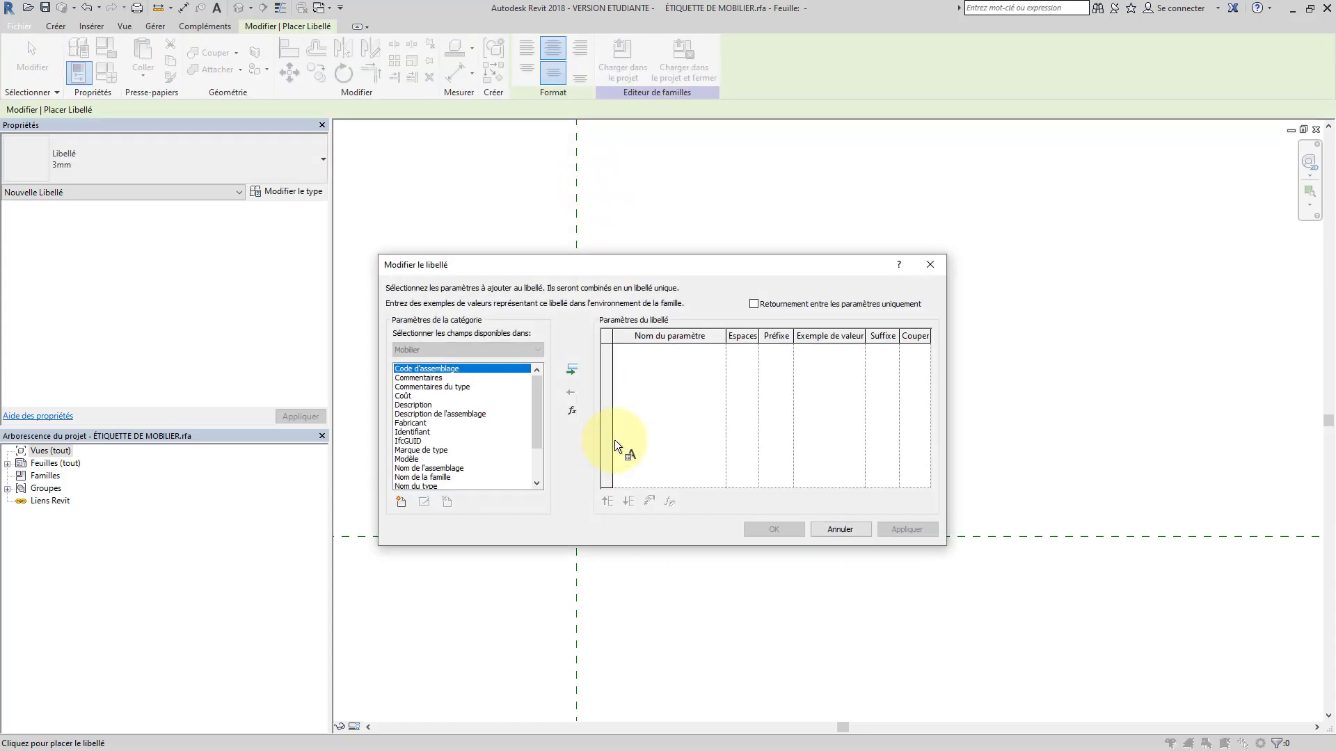
drag(549, 275, 717, 313)
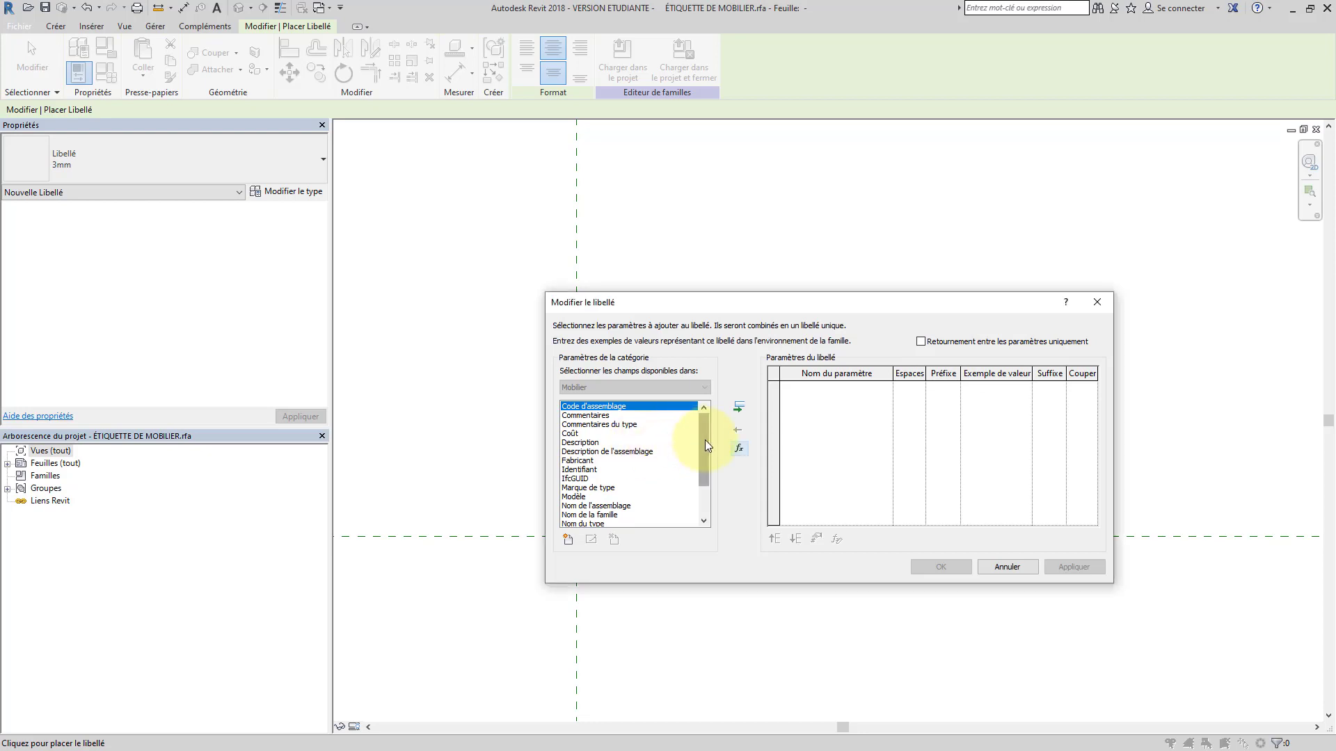
Add the Marque de type, Identifiant and Coût parameters to the label in that order and apply them
drag(705, 437, 711, 473)
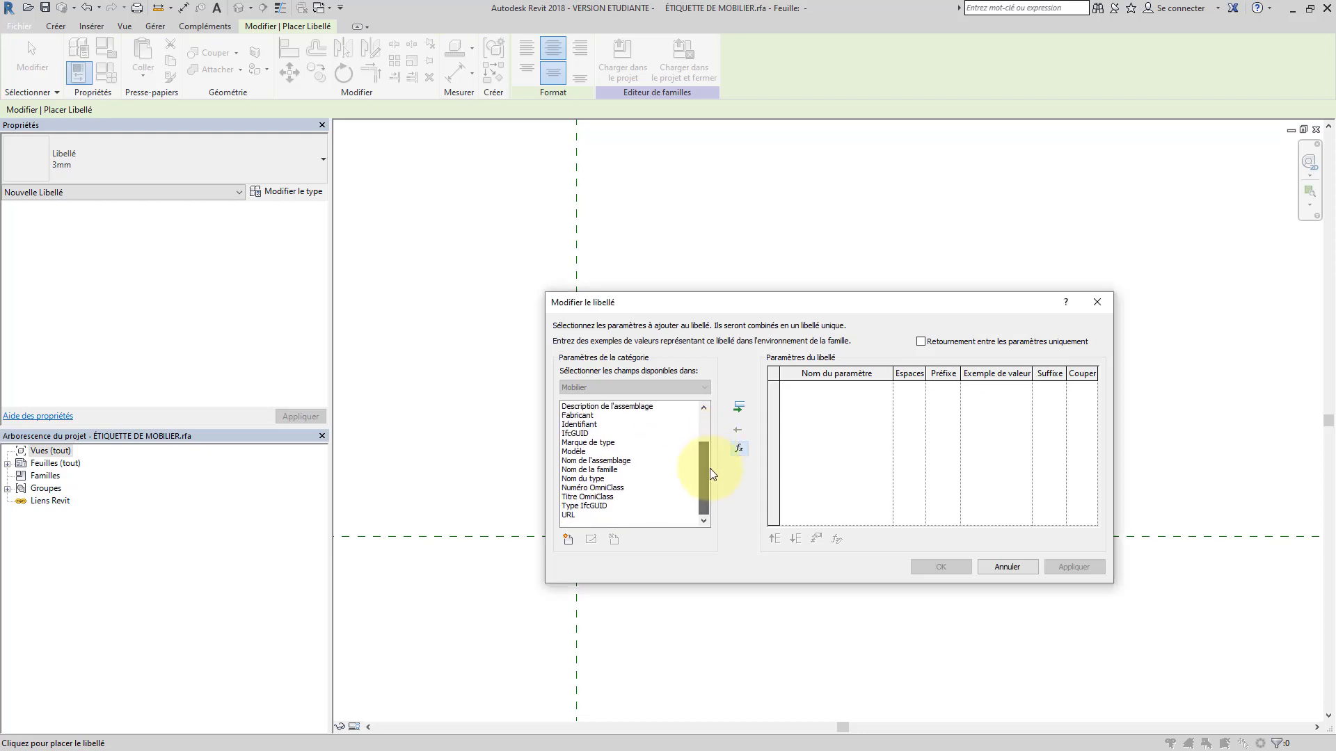
click(591, 443)
click(738, 409)
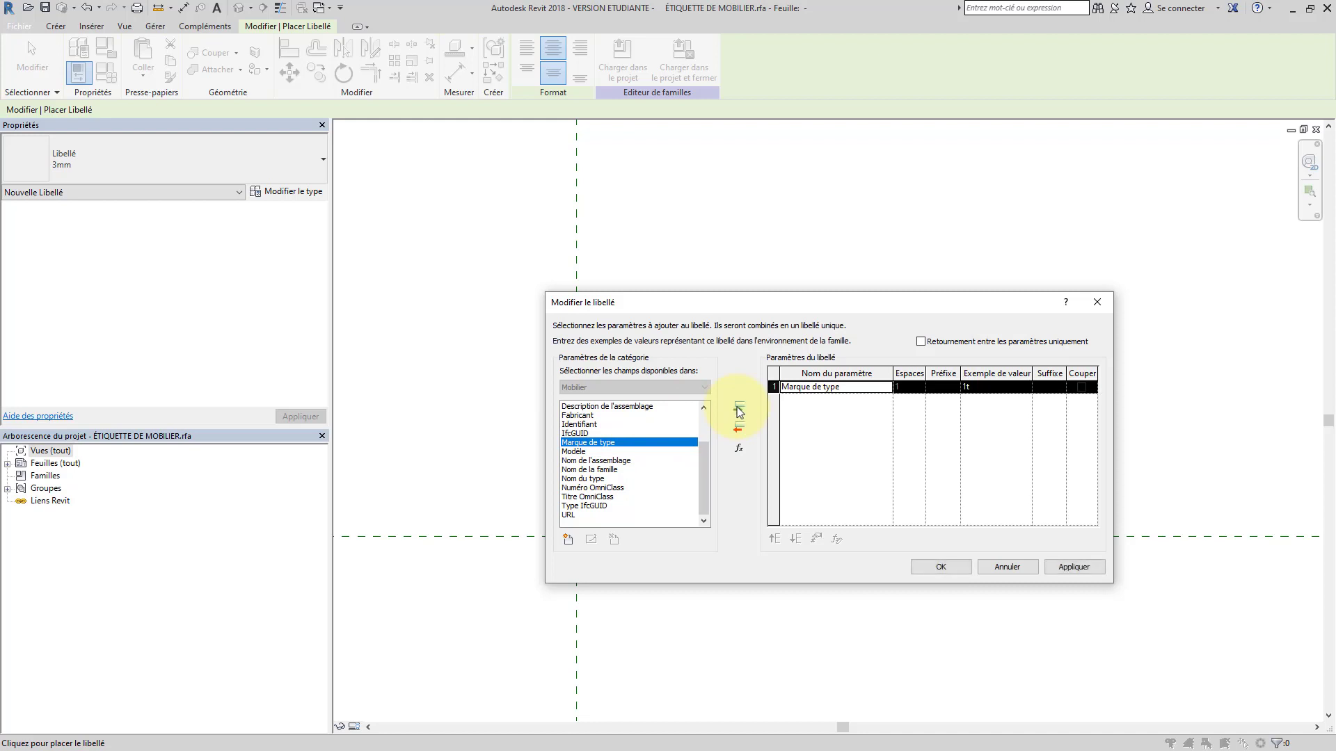
click(577, 424)
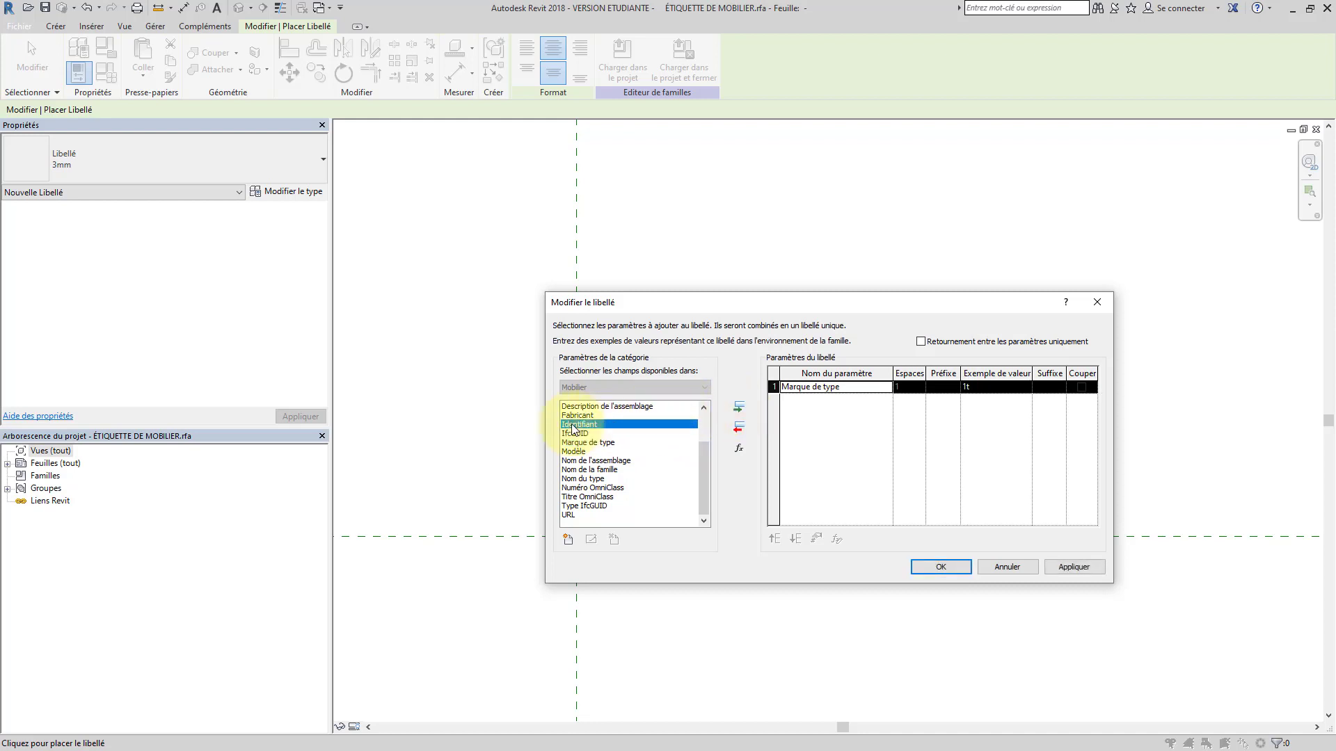
click(738, 408)
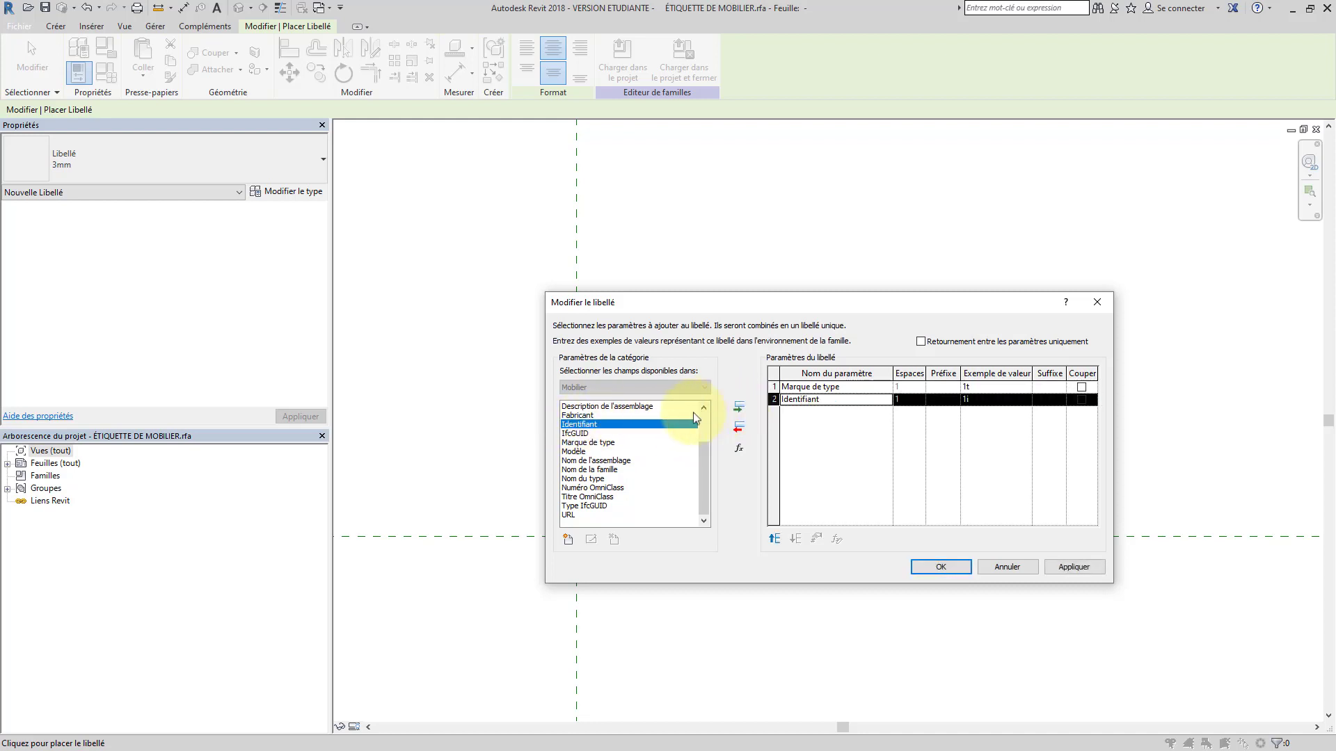
scroll(626, 452, up, 2)
click(570, 433)
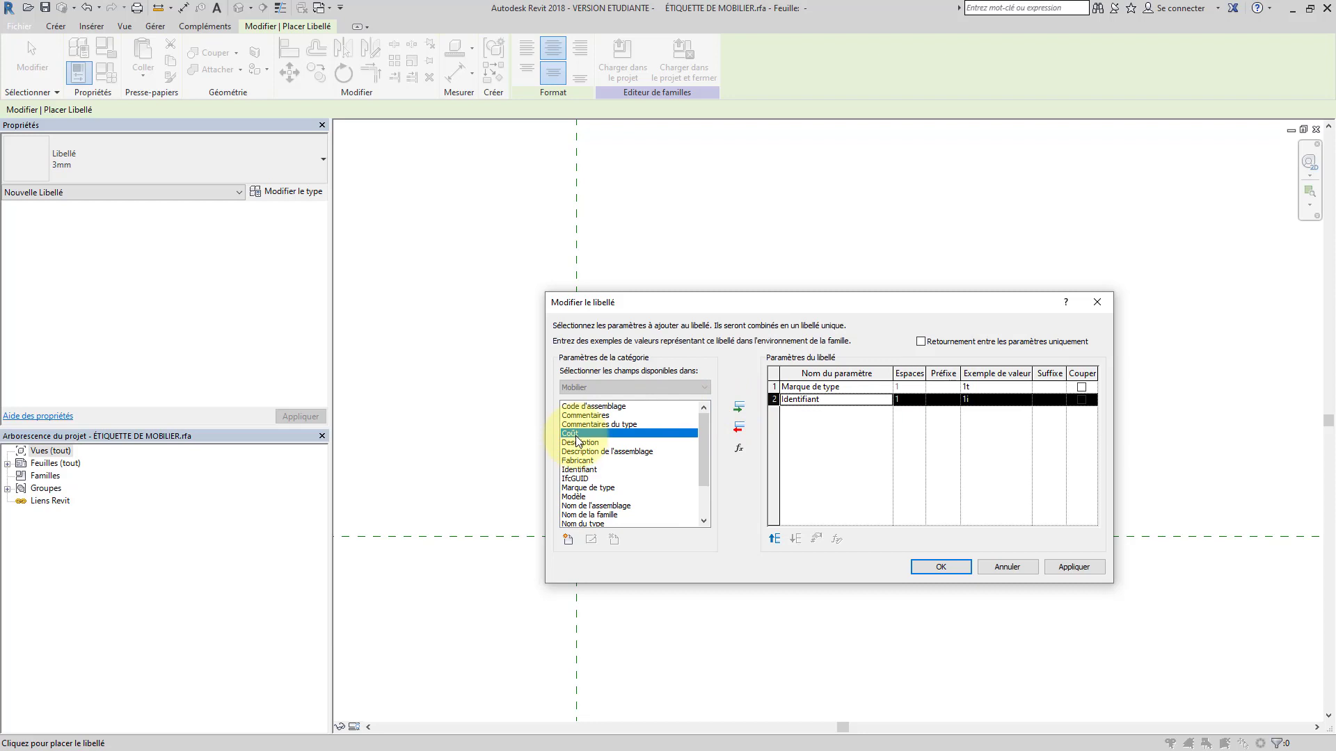
click(738, 408)
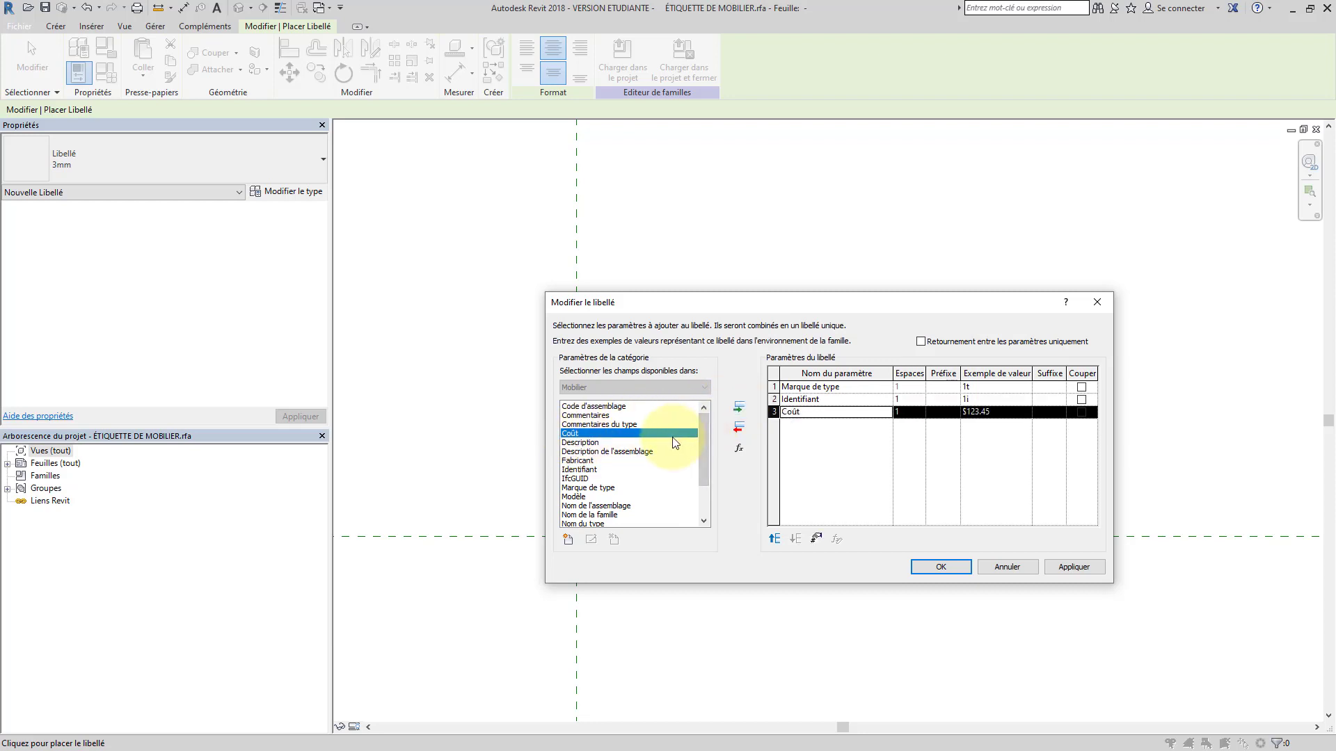
click(1072, 567)
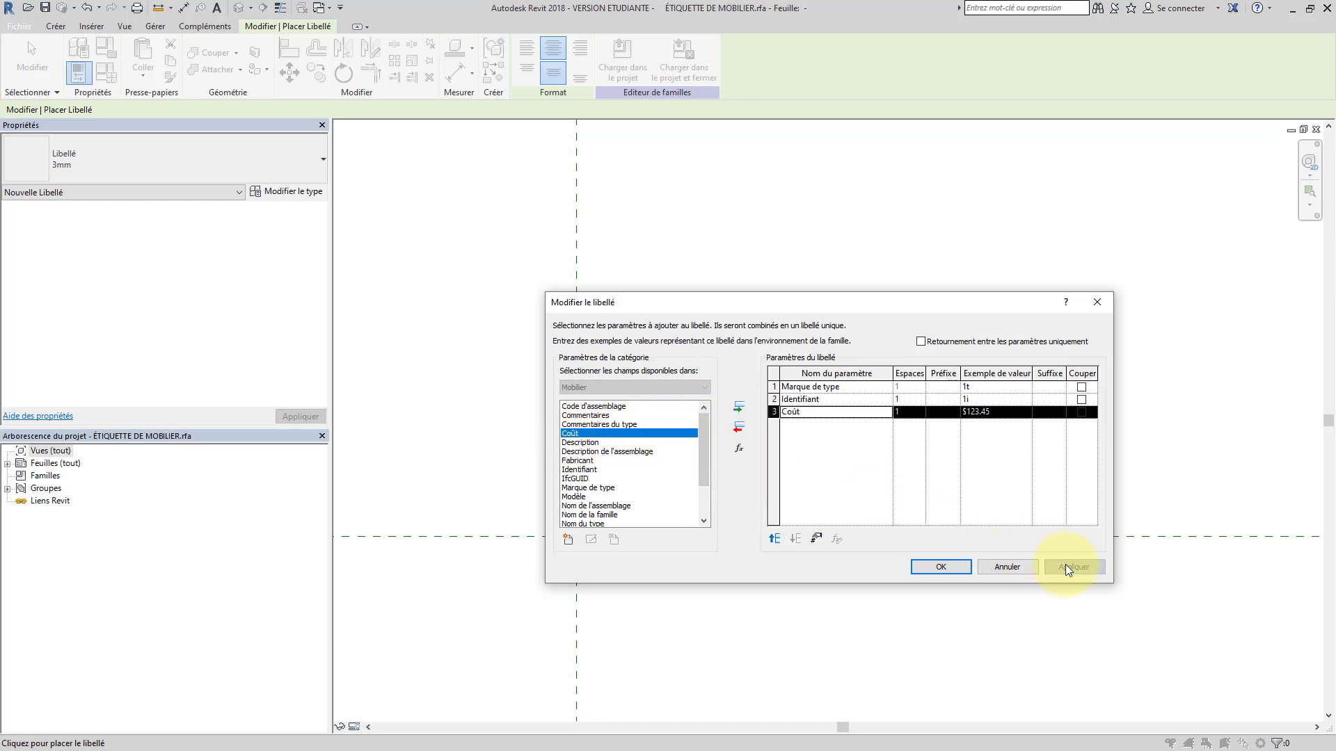
drag(790, 302, 970, 301)
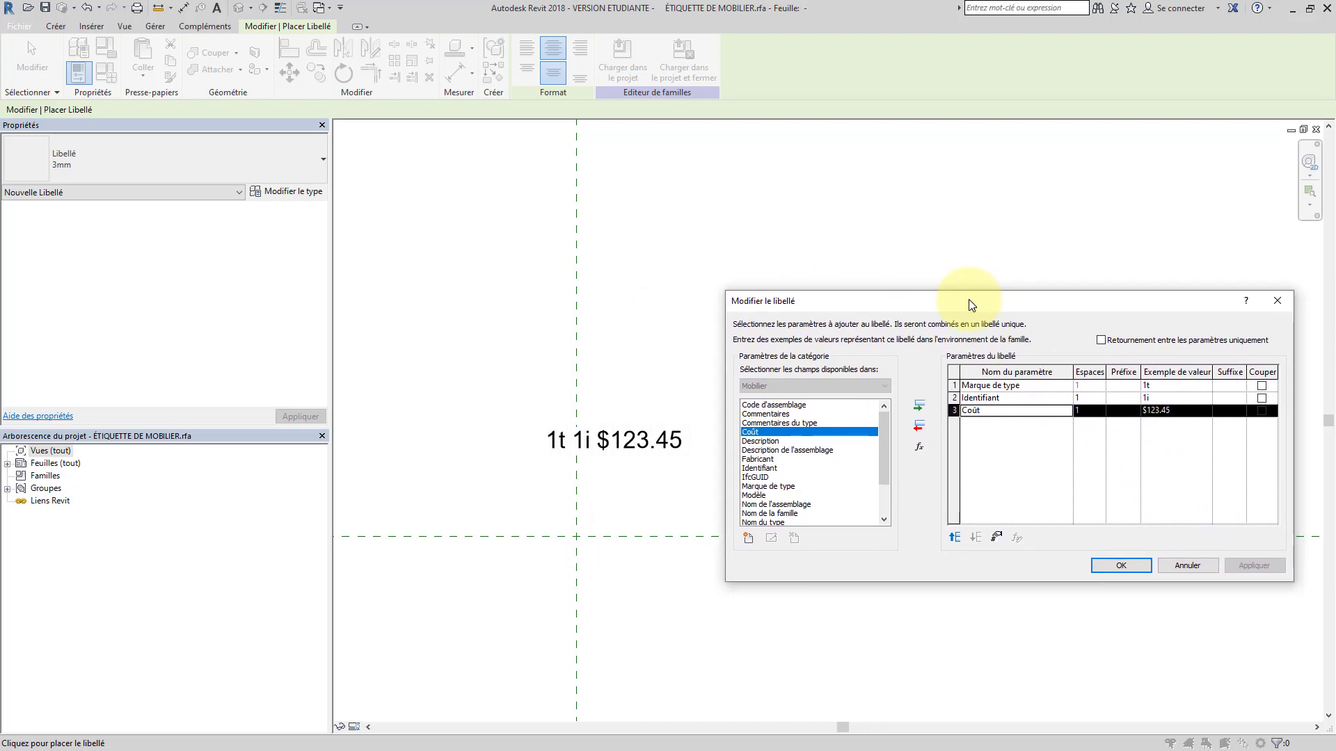
click(643, 445)
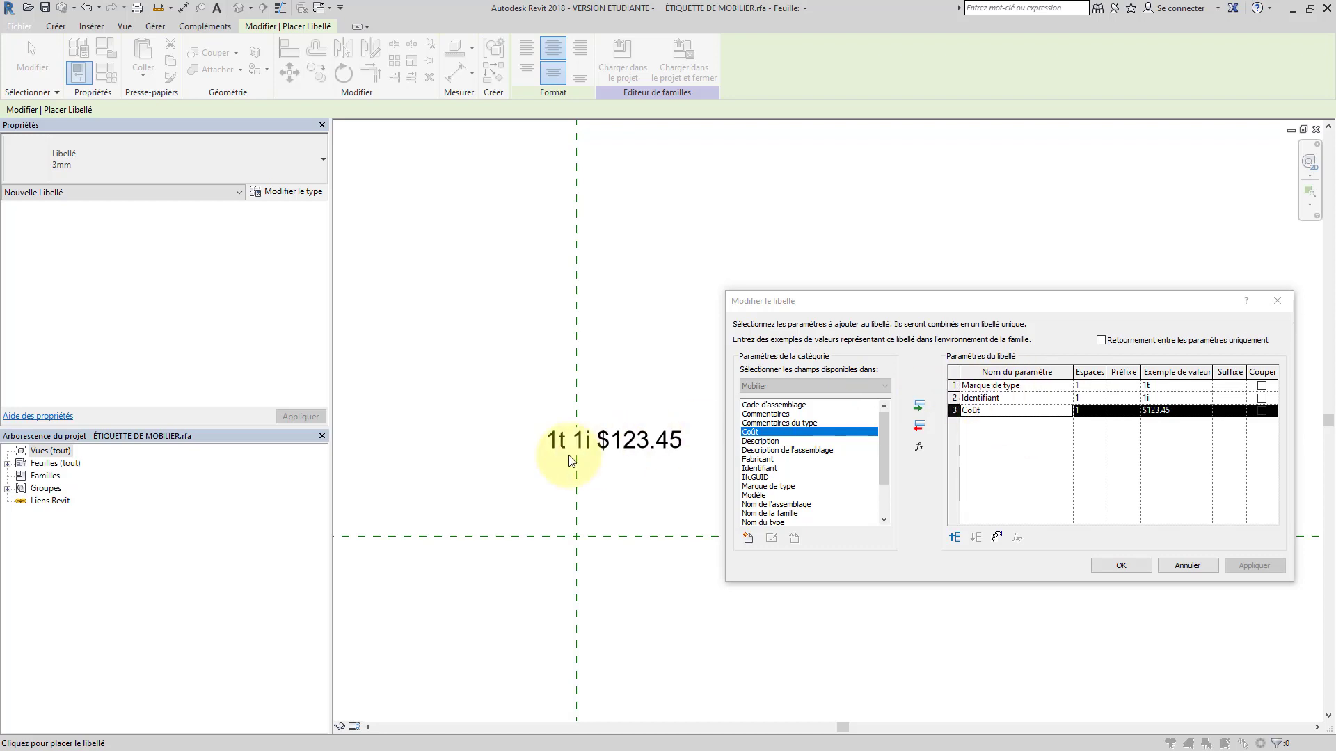
Try Coût as the first label parameter, and return it to the last position after Identifiant
click(955, 538)
click(955, 538)
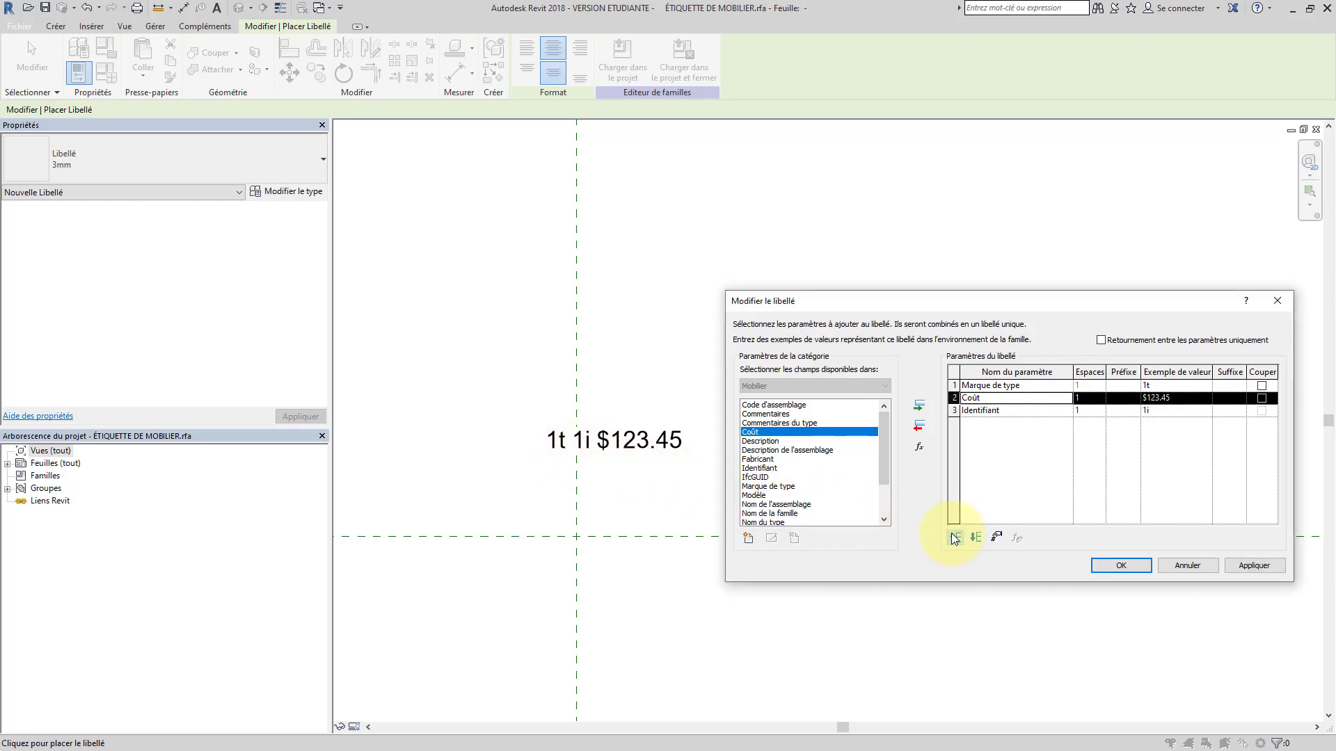
click(955, 538)
click(1253, 565)
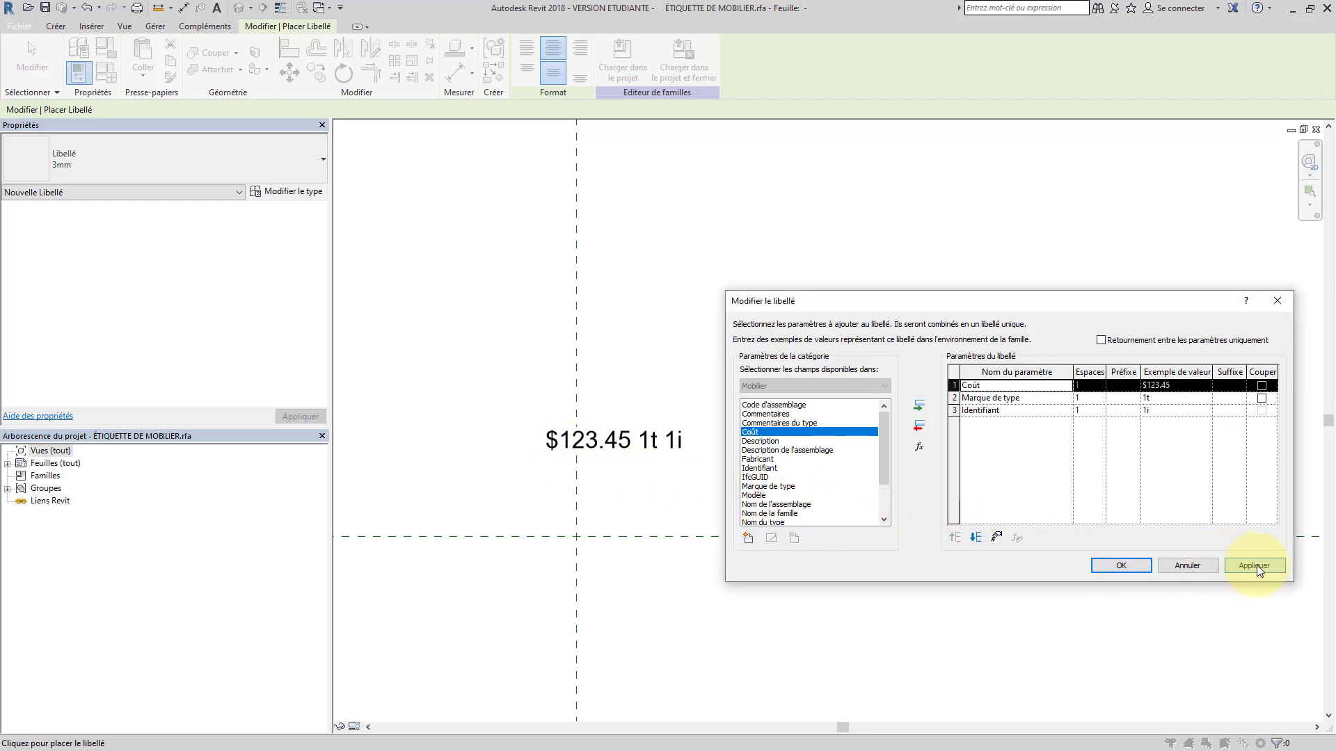
click(976, 537)
click(976, 537)
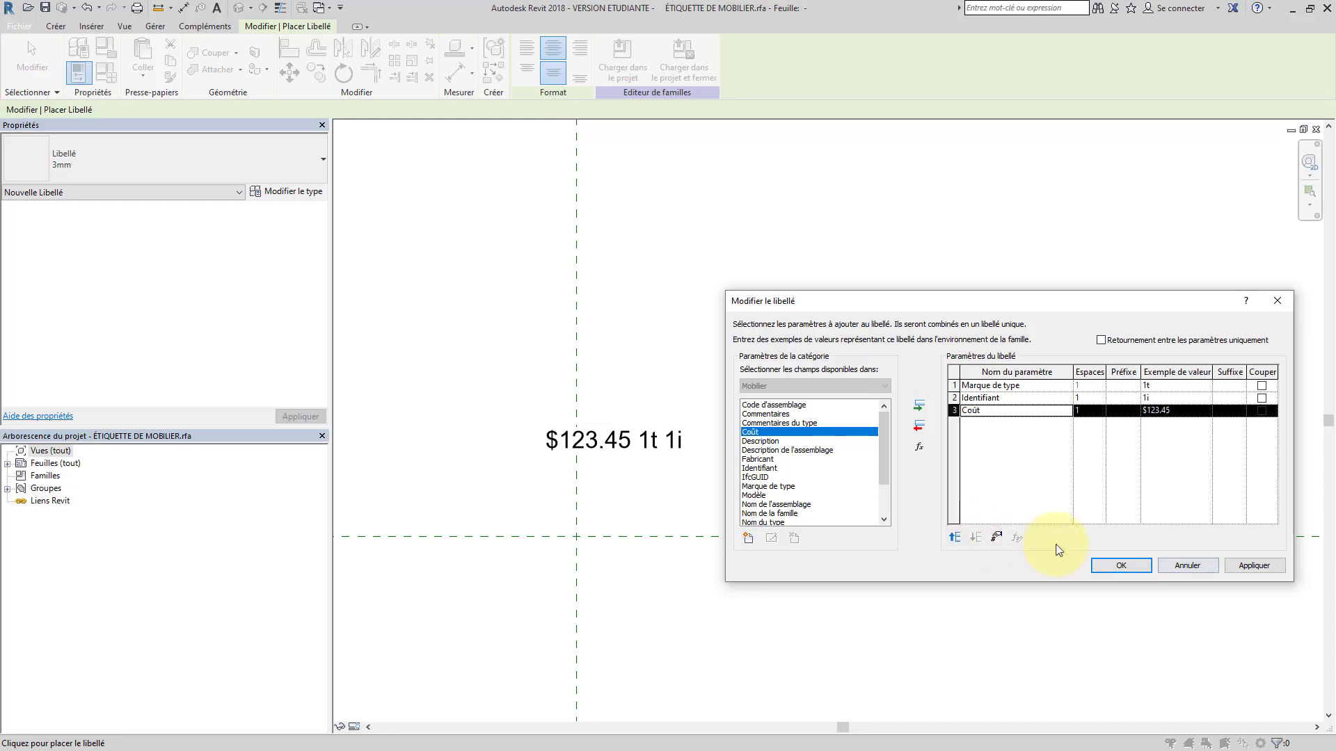
click(1253, 565)
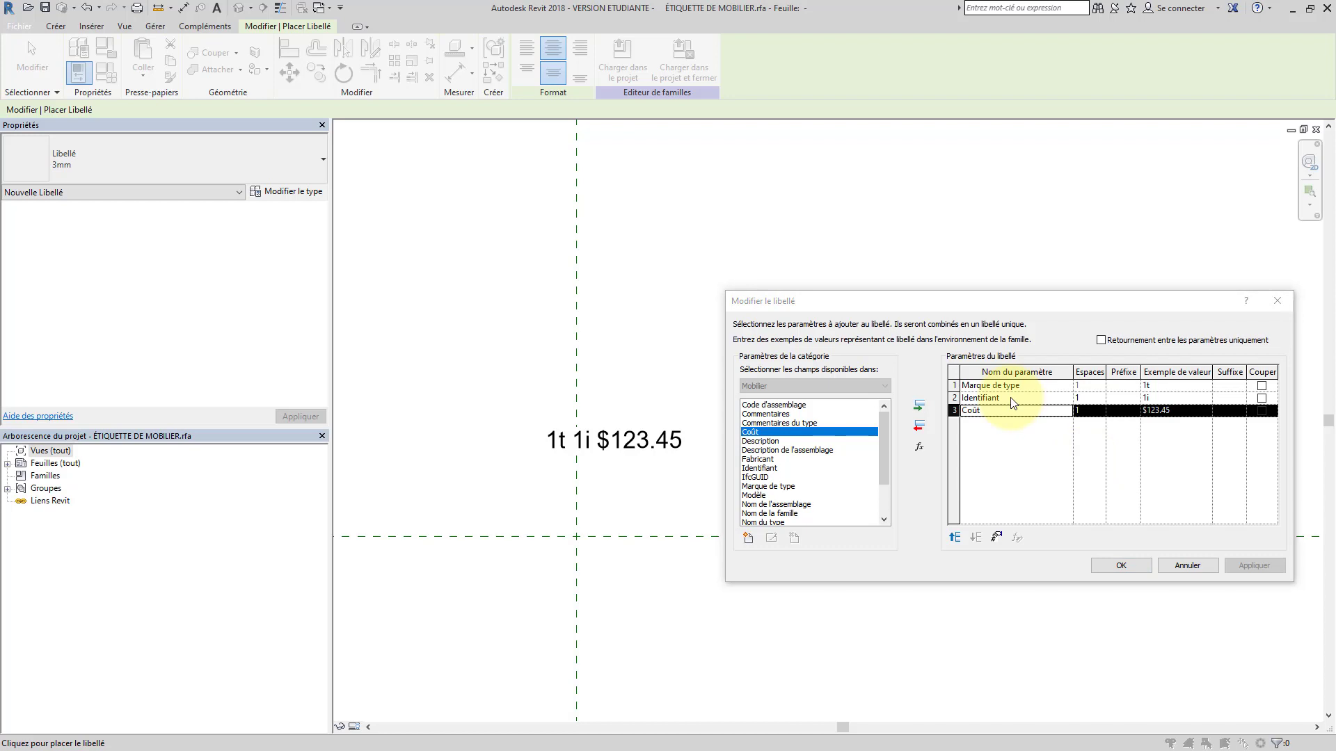
Give the Coût parameter the prefix "Cout:" and apply it to the label
click(1099, 391)
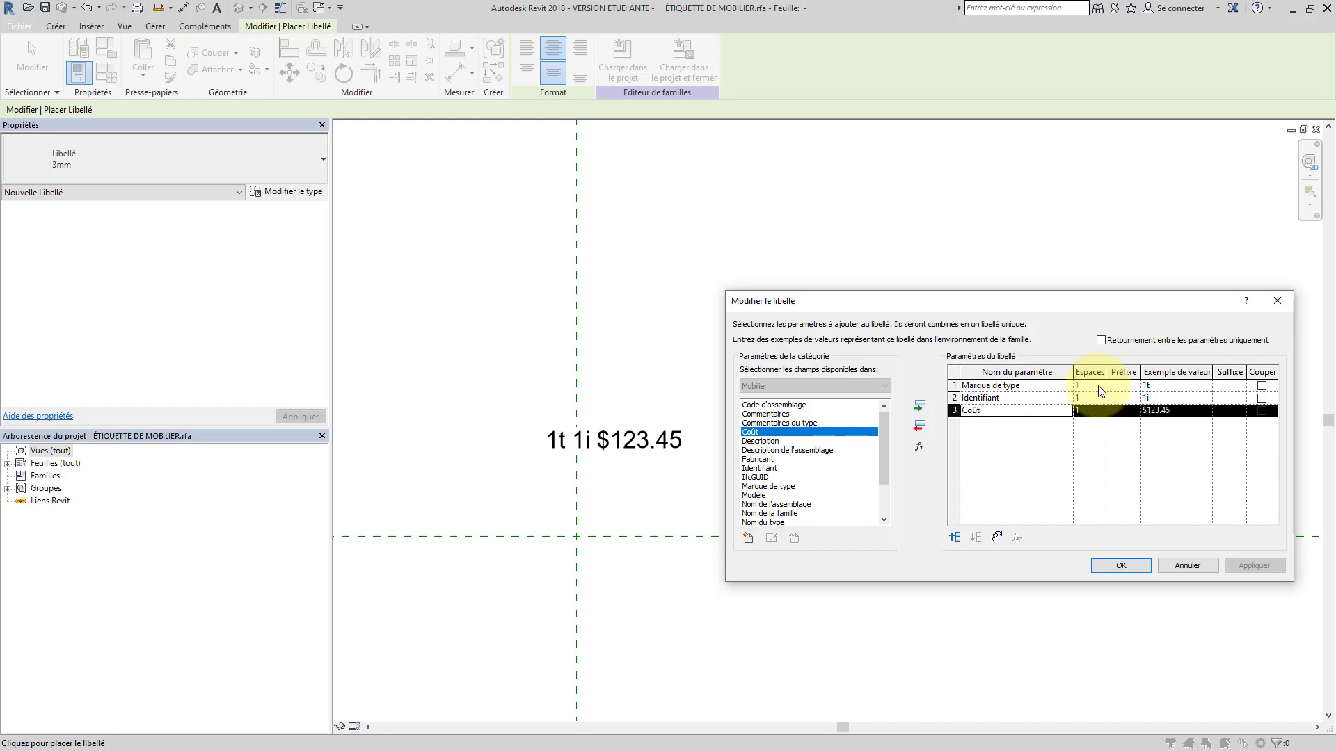
click(1130, 411)
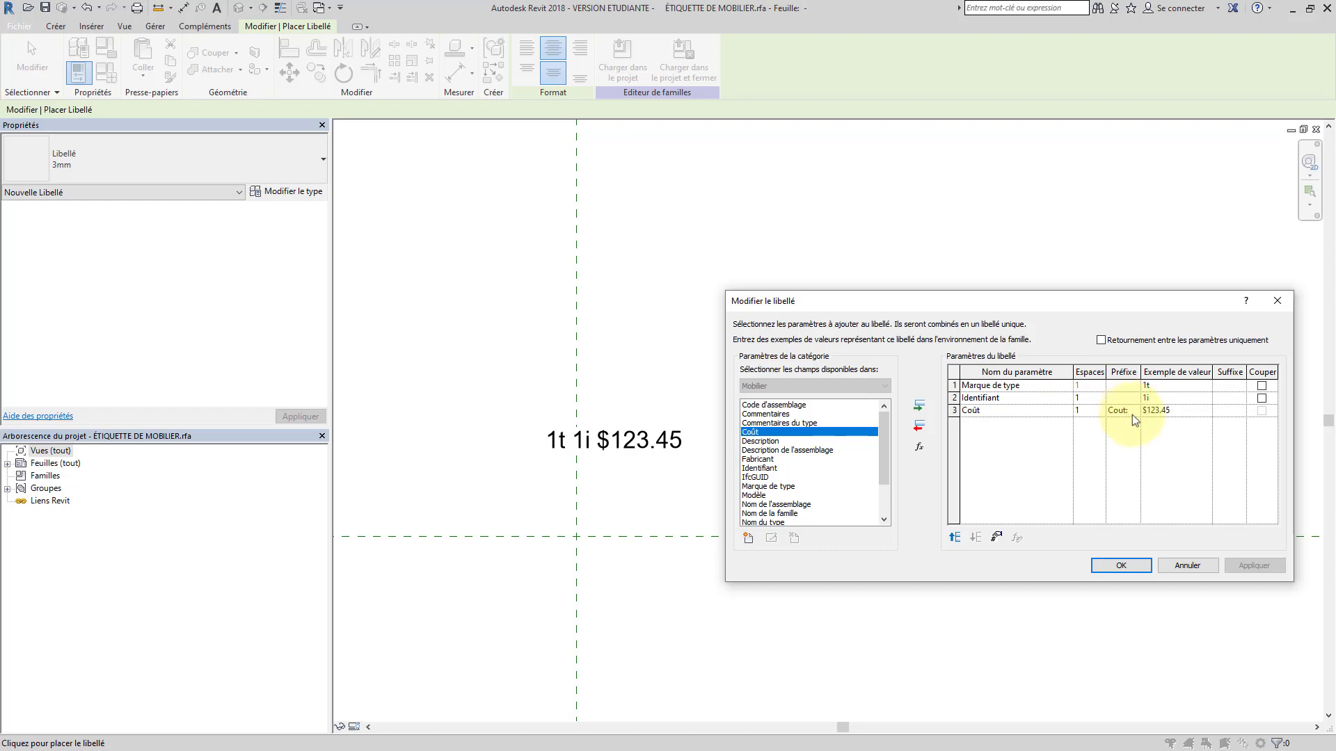
click(1190, 513)
click(1252, 565)
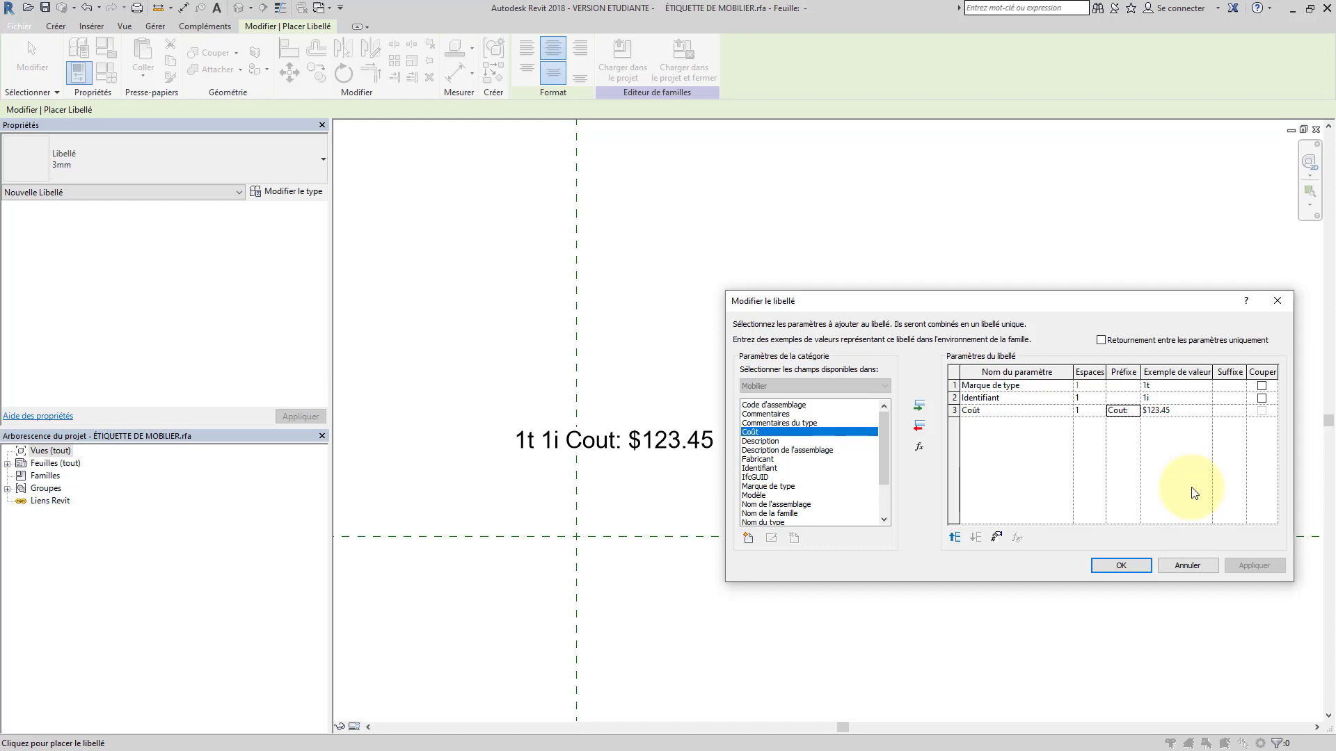
Try line breaks after Marque de type and Identifiant in the label, and remove both breaks again
click(1262, 387)
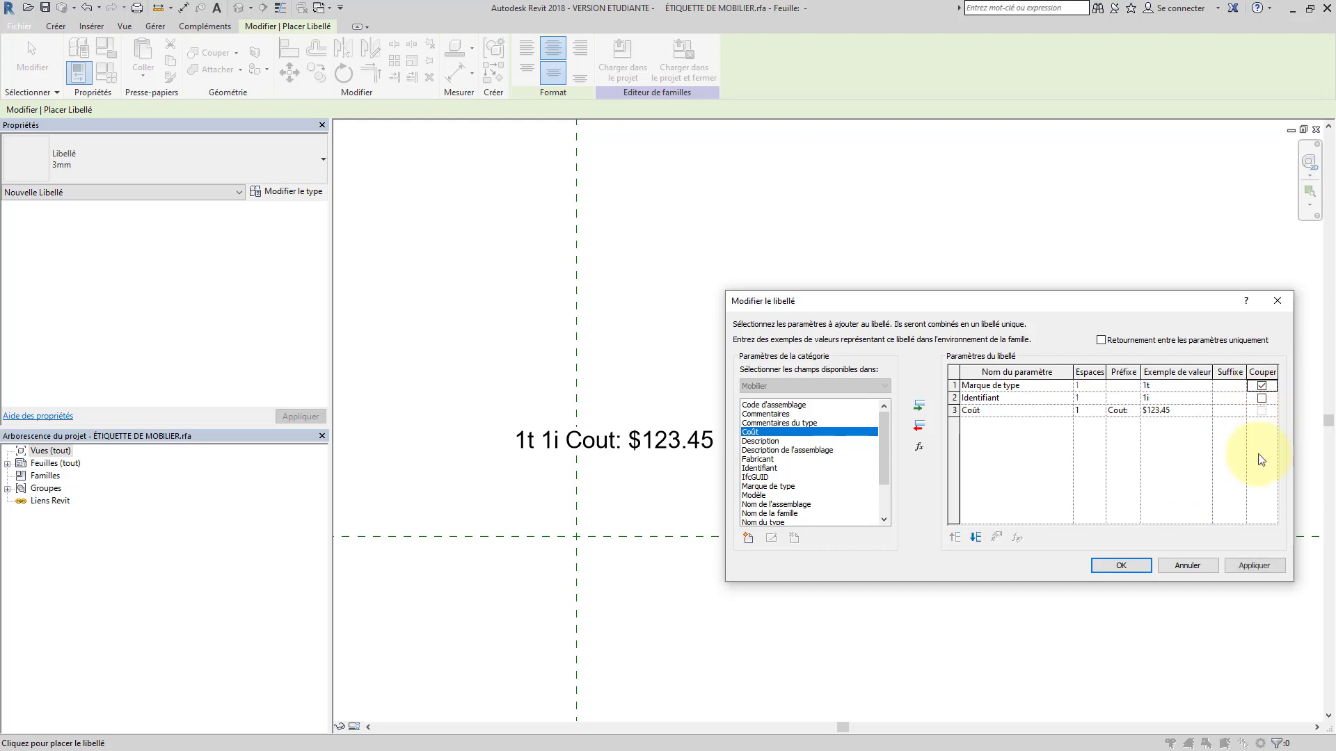
click(1252, 565)
click(1262, 399)
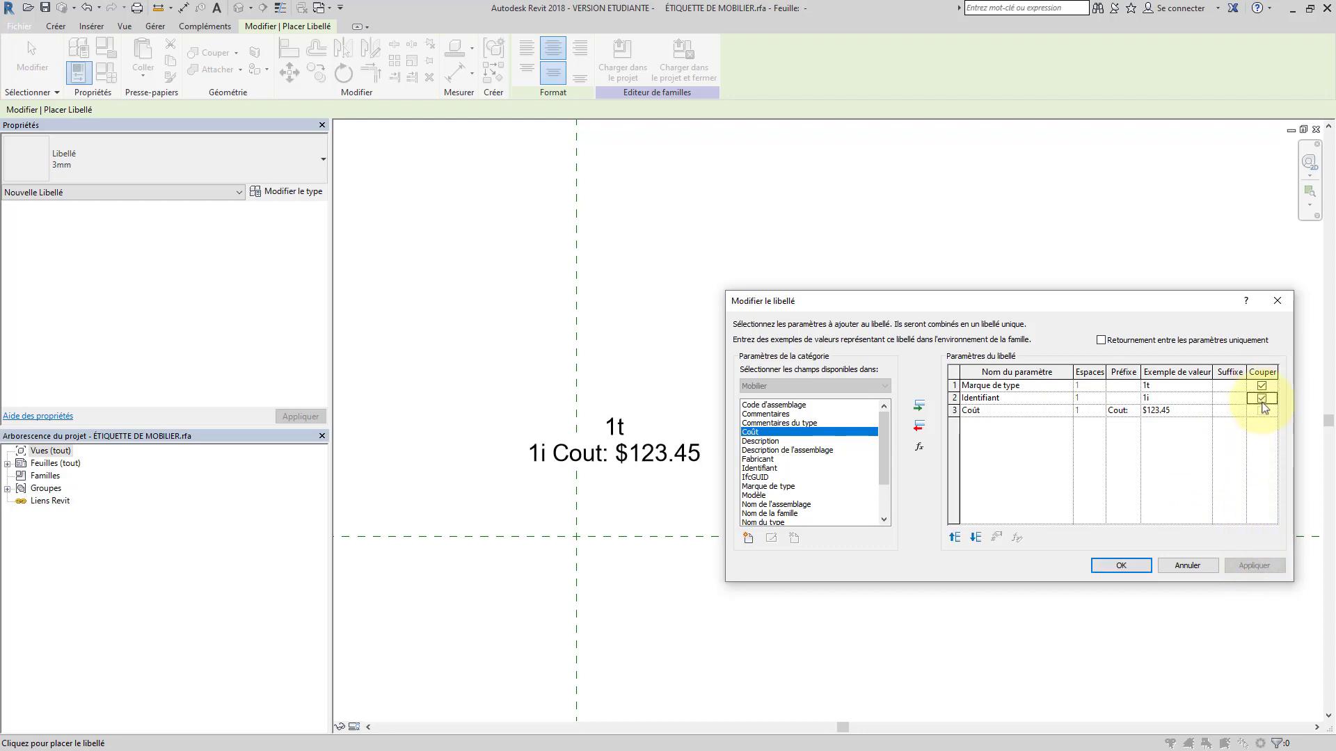
click(1252, 566)
click(1262, 386)
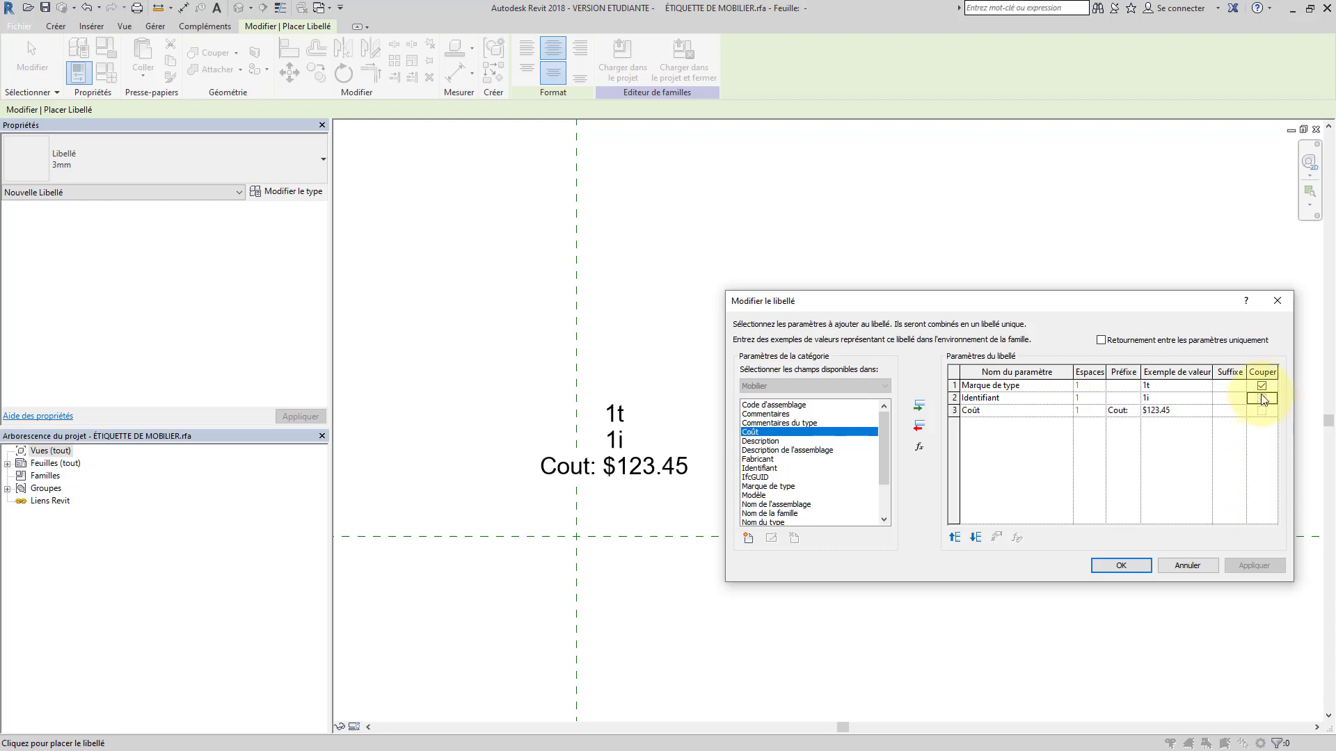
click(1262, 398)
click(1255, 566)
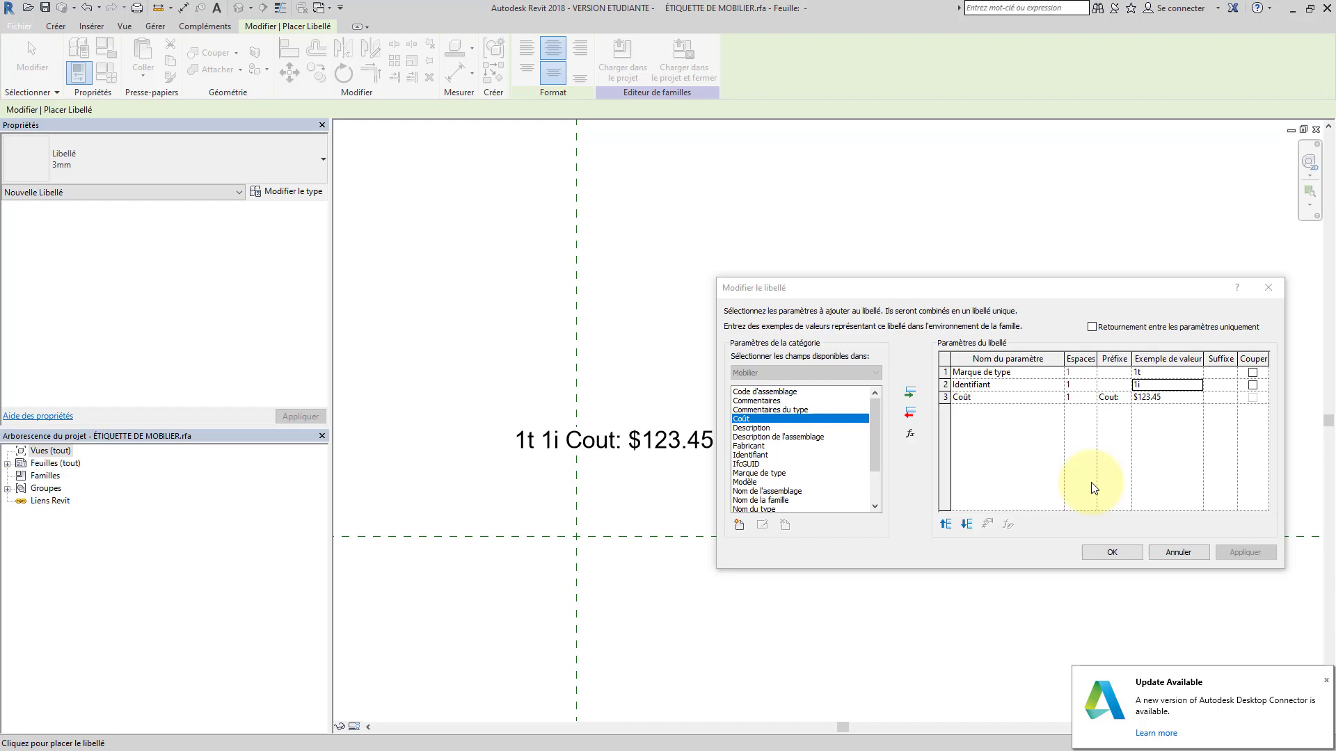
Try "CECI EST UN IDENTIFIANT TRÈS TRÈS TRÈS TRÈS TRÈS LONG" as the sample value of Identifiant
click(1161, 387)
text(CECI EST UN IDENTIFIANT TRÈS TRÈS TRÈS TRÈS TRÈS LONG)
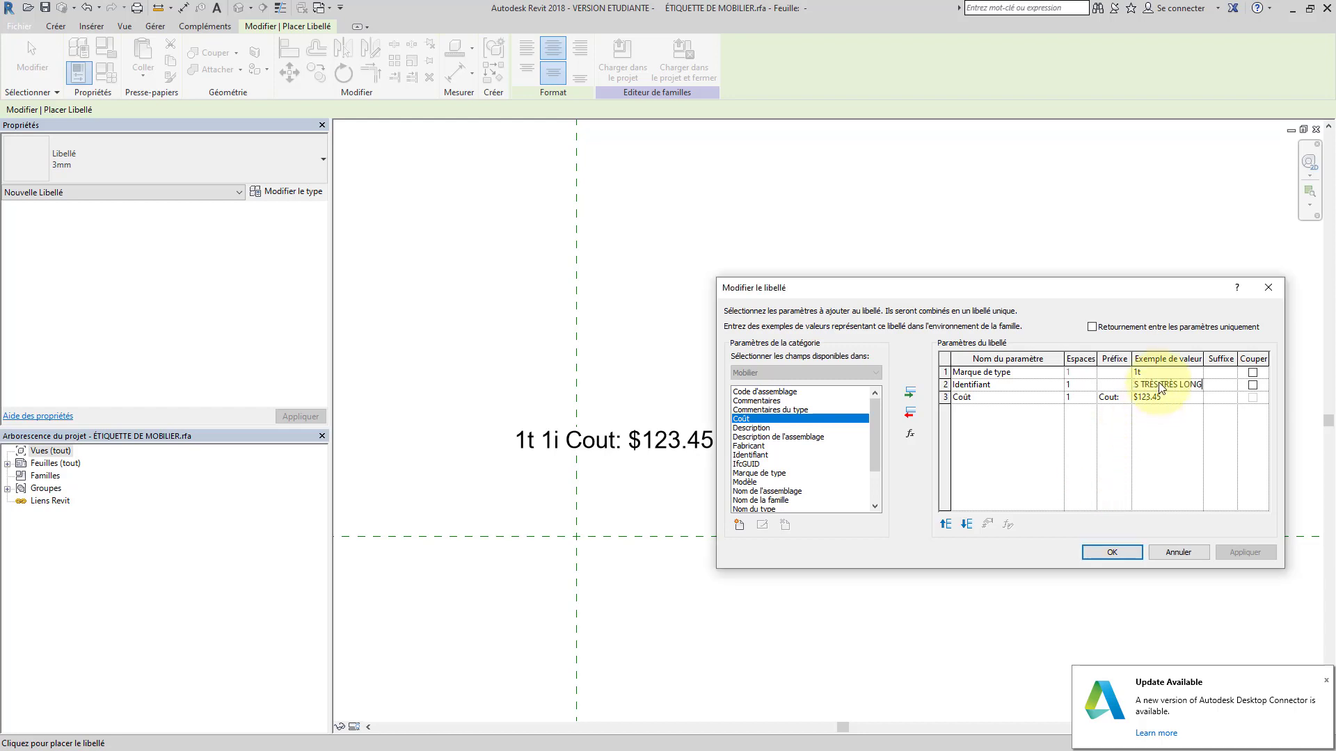
click(1244, 553)
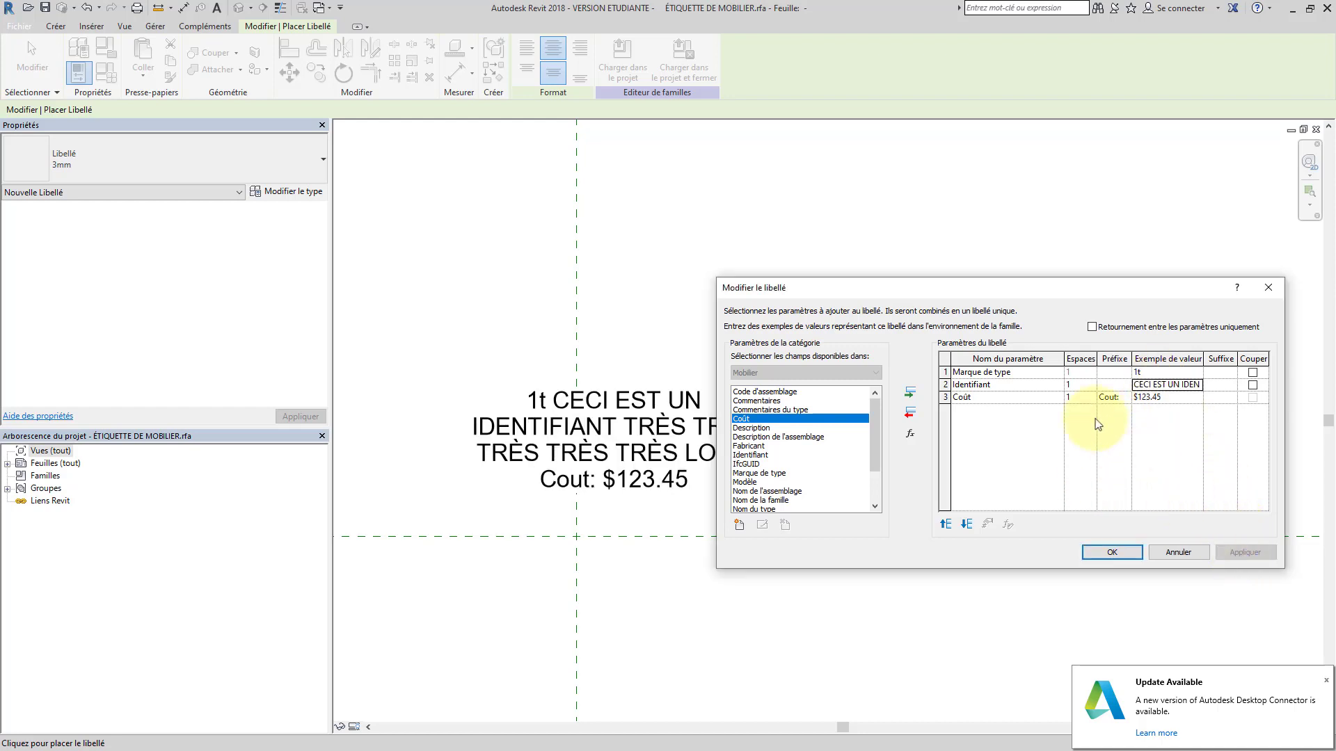
drag(949, 291, 1007, 290)
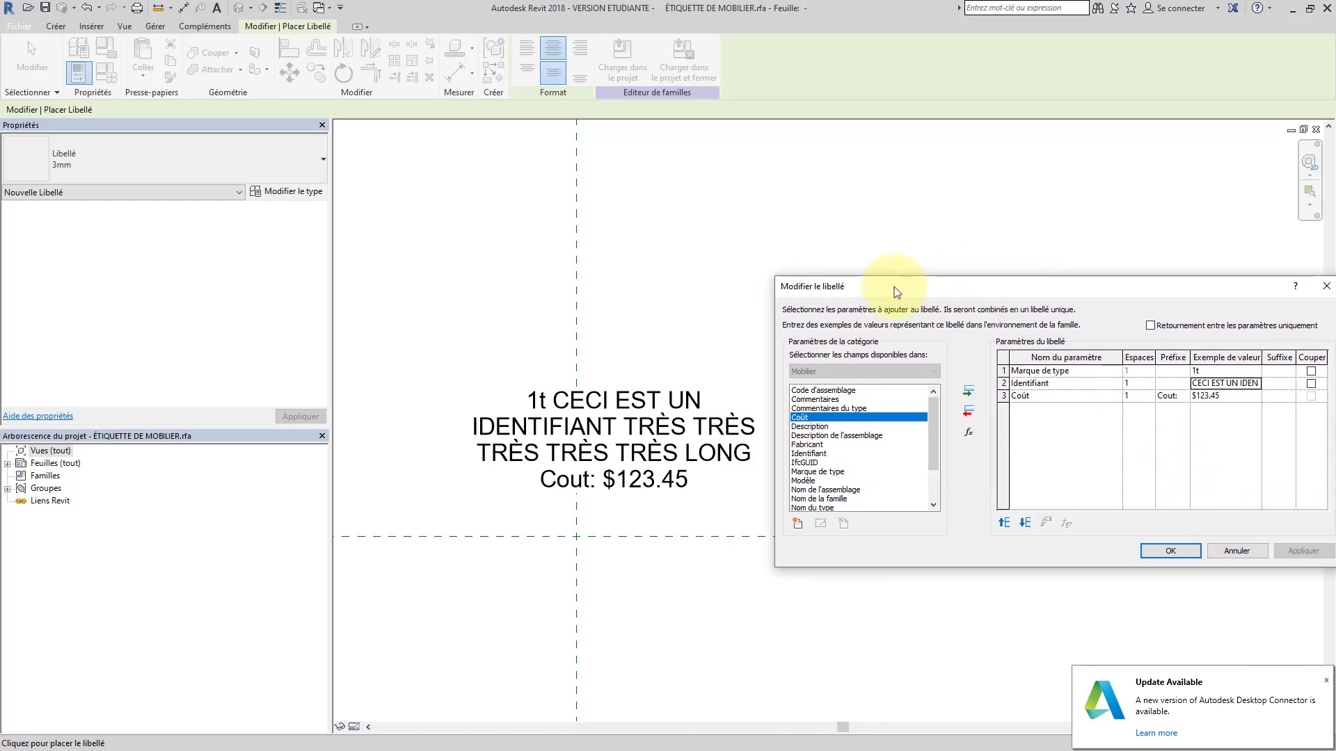
Enable Retournement entre les paramètres uniquement so the label wraps only between parameters, and apply it
drag(873, 290, 837, 293)
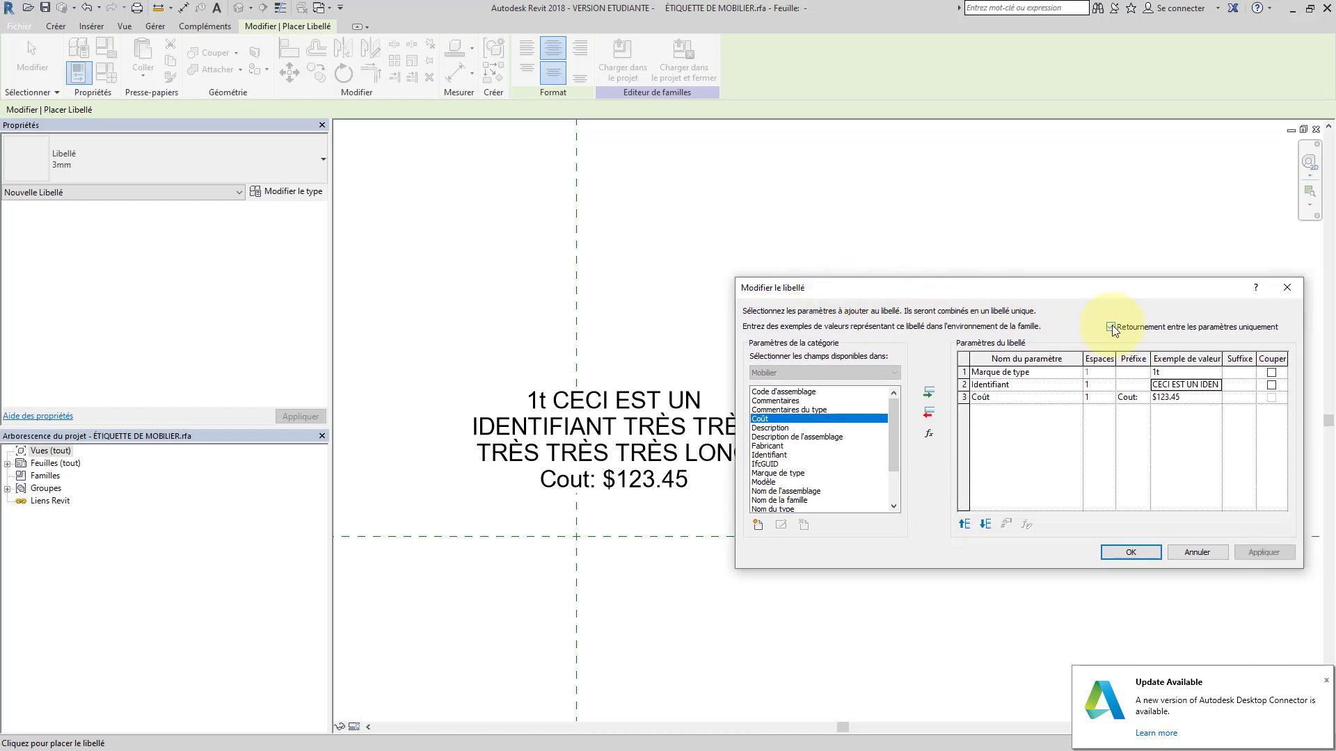
click(1262, 553)
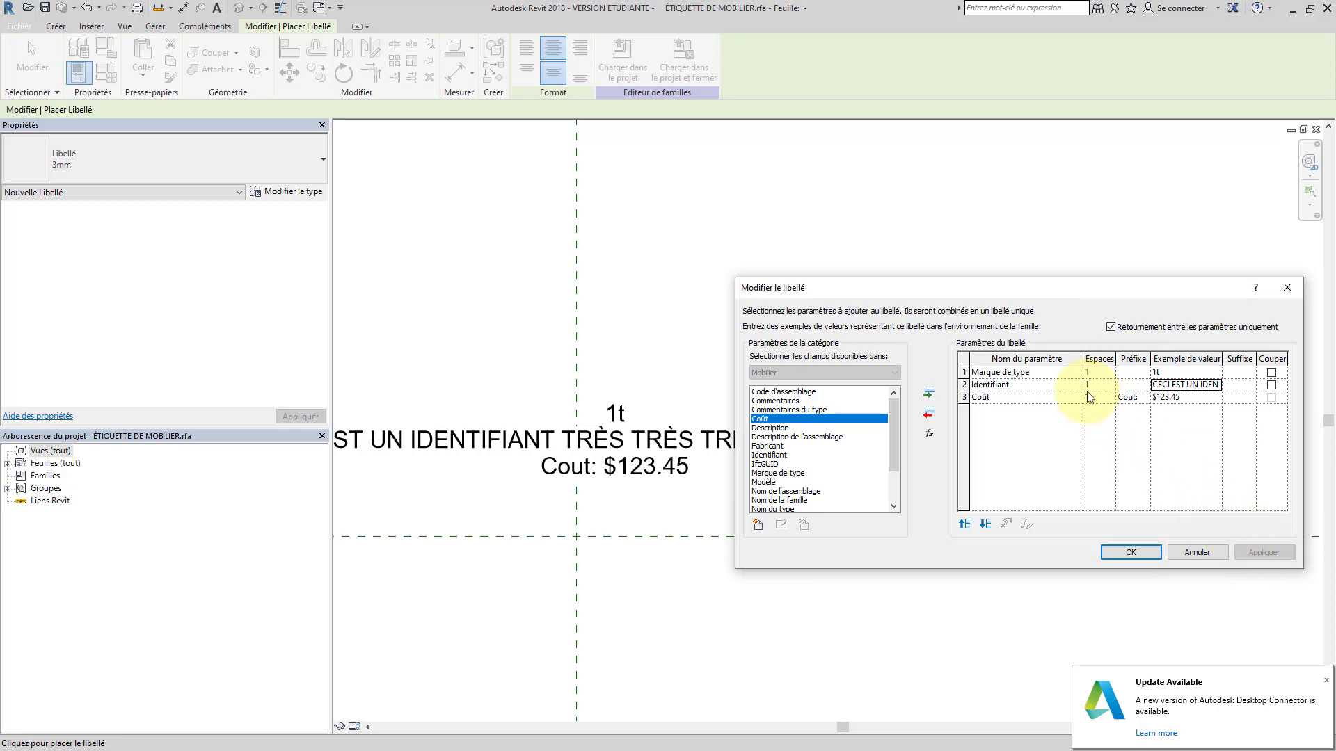
mouse_move(984, 292)
mouse_down()
mouse_move(1009, 492)
mouse_move(978, 327)
mouse_move(985, 286)
mouse_up()
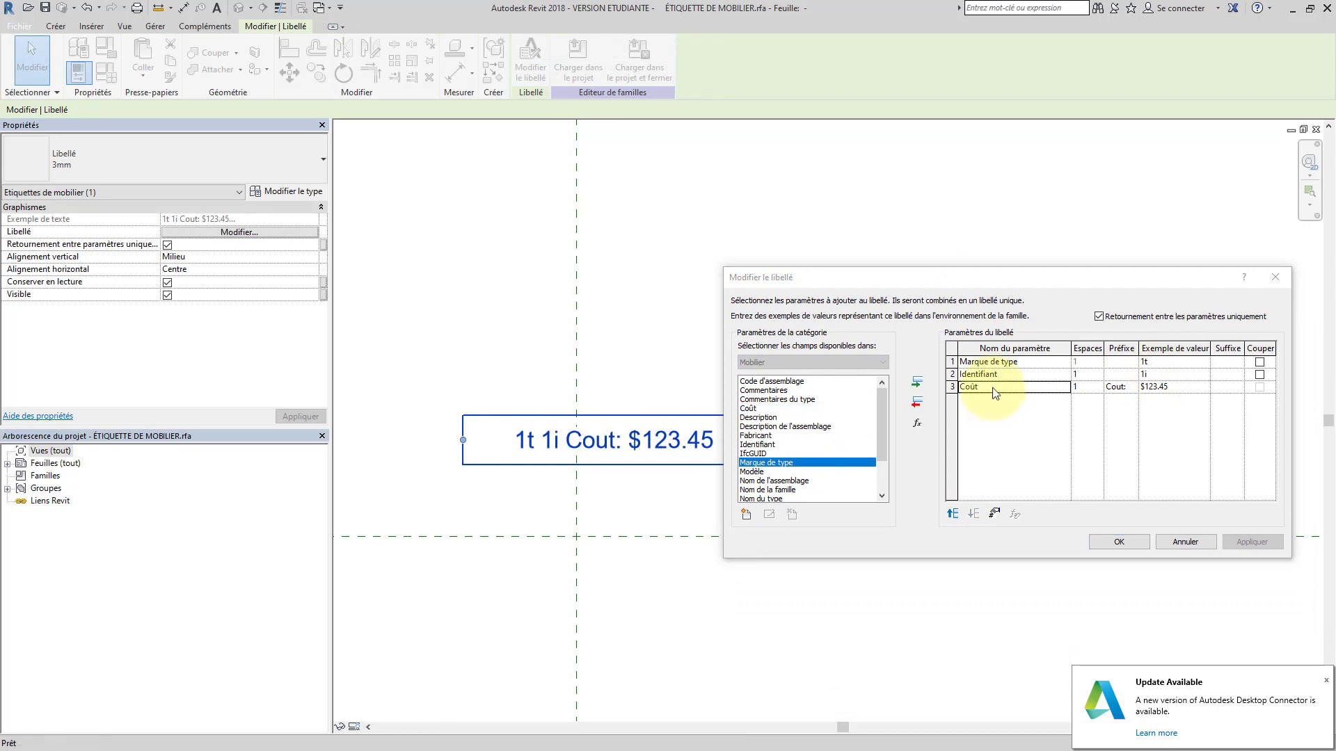
Override the project format for the Coût parameter with the £ unit symbol and rounding to the nearest 1000
click(992, 387)
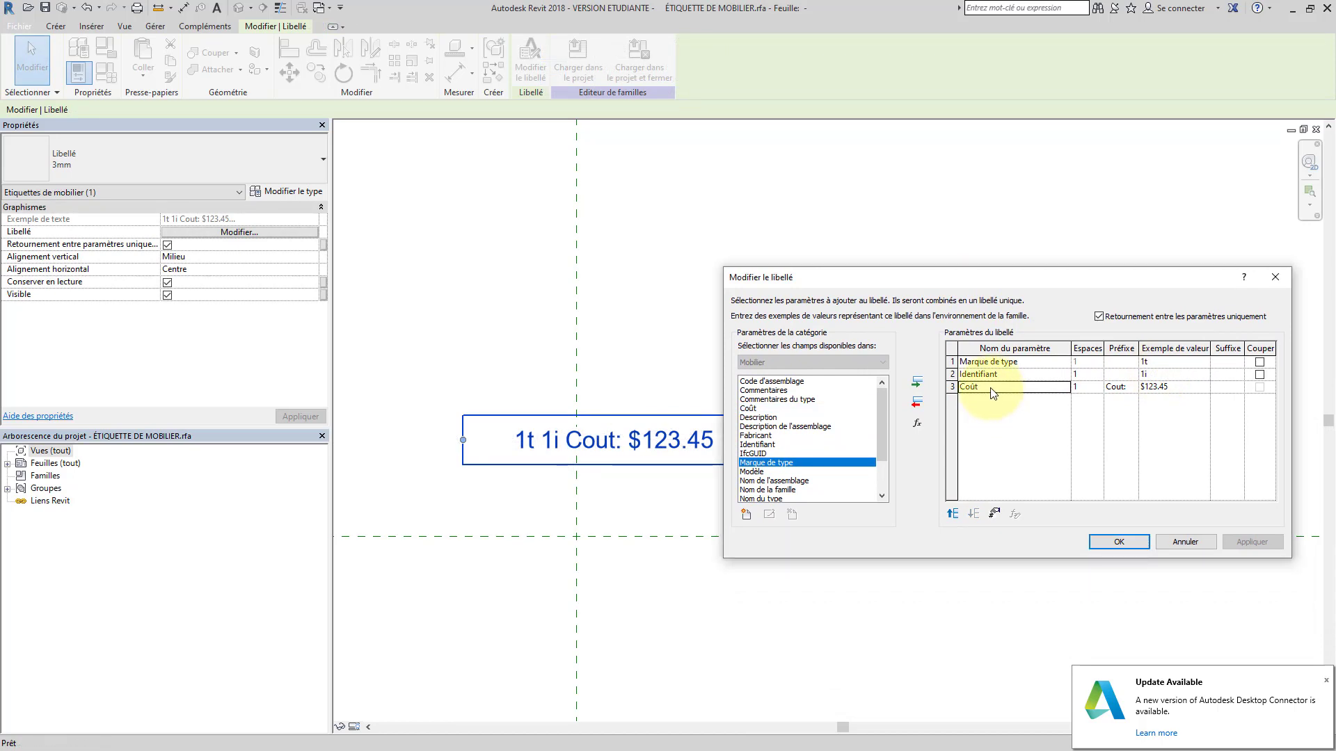
click(994, 514)
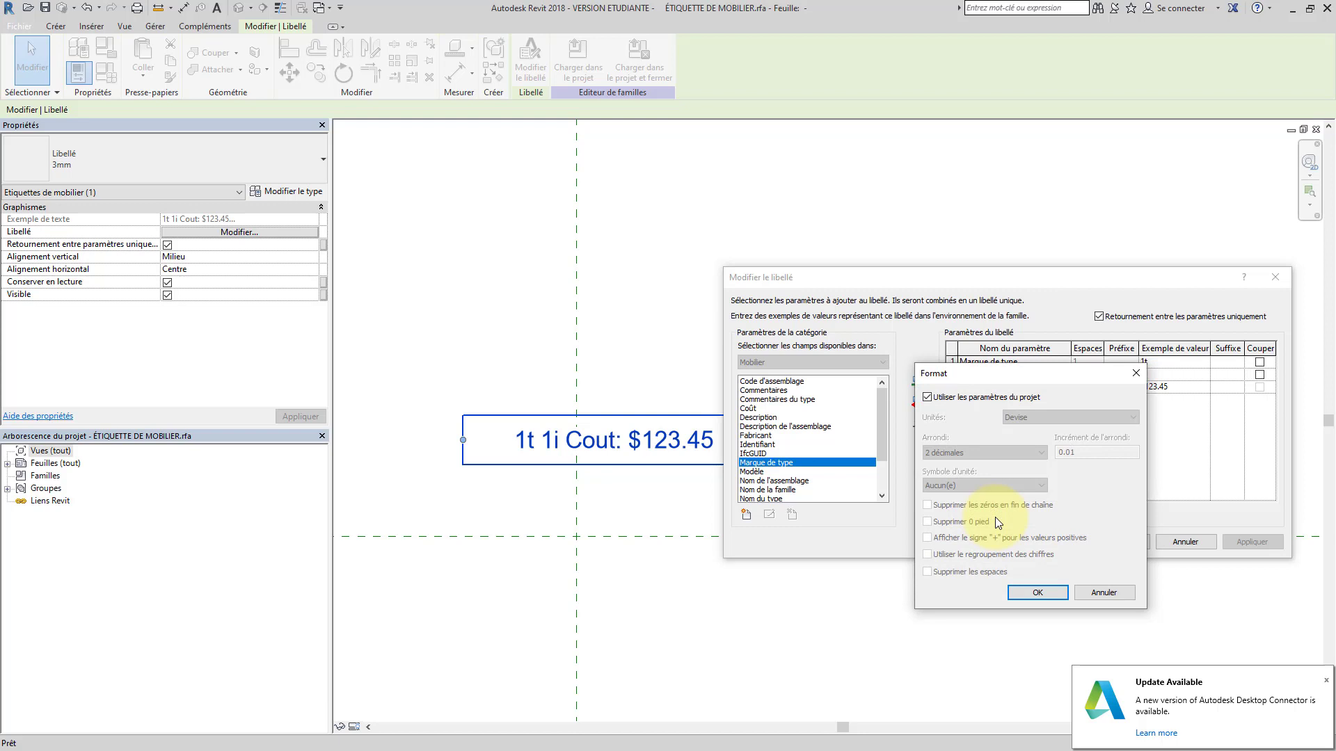
click(927, 397)
click(966, 485)
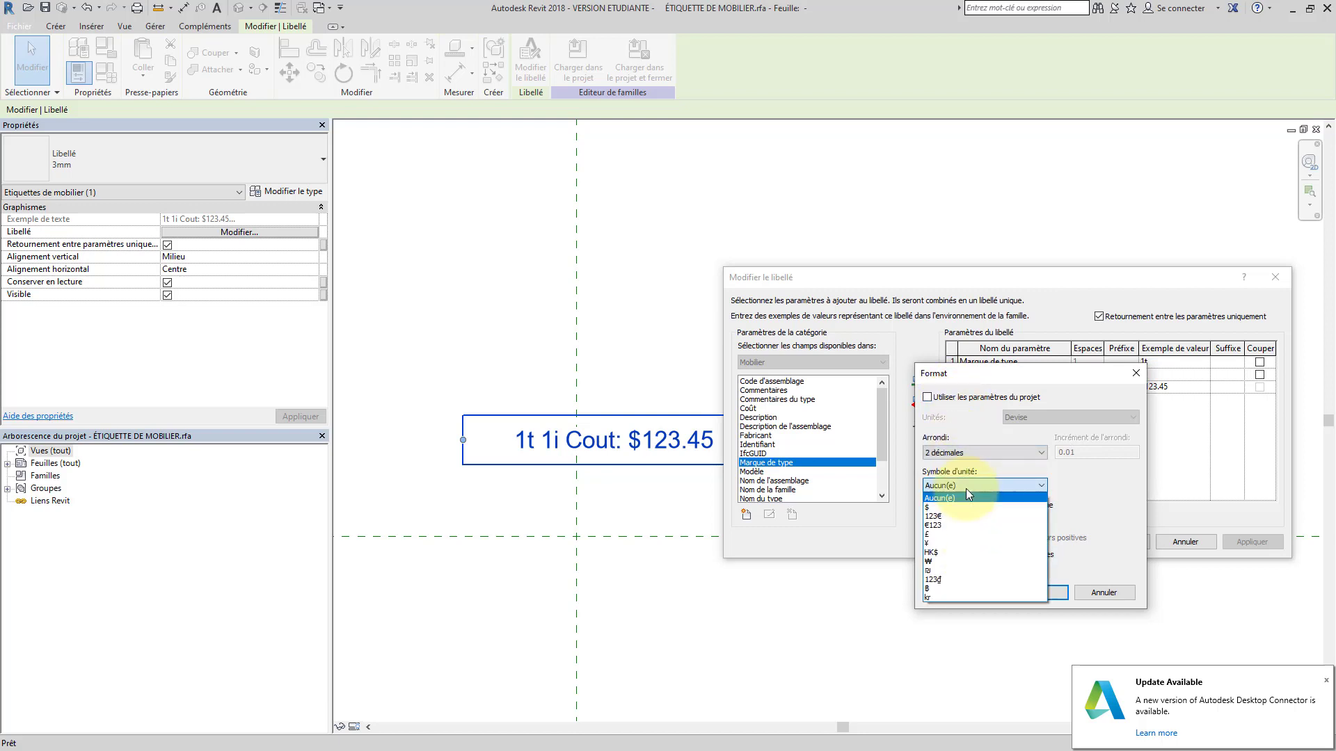
click(945, 525)
click(947, 453)
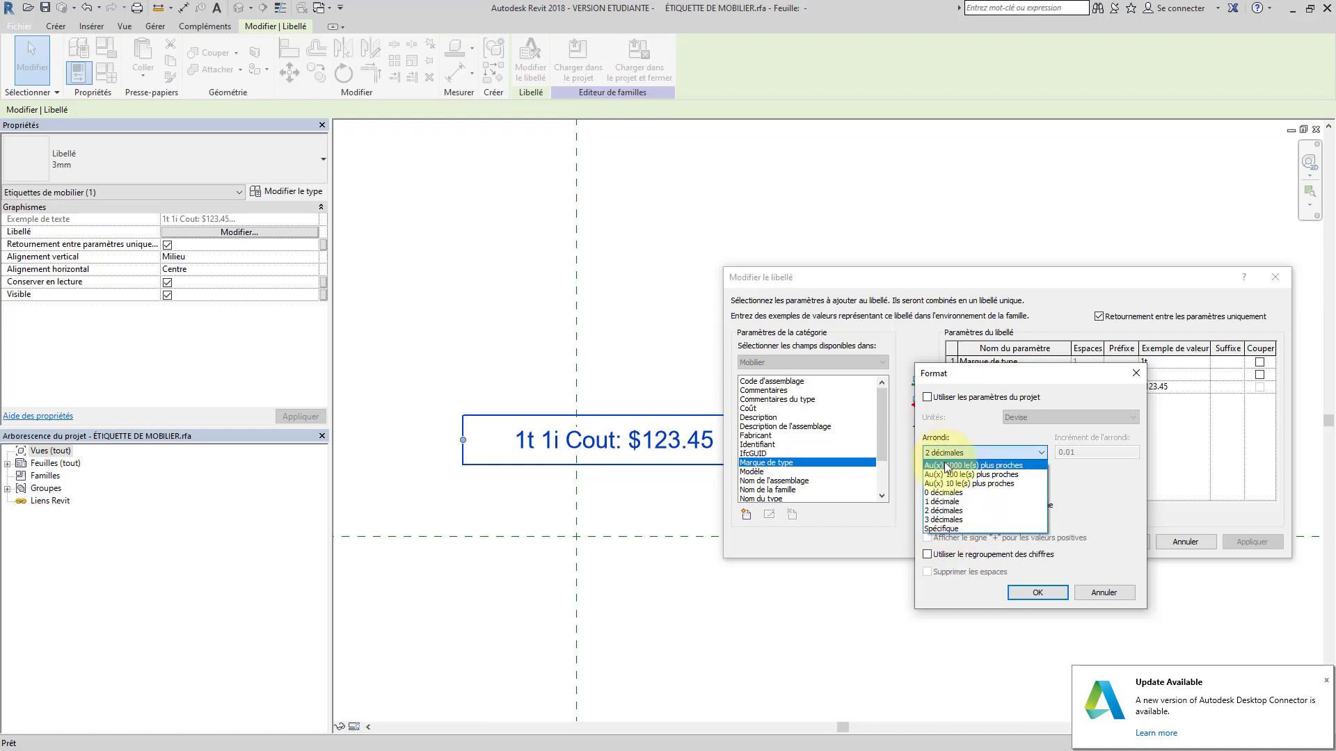
click(946, 465)
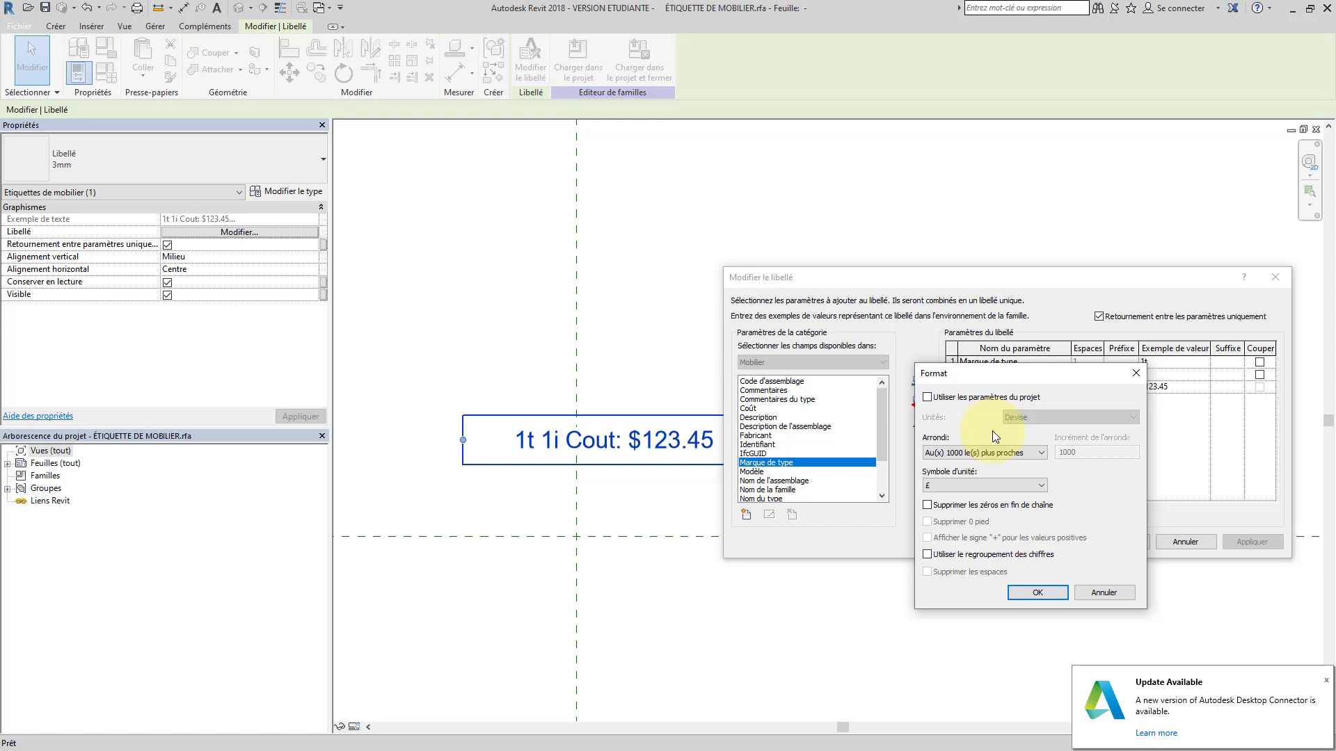
click(1024, 595)
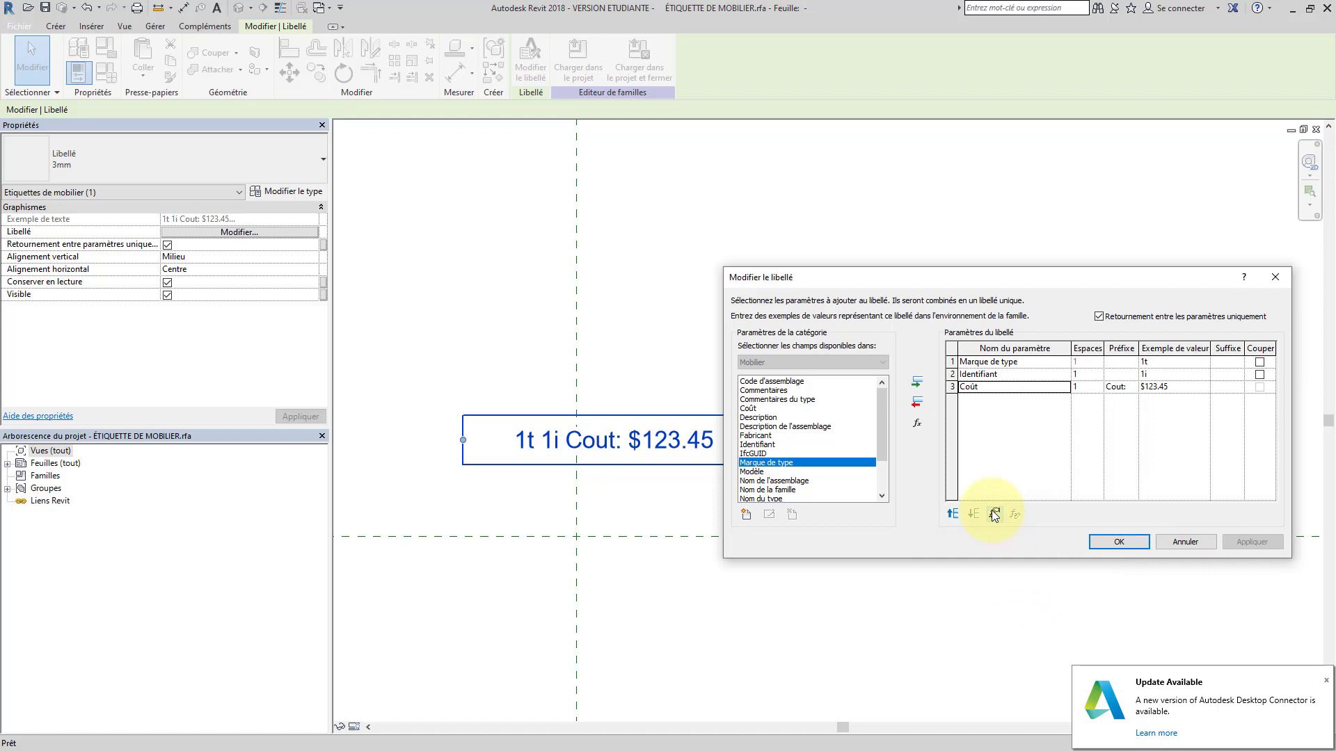
Break the label after Marque de type and Identifiant, and move it onto the intersection of the two reference planes
click(1002, 464)
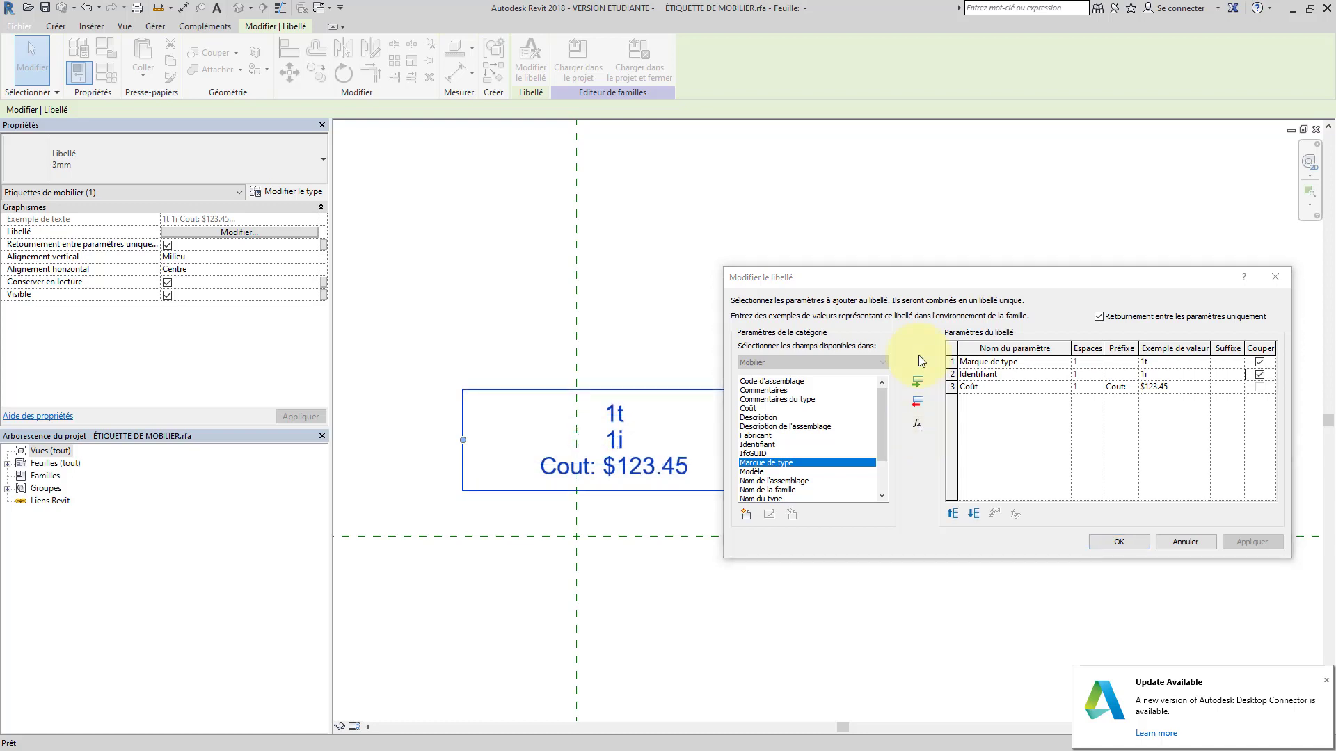
click(1117, 540)
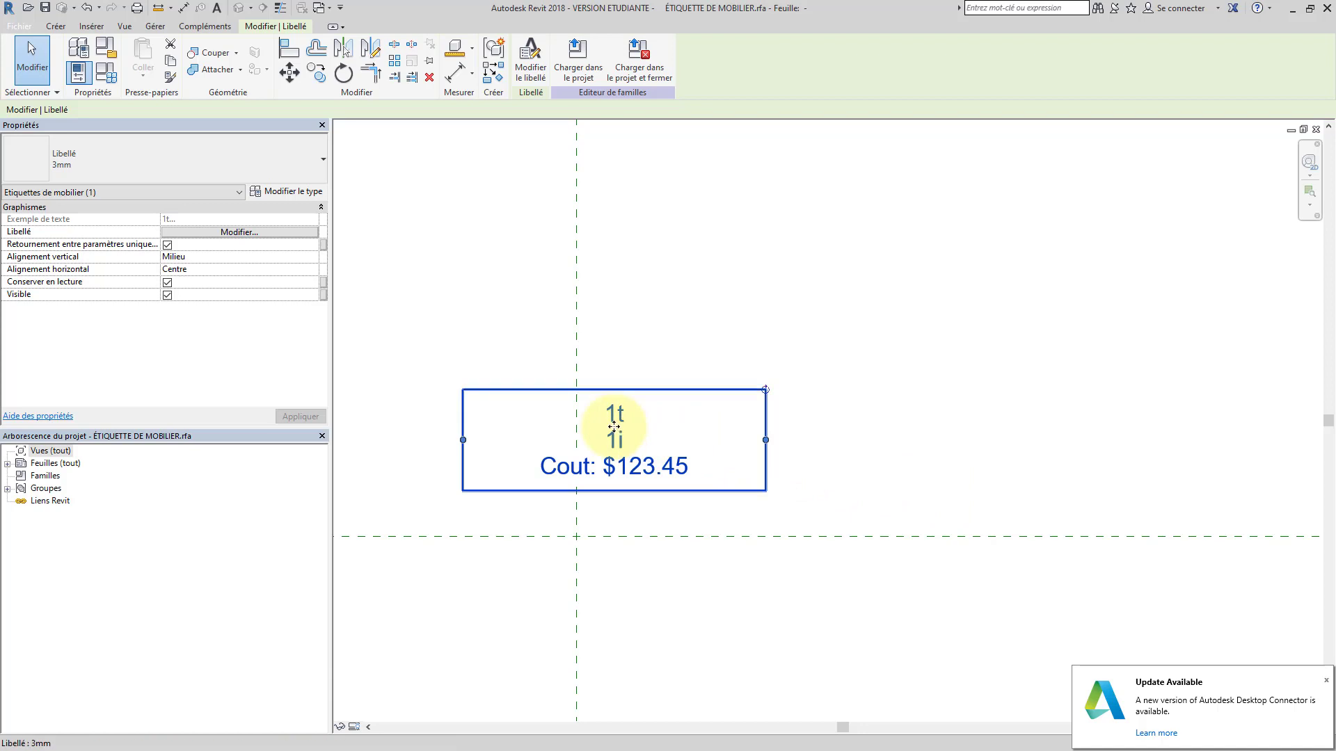
drag(613, 427, 573, 520)
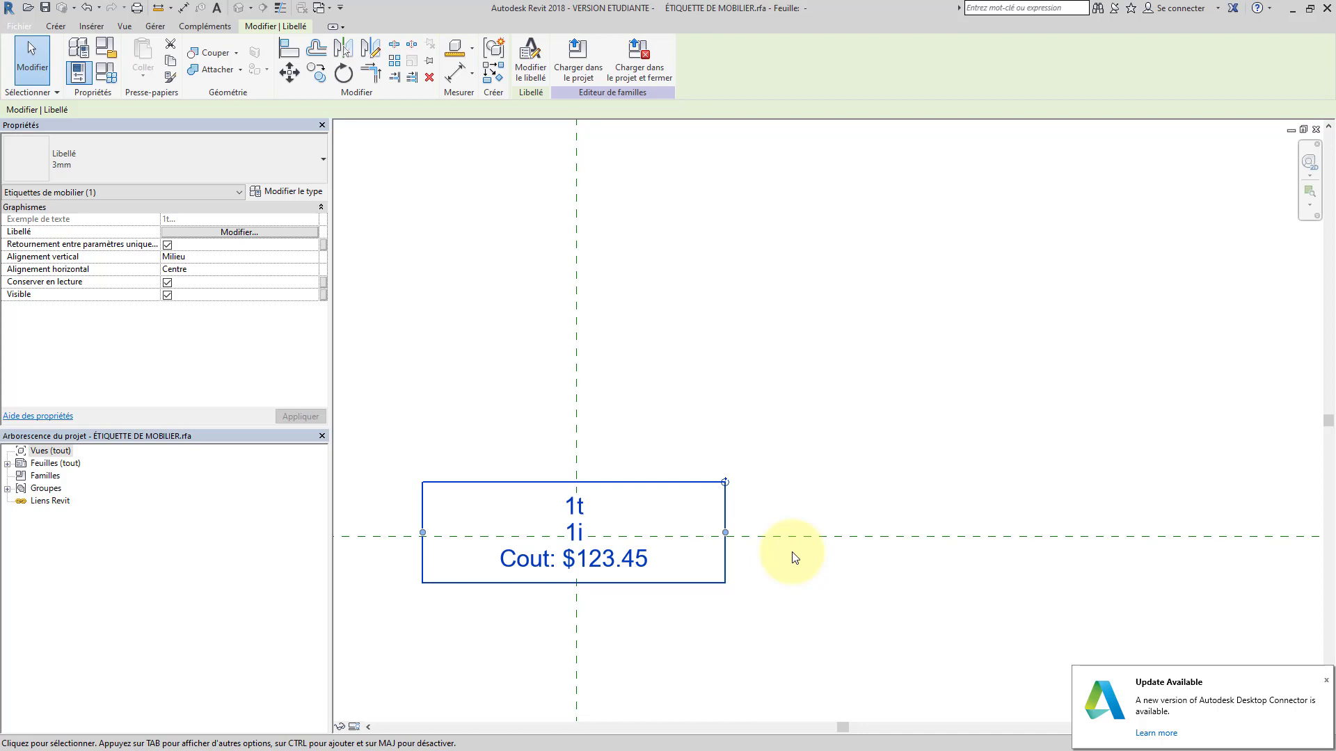
Draw a rectangle of lines around the label, about 35 mm wide and 17 mm high
click(57, 27)
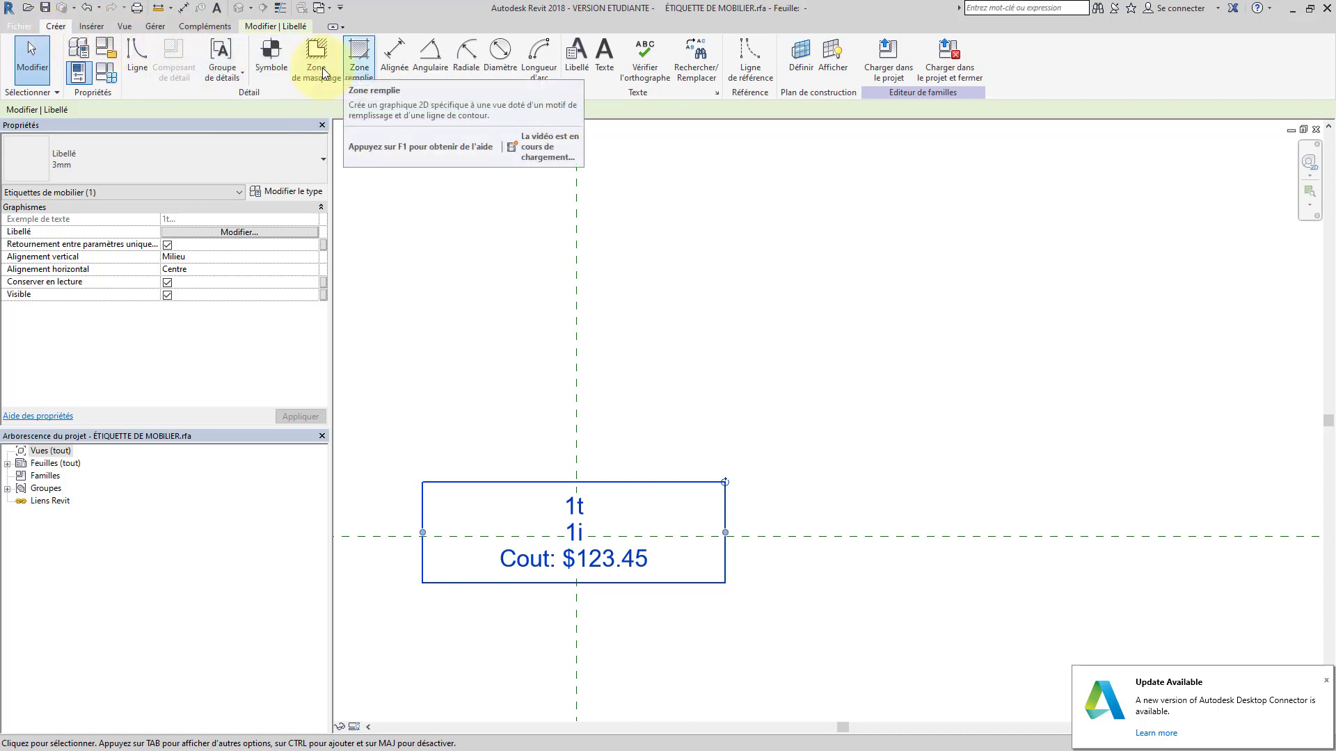
click(142, 62)
click(535, 45)
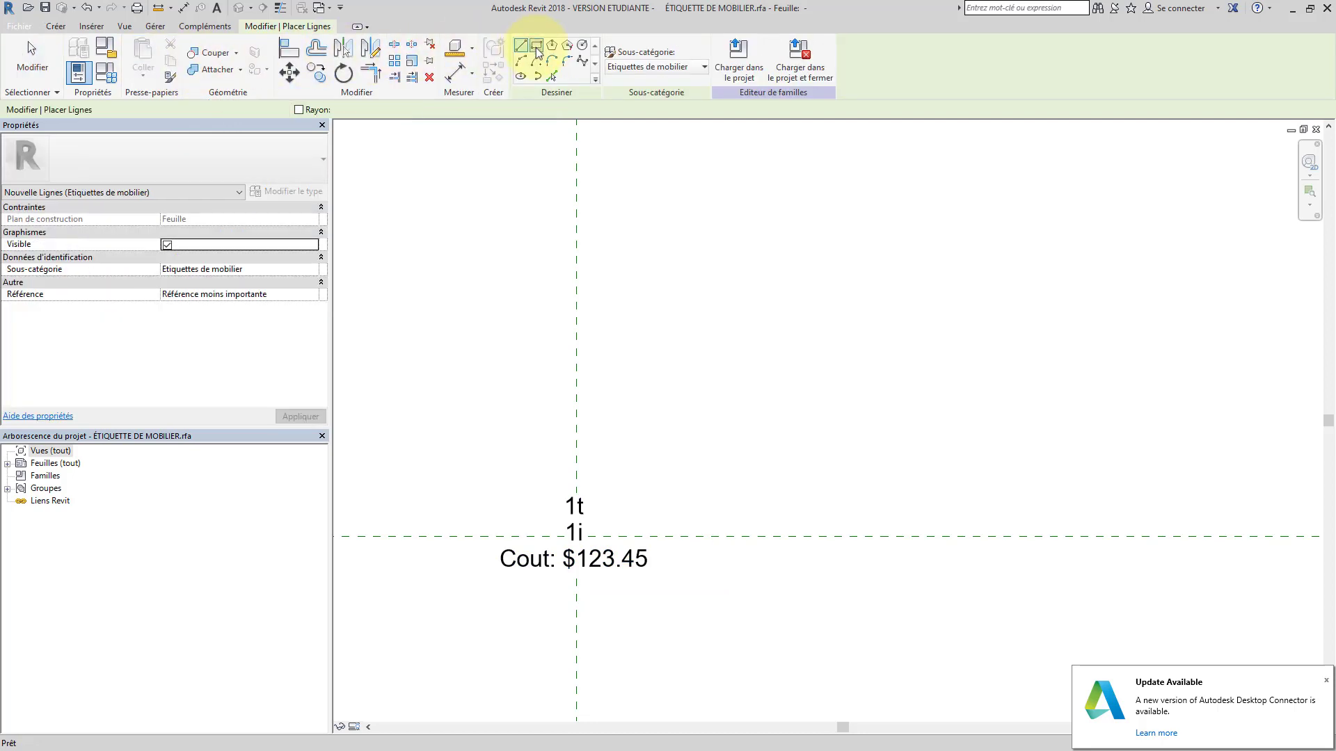
click(474, 489)
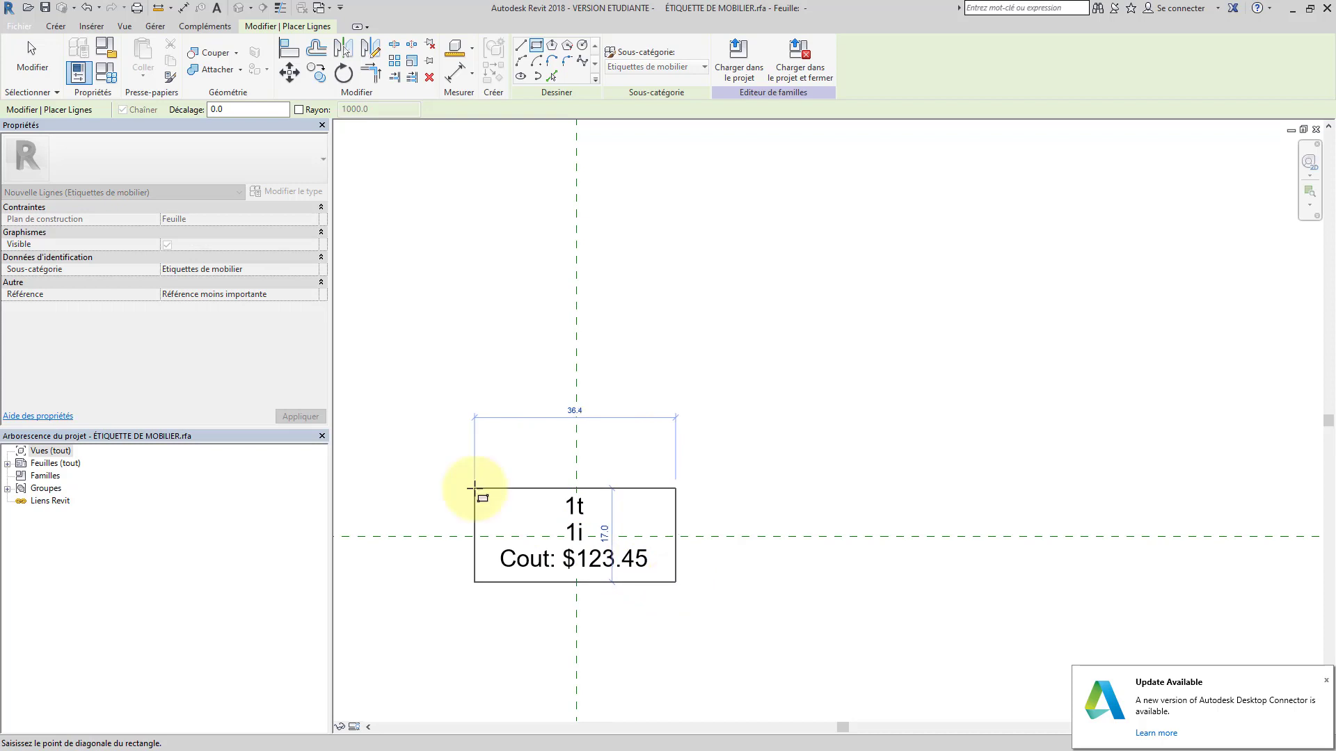
click(668, 581)
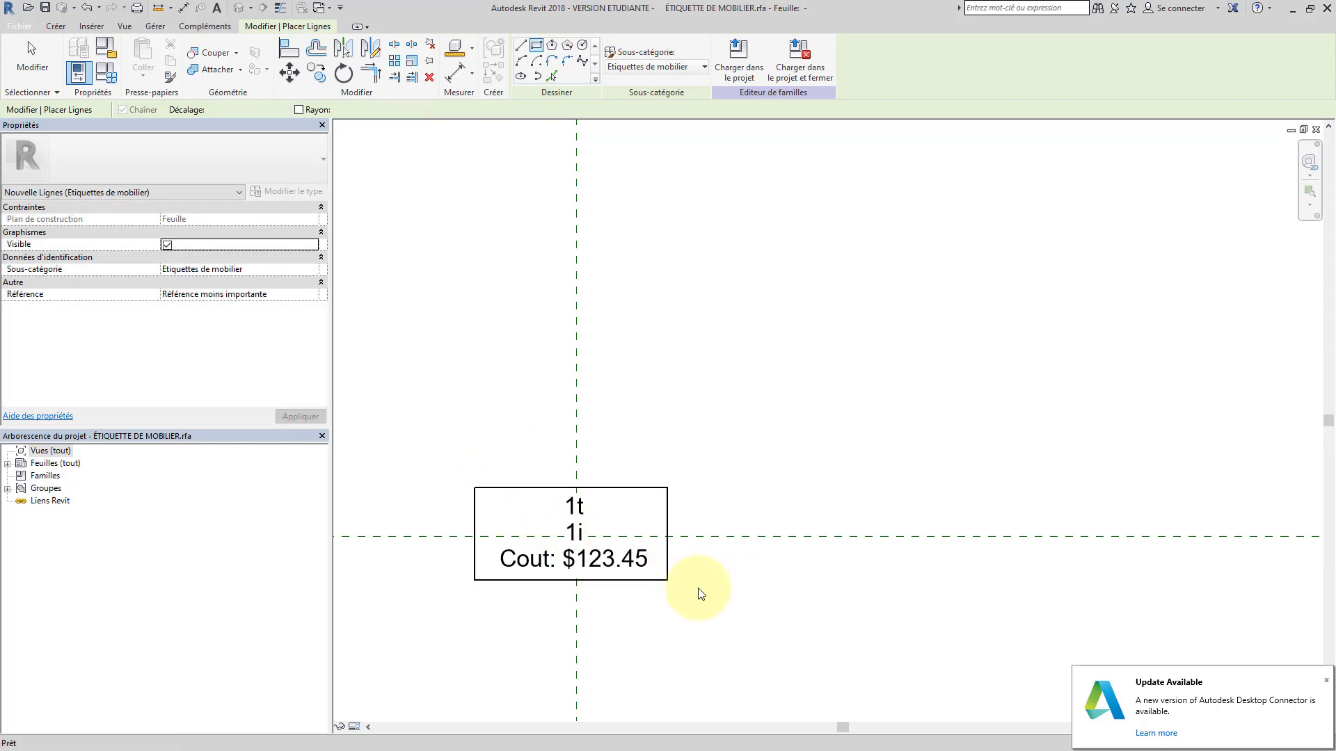
Dimension the rectangle's two vertical sides to the vertical reference plane and apply an equality (EQ) constraint
key(d)
key(i)
click(585, 460)
click(473, 490)
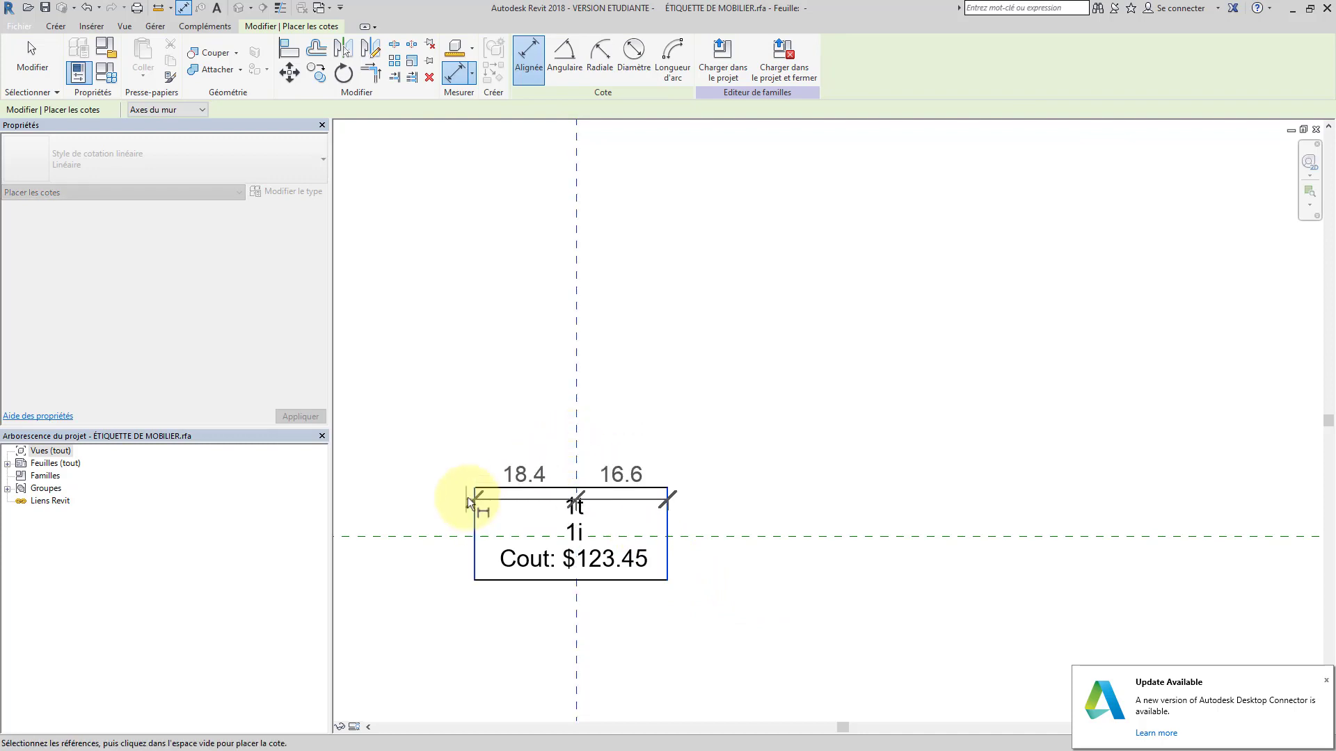
click(449, 451)
click(570, 376)
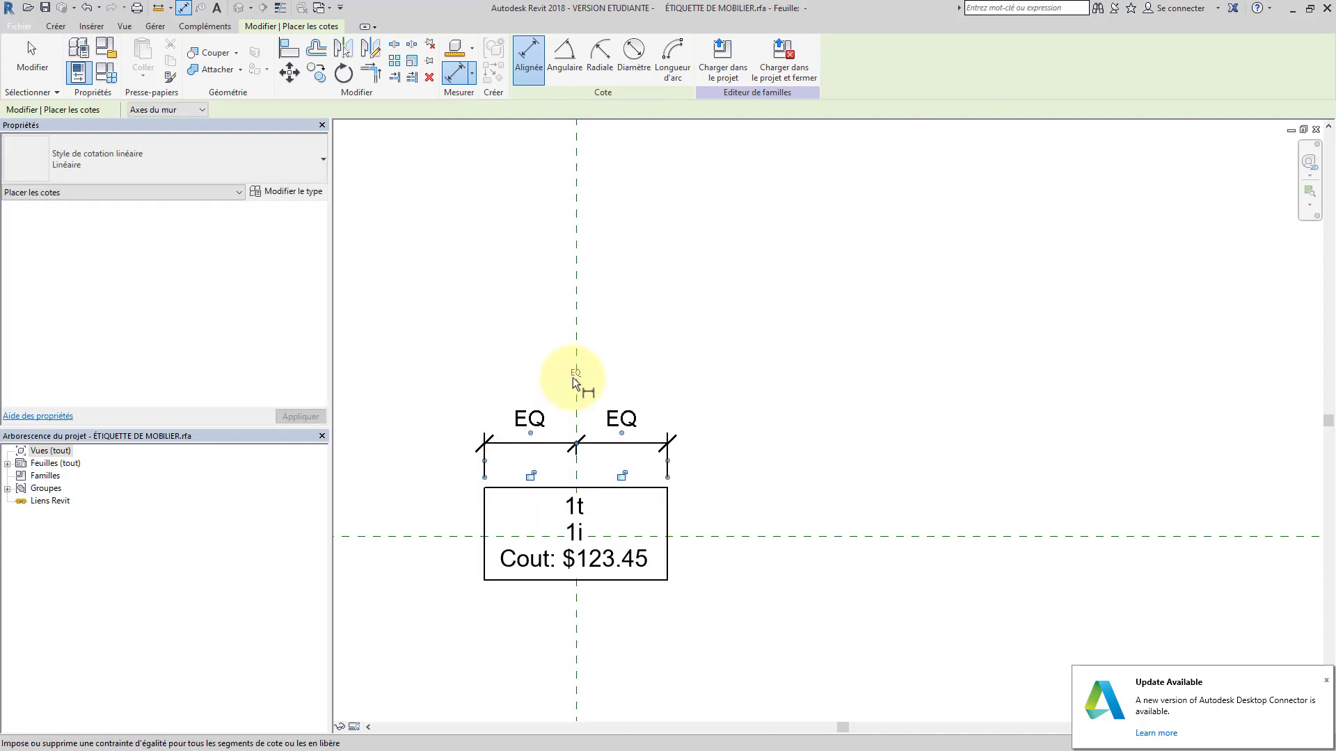
Dimension the rectangle's upper and lower edges to the horizontal reference plane and apply an equality (EQ) constraint
click(702, 532)
click(620, 580)
click(629, 487)
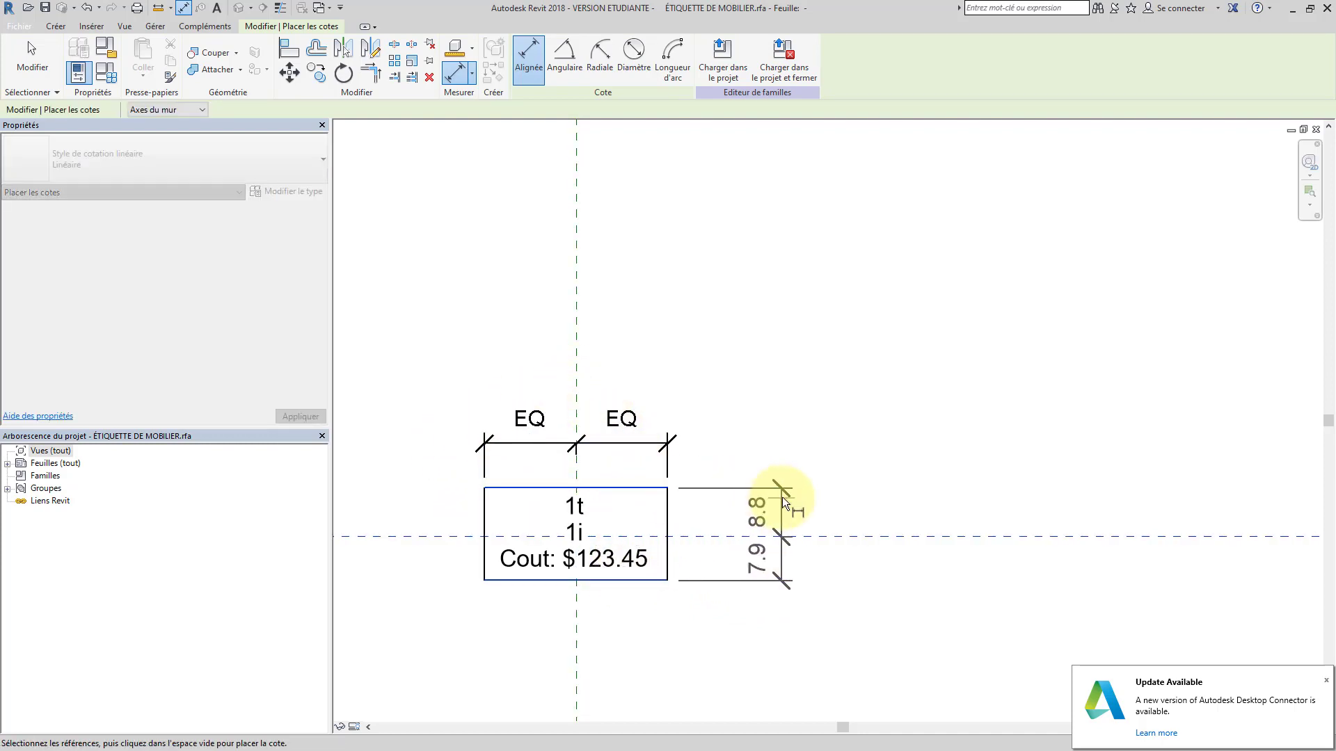
click(782, 496)
click(717, 537)
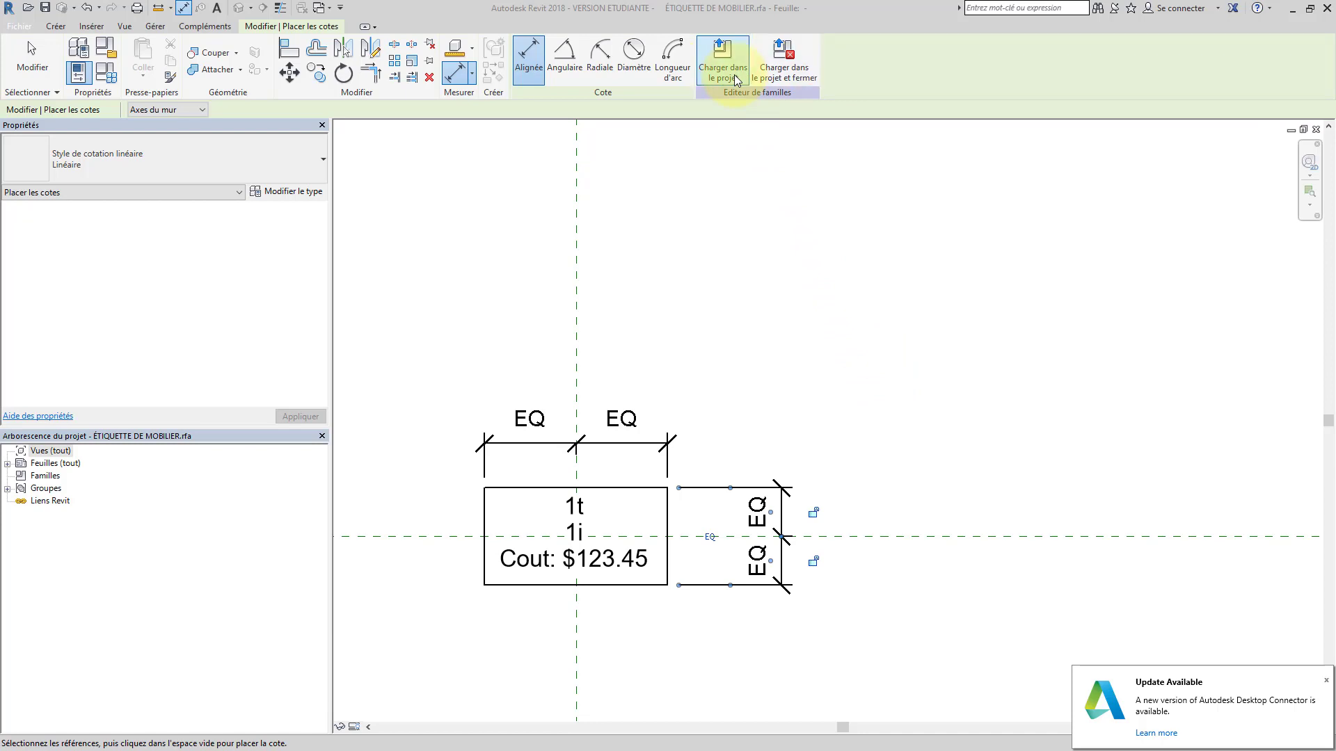
Save and close the family while loading it into the project, and tag the two remaining untagged desks with it
click(791, 70)
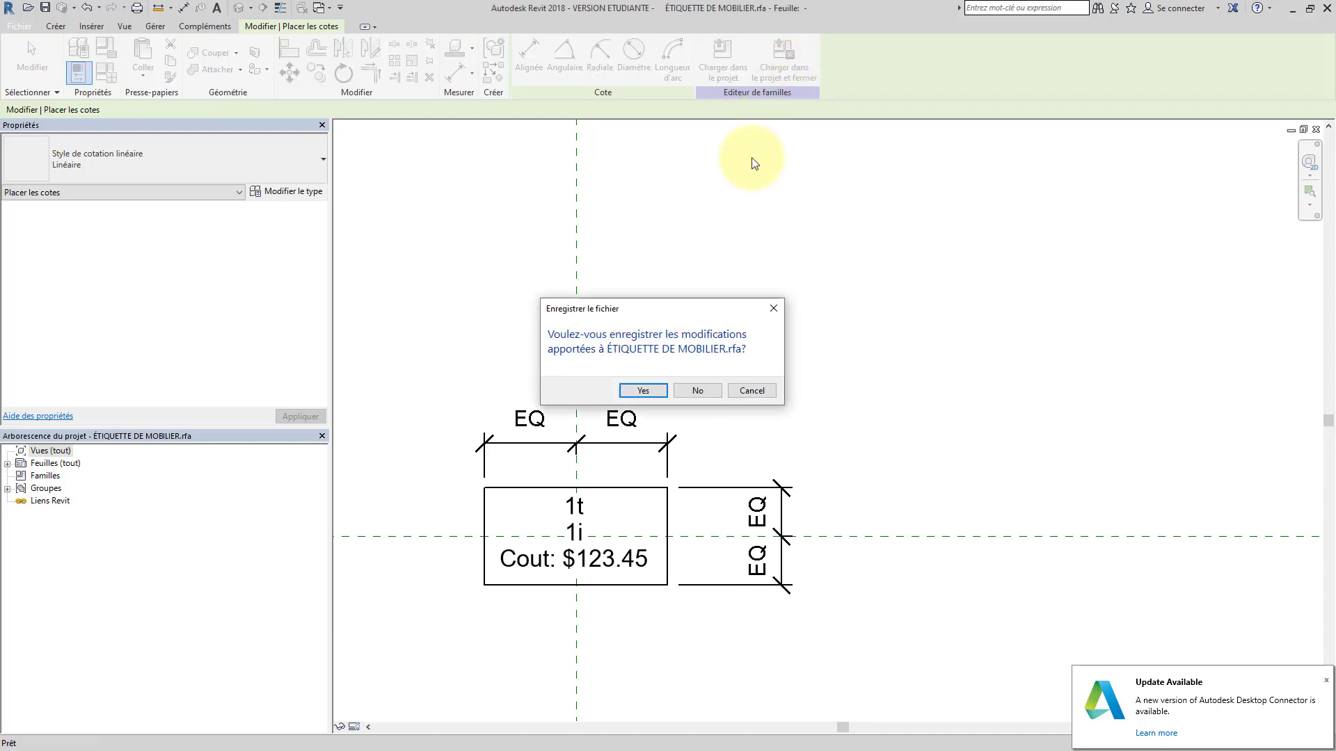
click(637, 390)
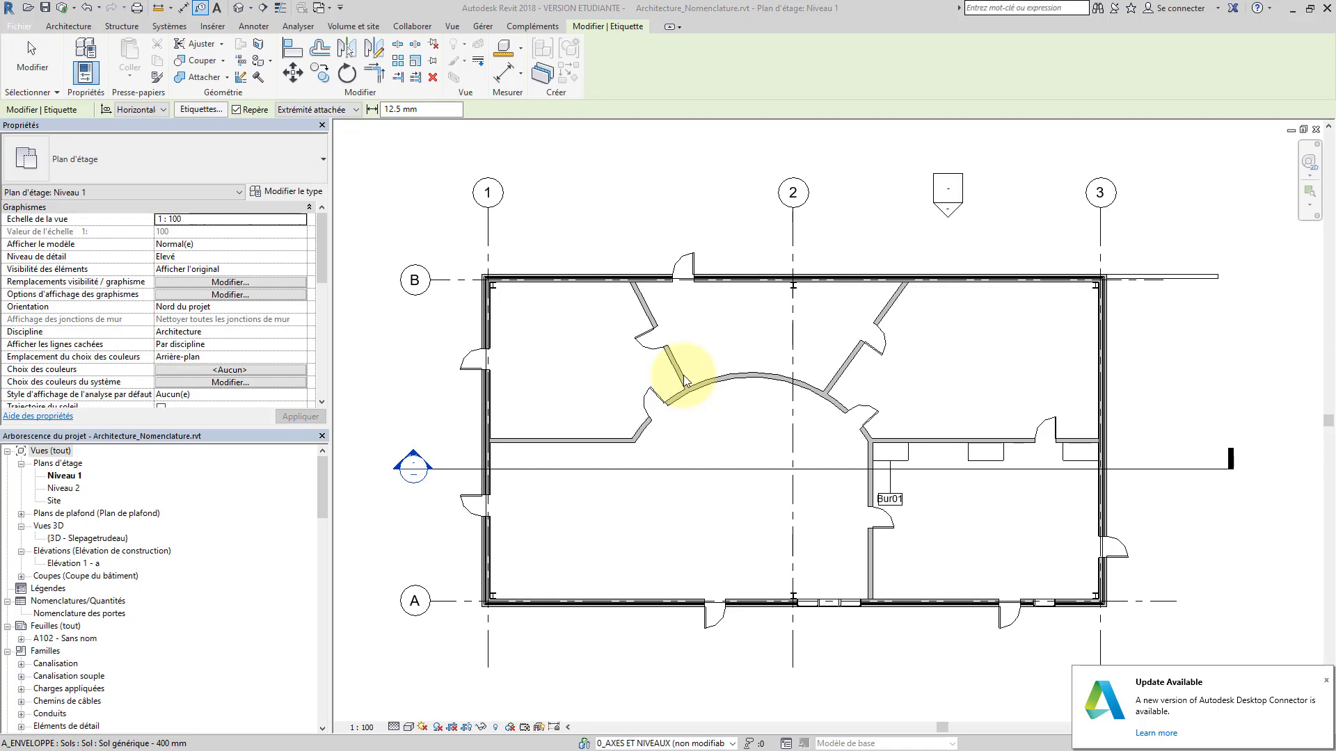
click(984, 458)
click(1085, 456)
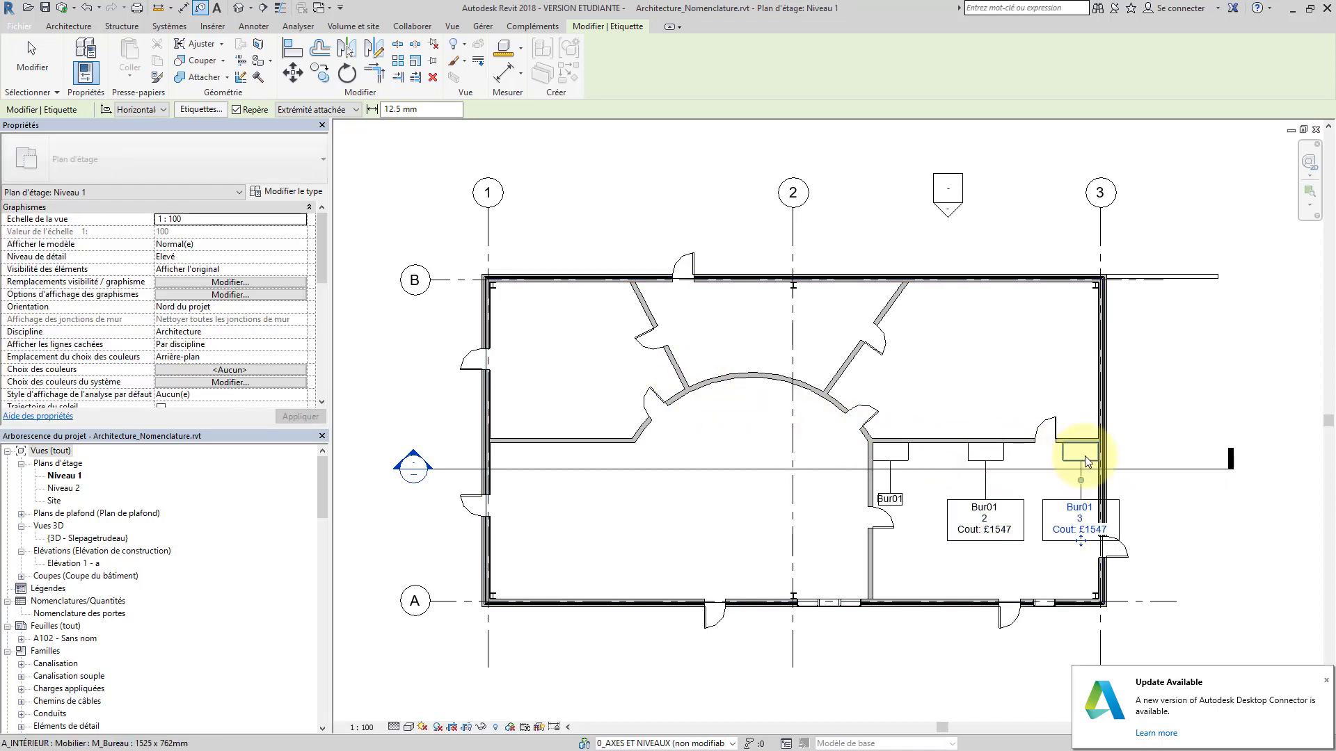
key(Escape)
key(Escape)
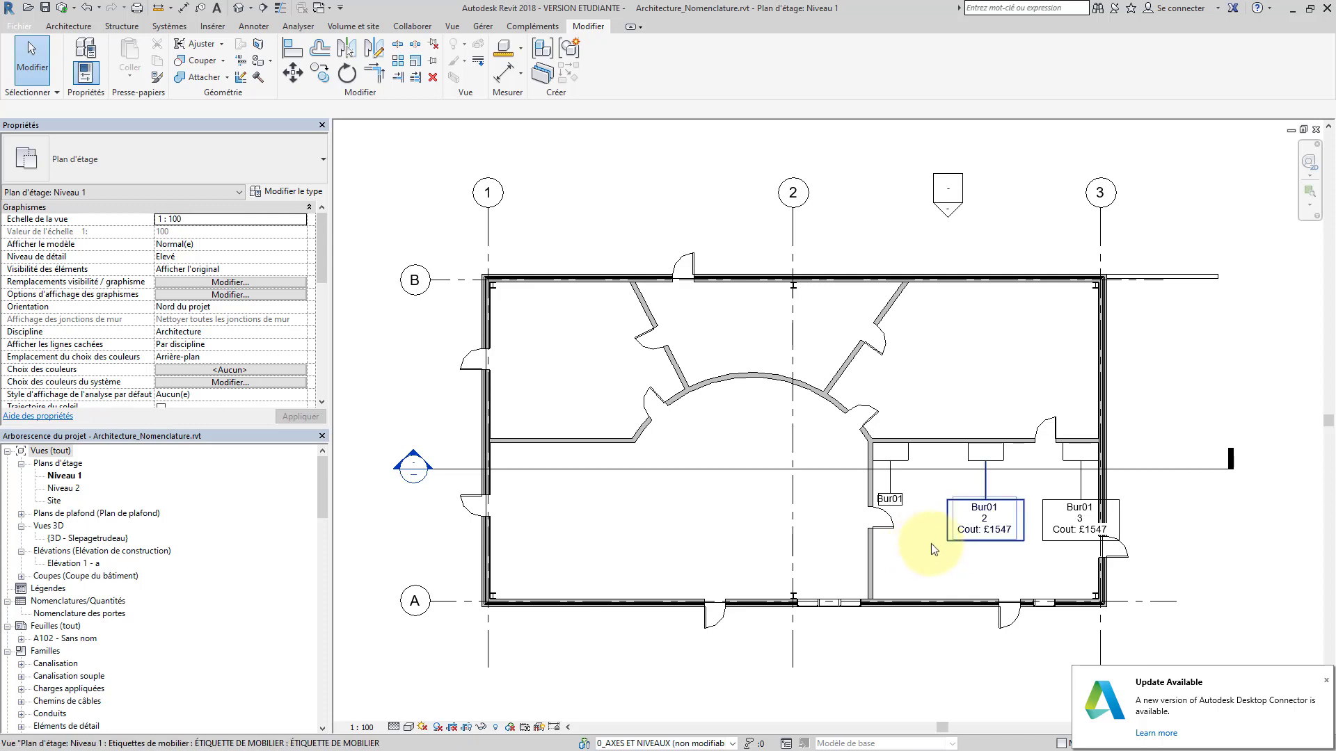
Open the ÉTIQUETTE DE MOBILIER tag family for editing from the middle desk's tag
click(962, 540)
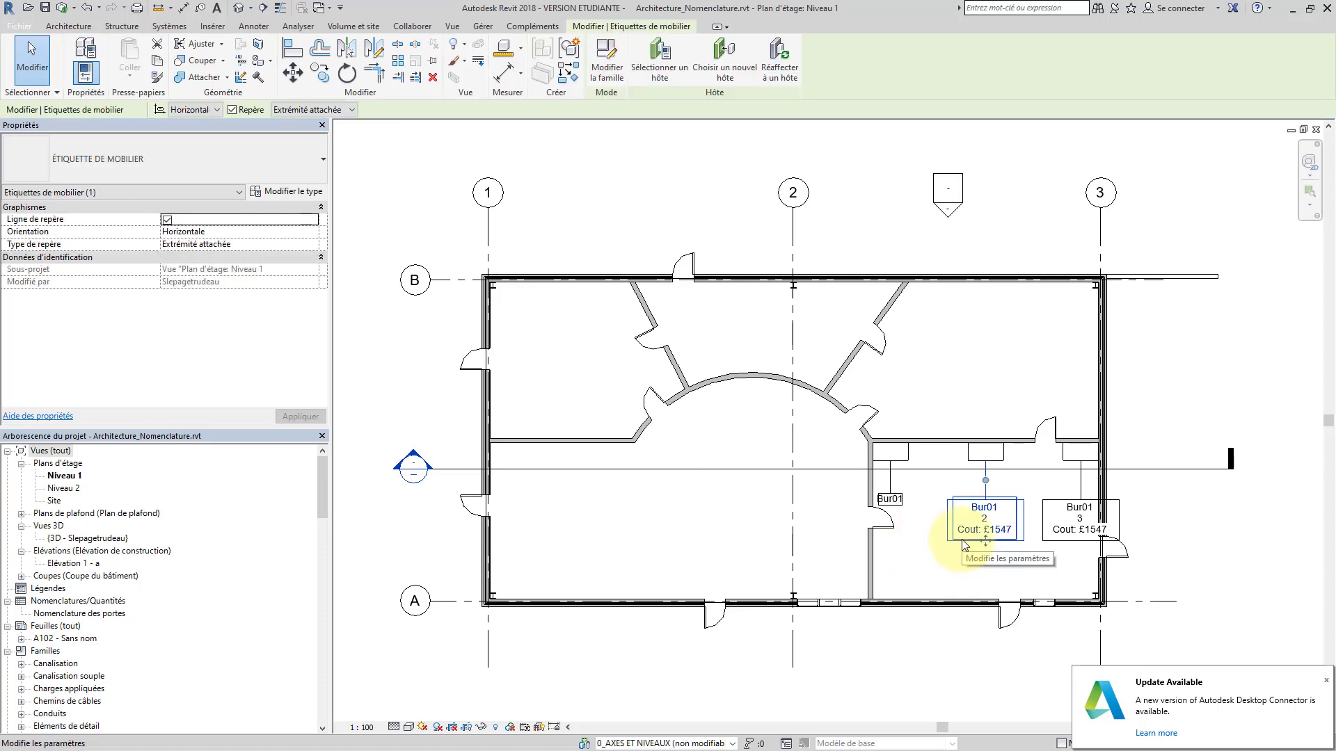
click(613, 68)
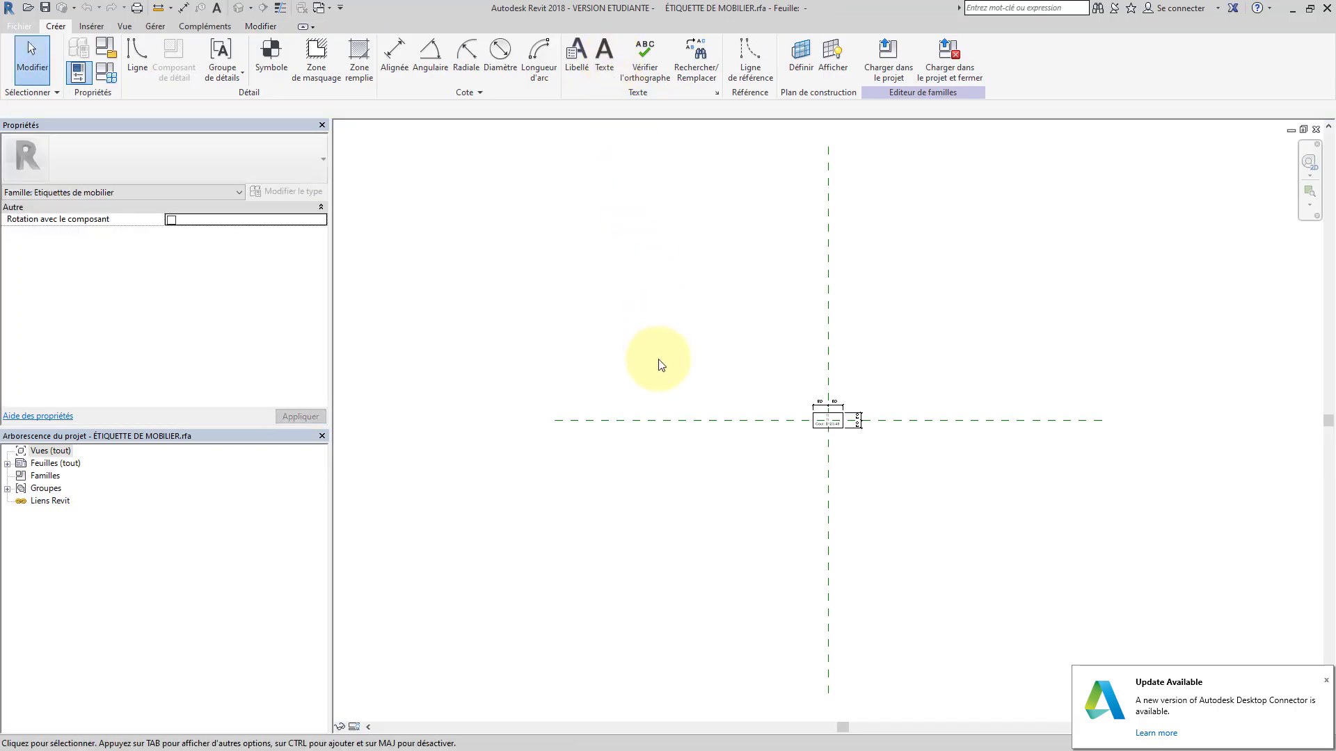
scroll(843, 427, up, 5)
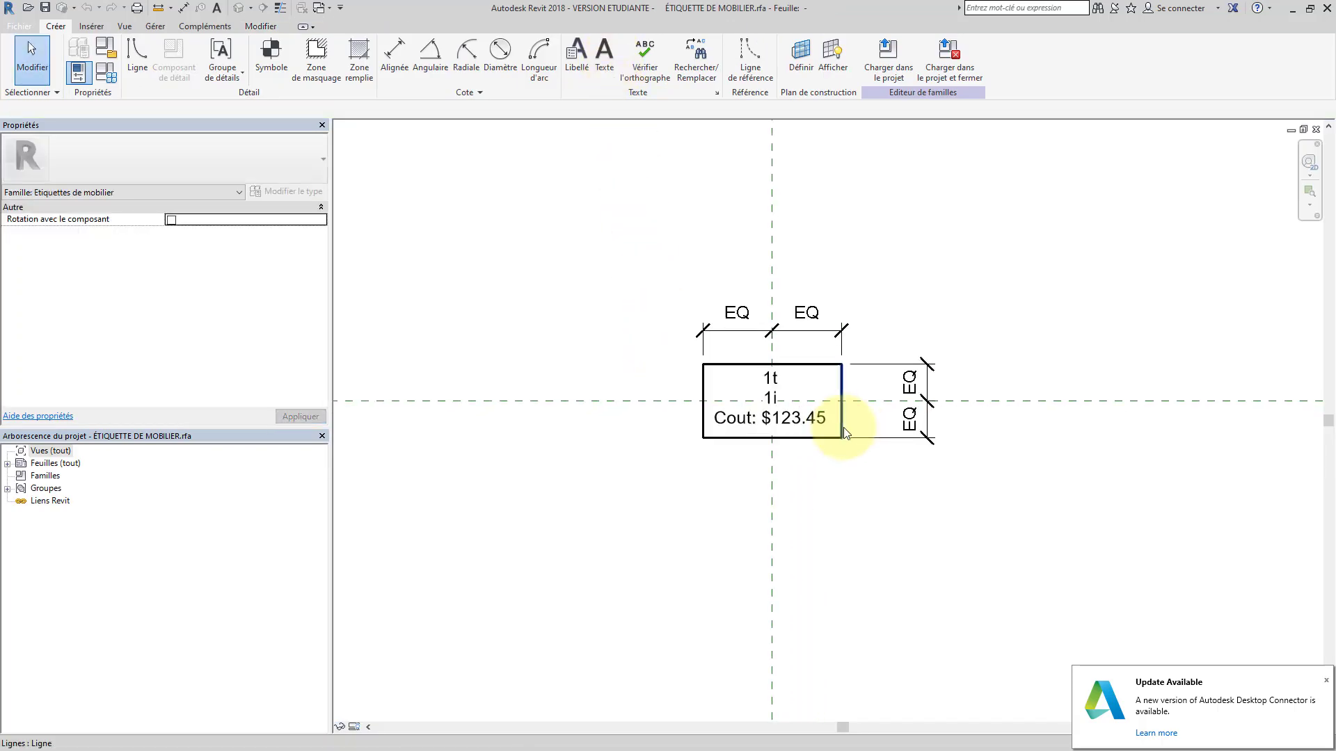
scroll(843, 427, up, 1)
Remove the Coût and Identifiant parameters from the tag's label
click(808, 424)
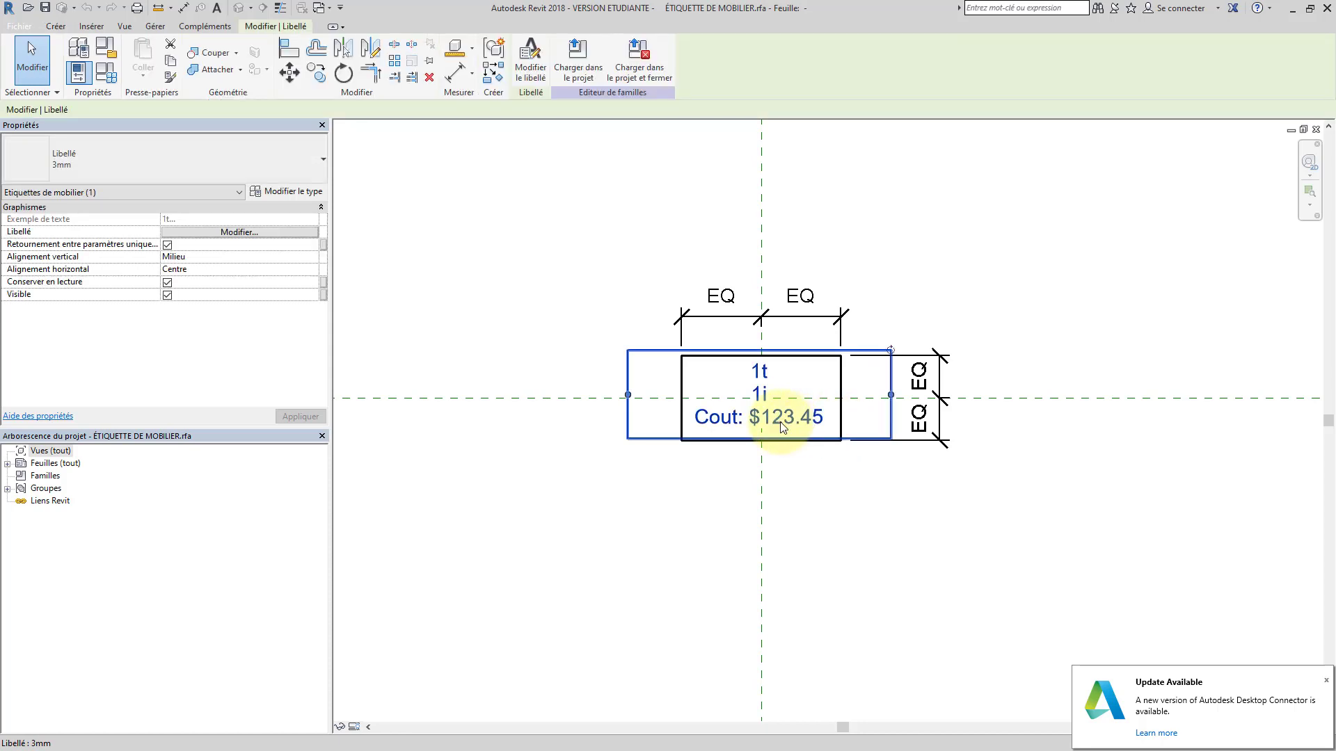
click(533, 76)
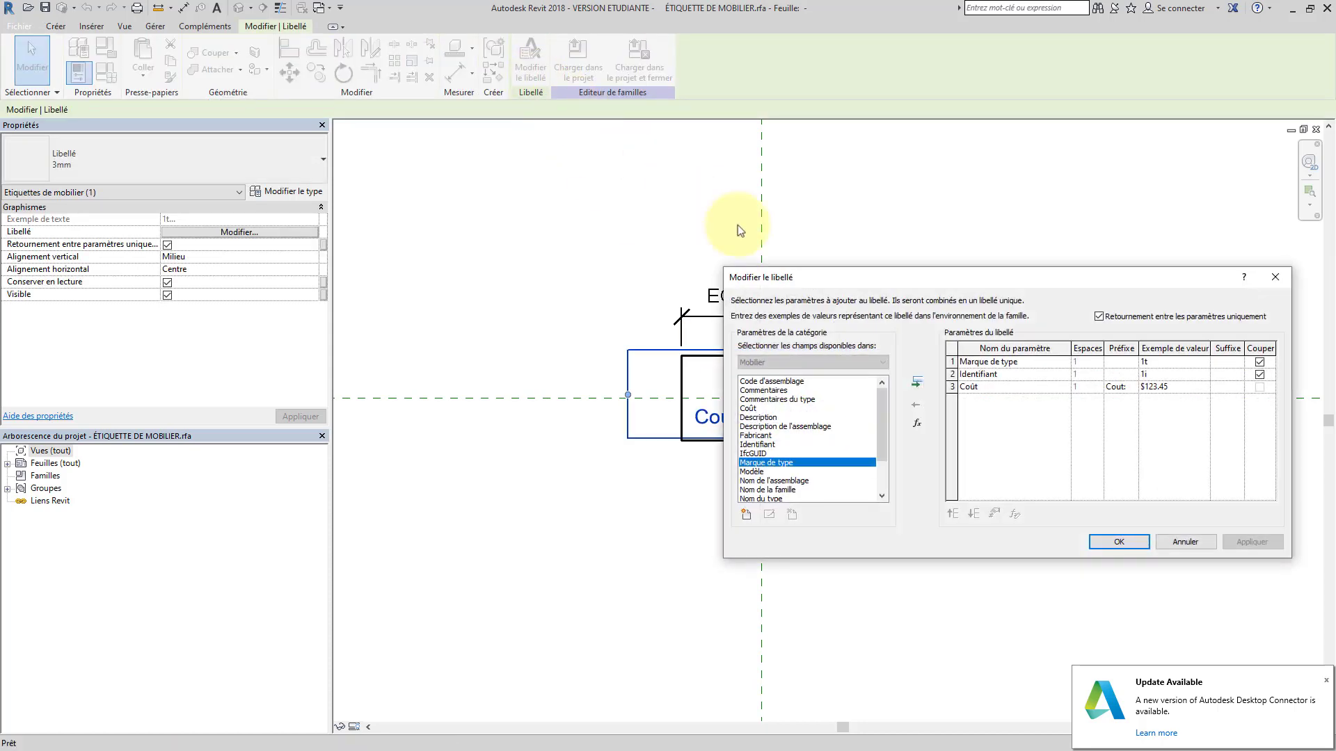
click(974, 387)
click(916, 402)
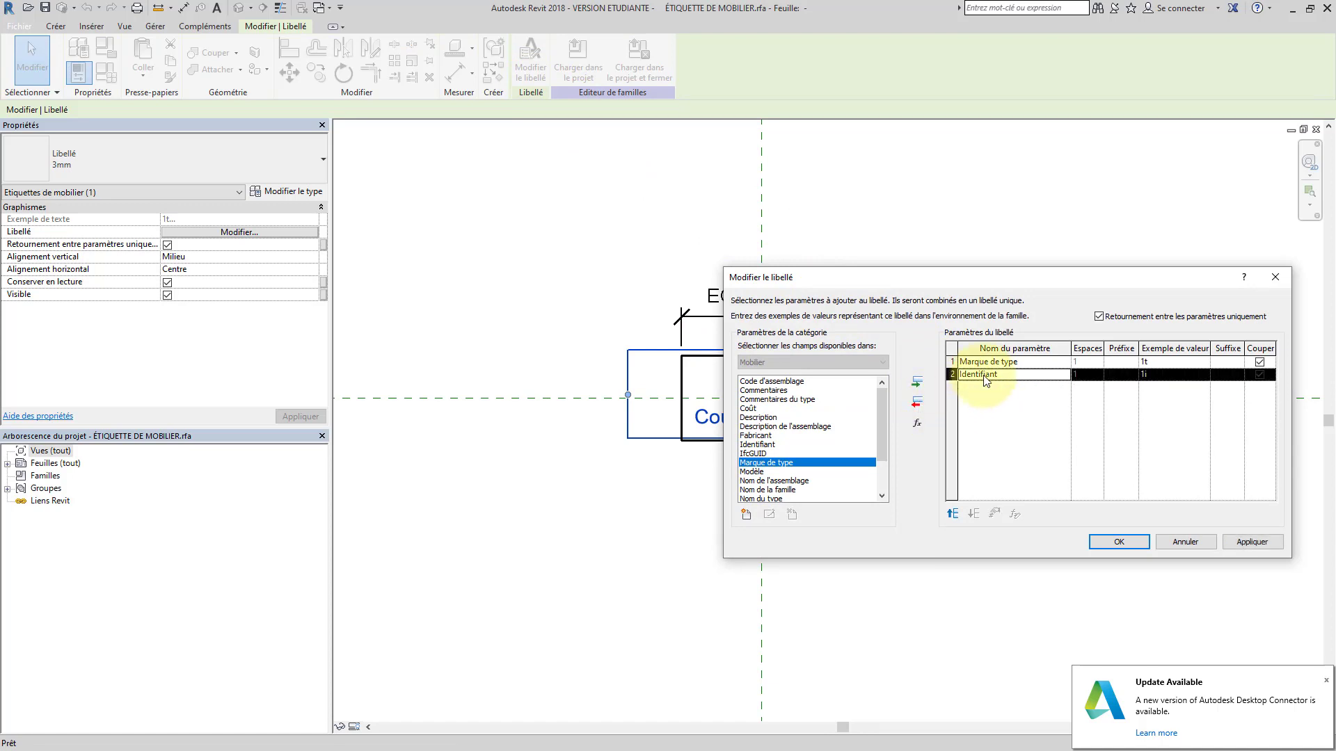
click(916, 402)
click(1121, 542)
click(865, 483)
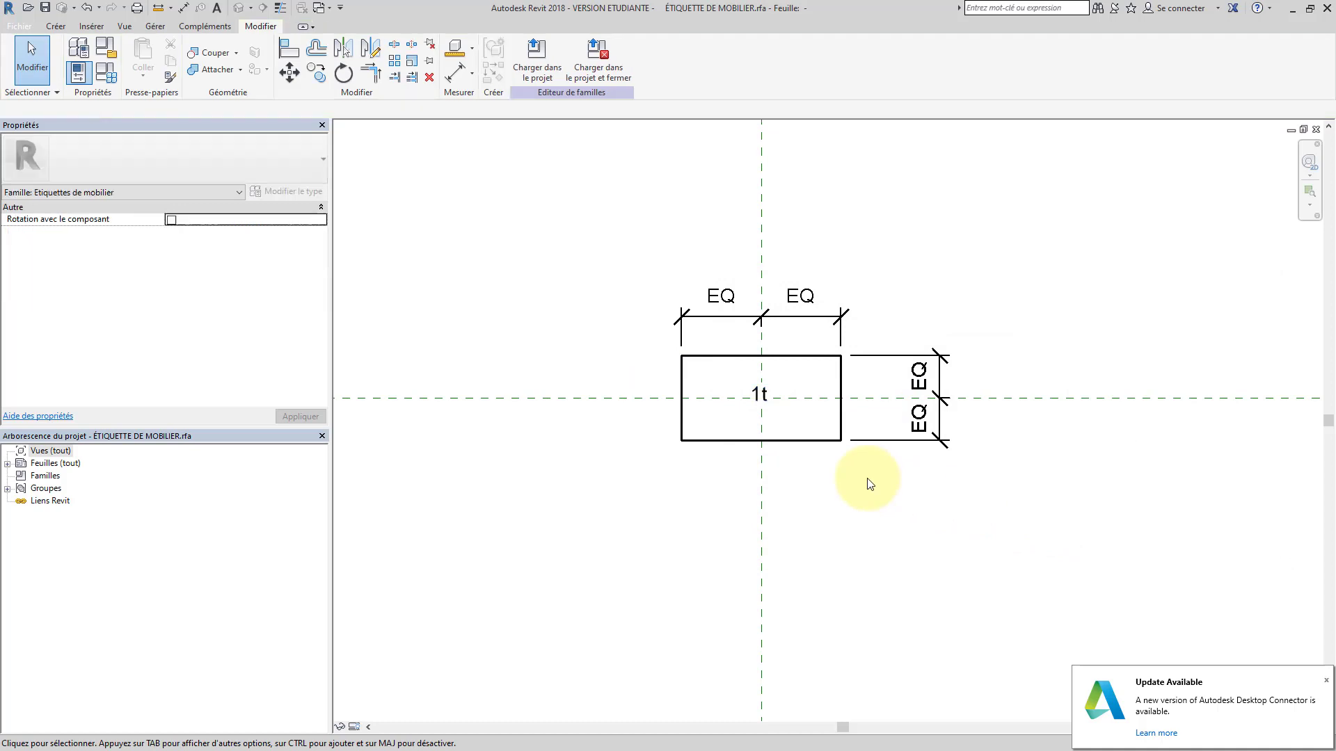
Shrink the rectangle closely around the type mark, about 6.4 mm high, and recentre the label inside it
click(791, 439)
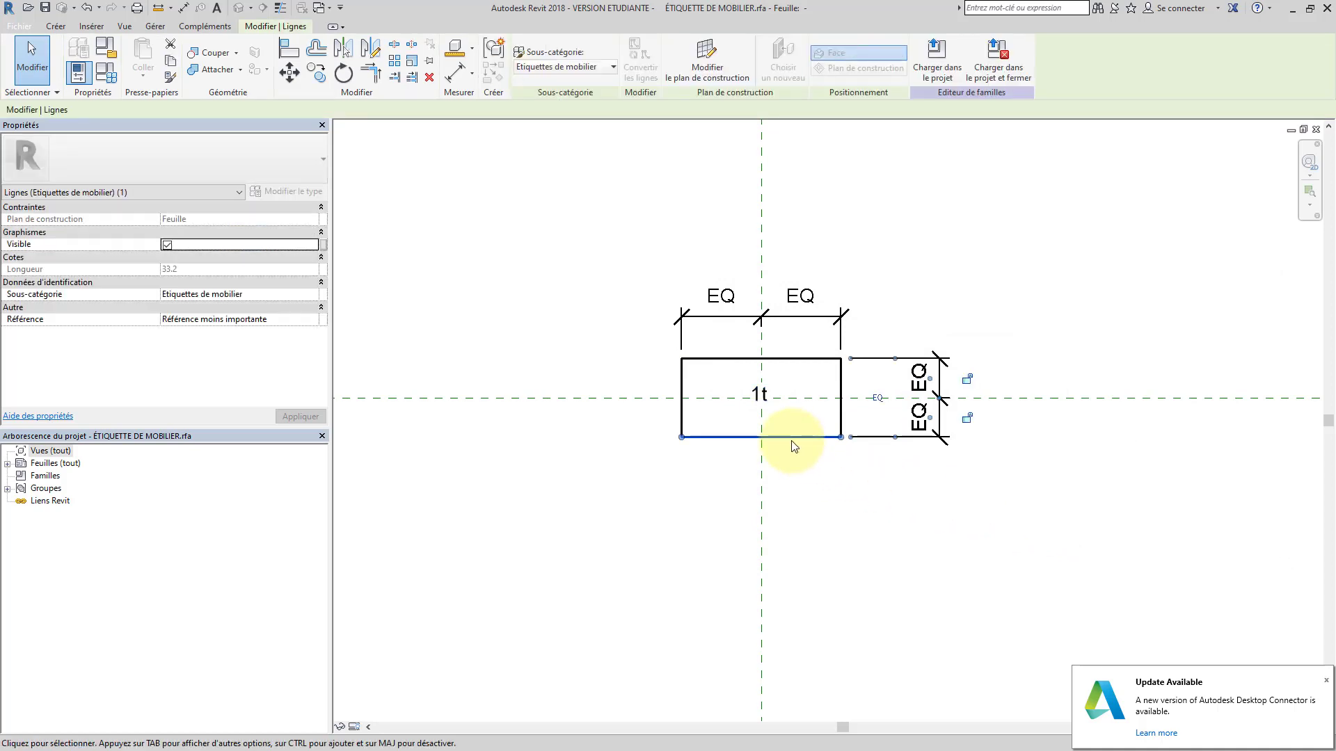
drag(792, 441, 716, 411)
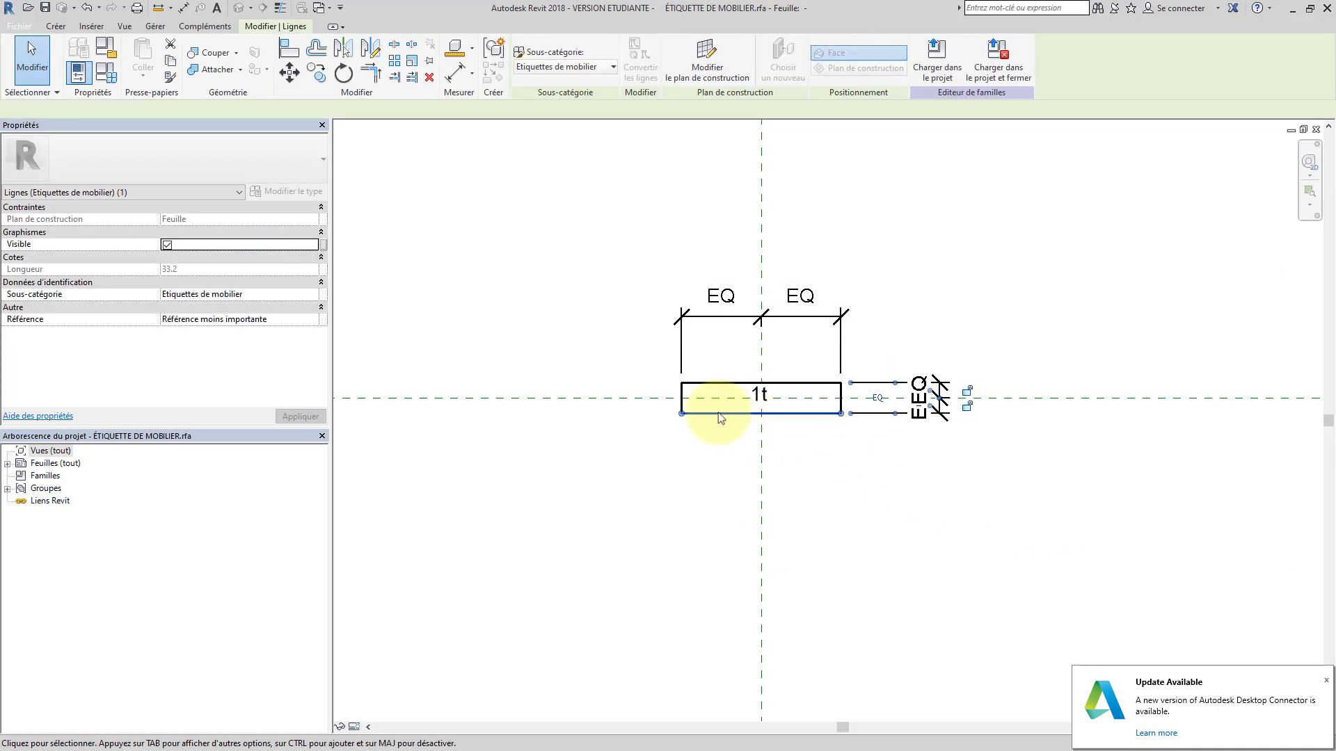
click(685, 399)
key(Right)
key(Right)
key(Right)
key(Right)
key(Right)
key(Right)
key(Right)
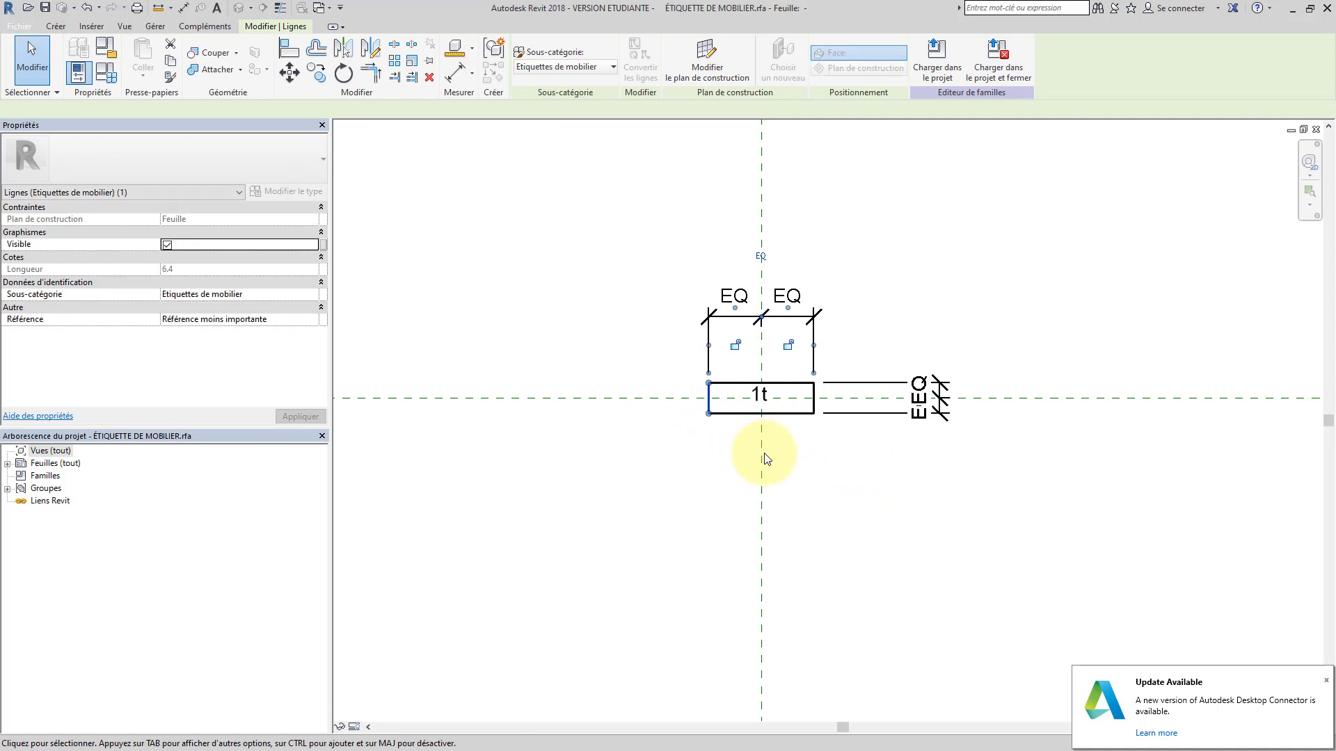
key(Right)
key(Right)
key(Right)
key(Right)
key(Right)
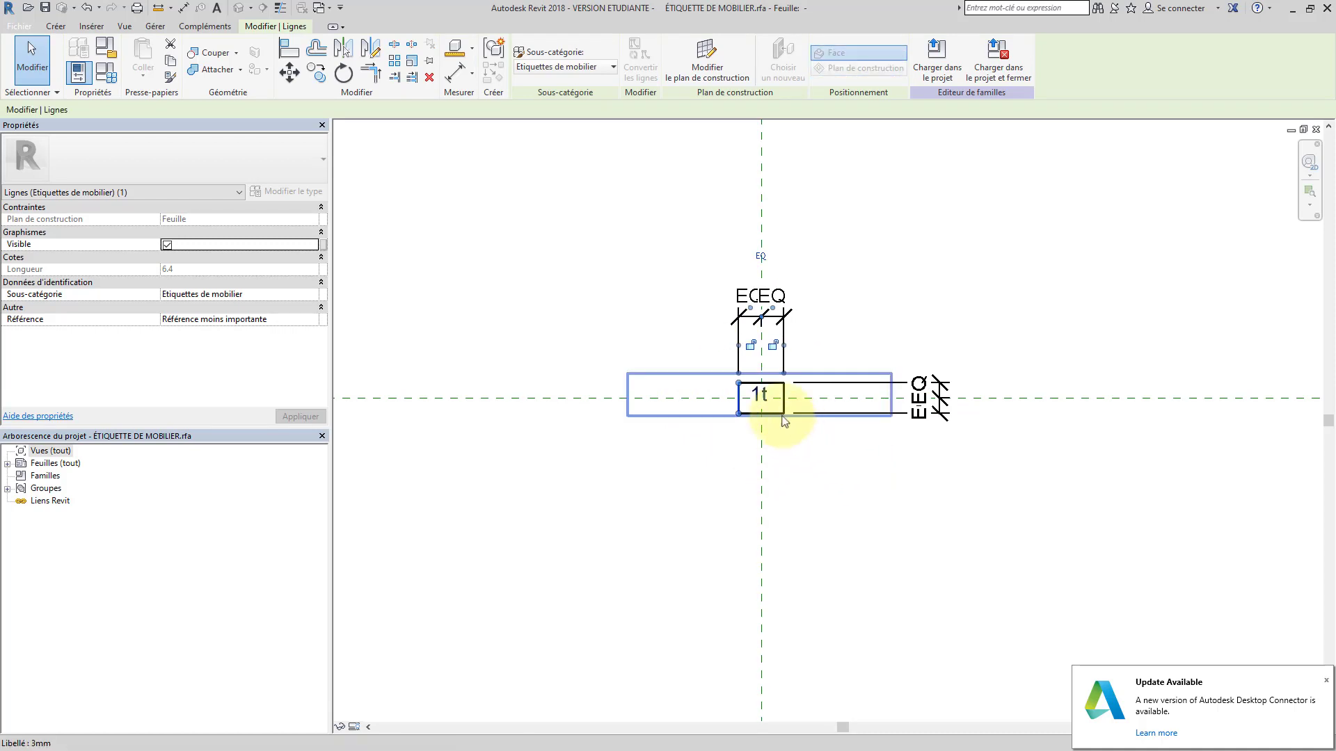
click(781, 411)
click(854, 491)
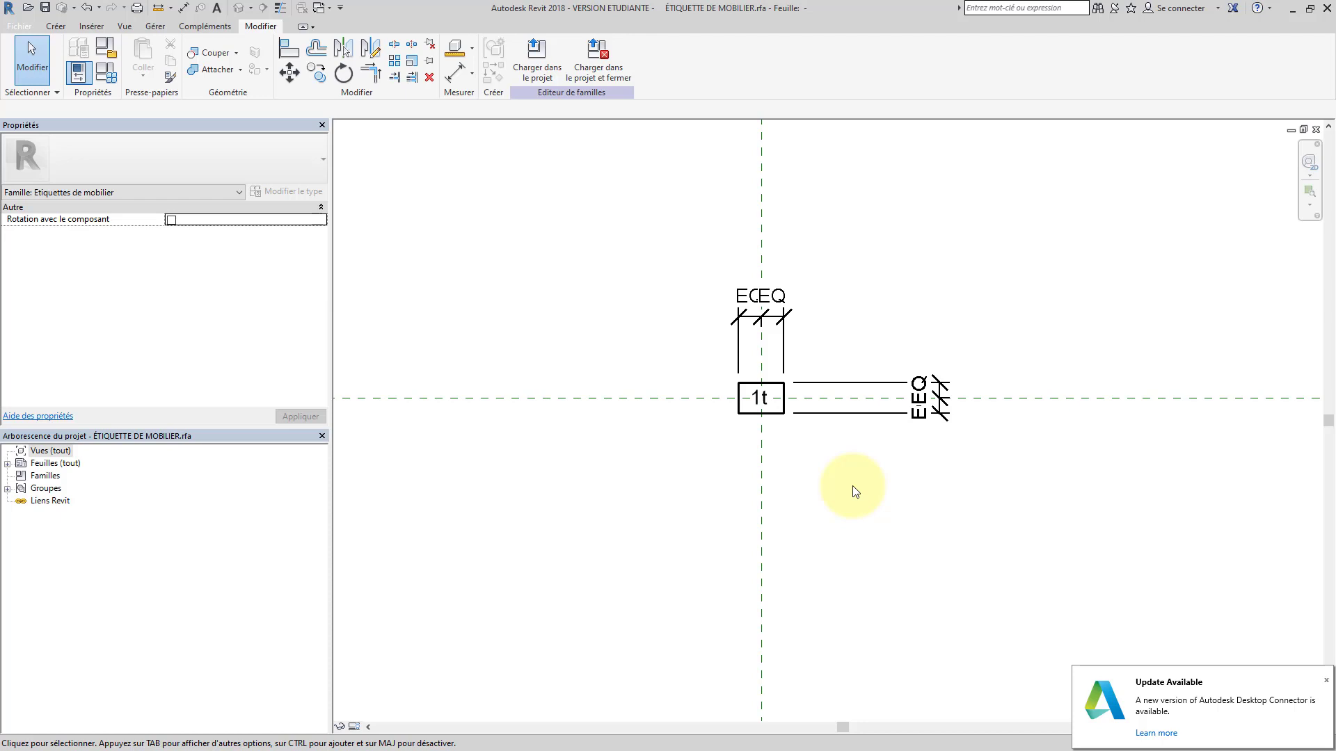
Save the family over the existing file and load it into the project, replacing the existing version and its parameter values
click(607, 73)
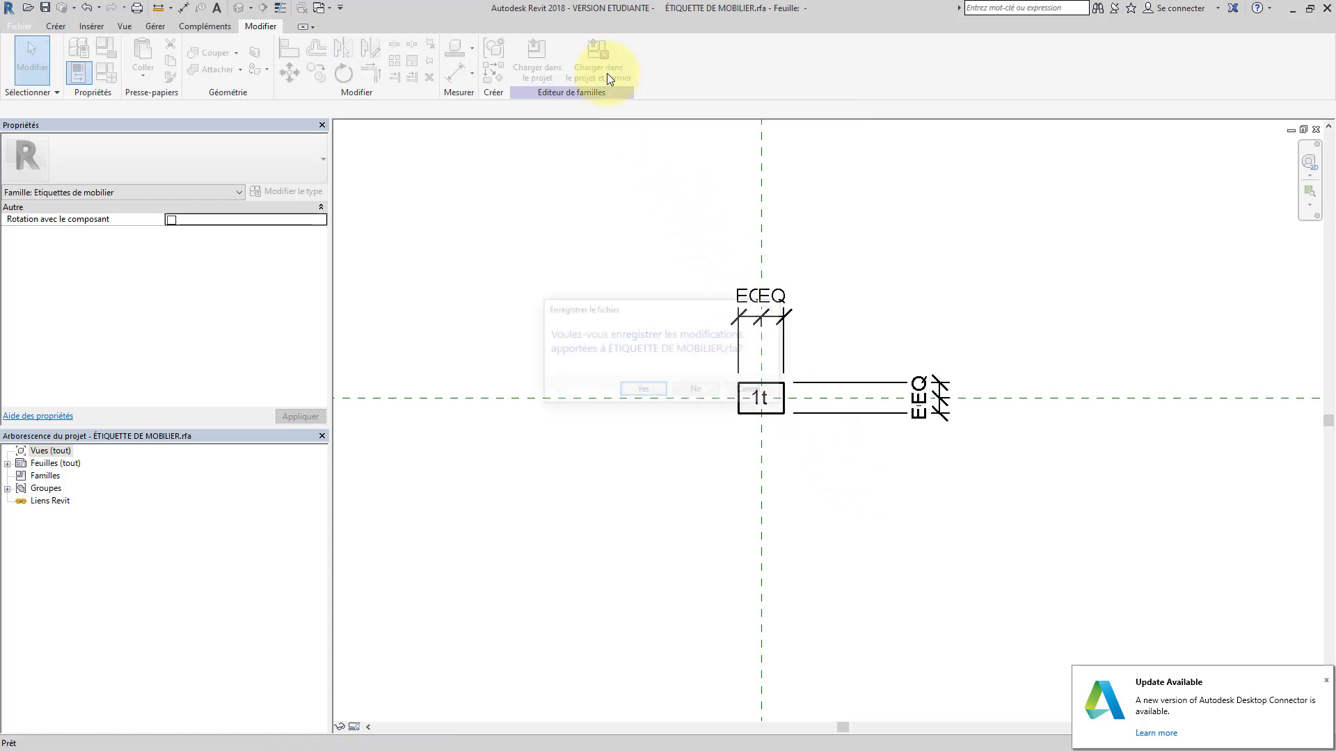
click(646, 389)
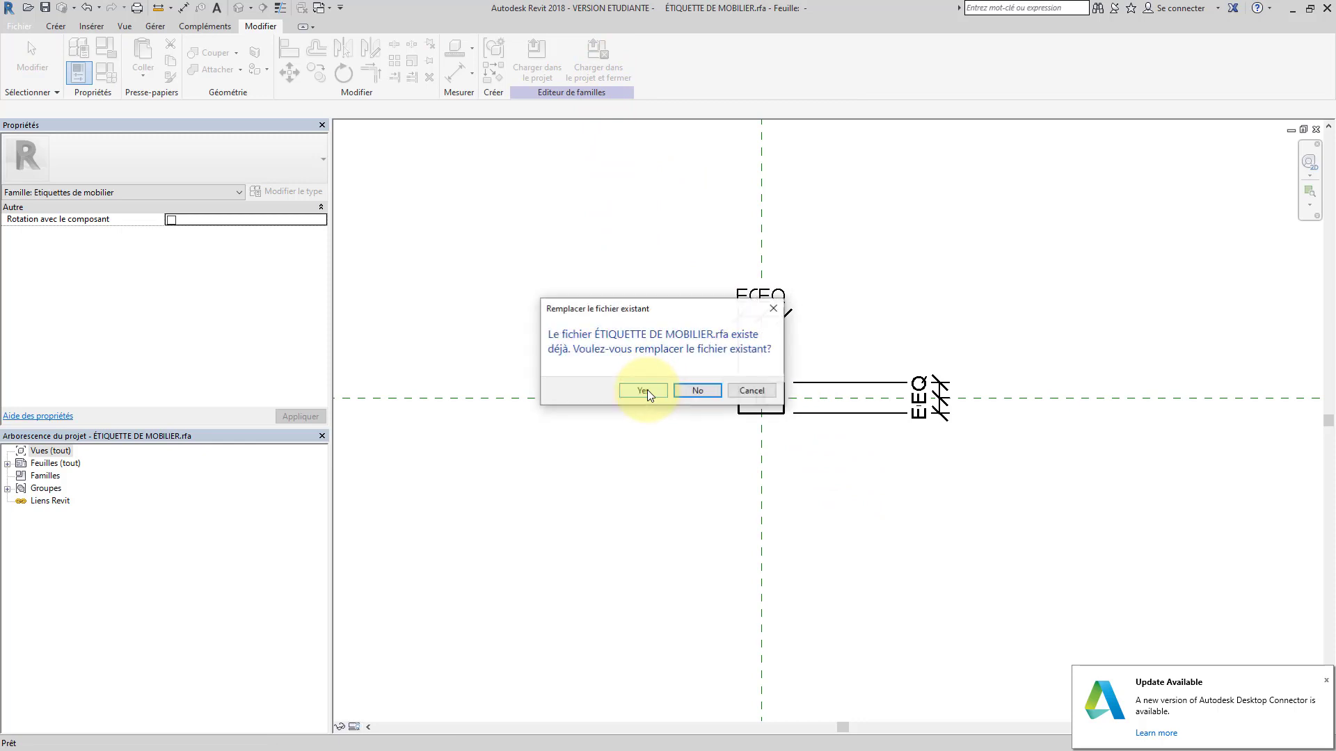
click(647, 390)
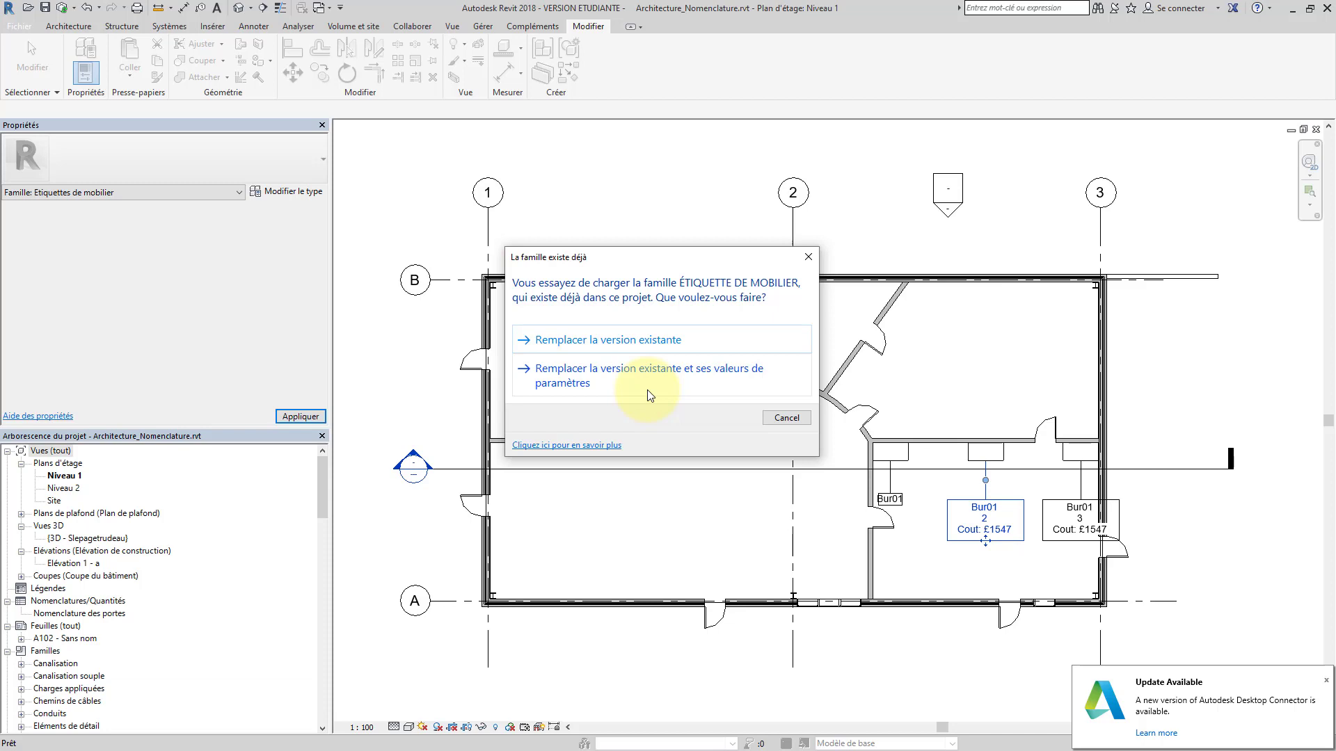
click(648, 376)
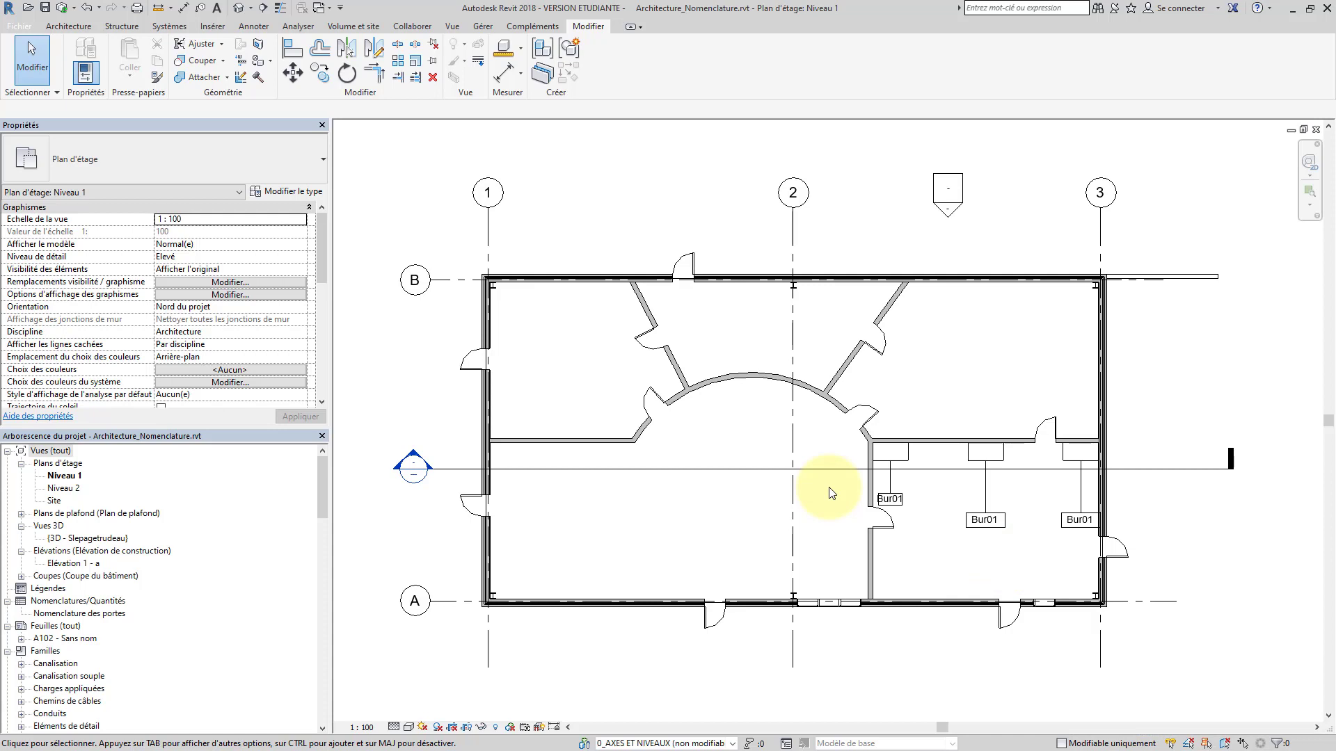
Examine which tag types are available for the middle desk's tag
click(977, 519)
click(305, 170)
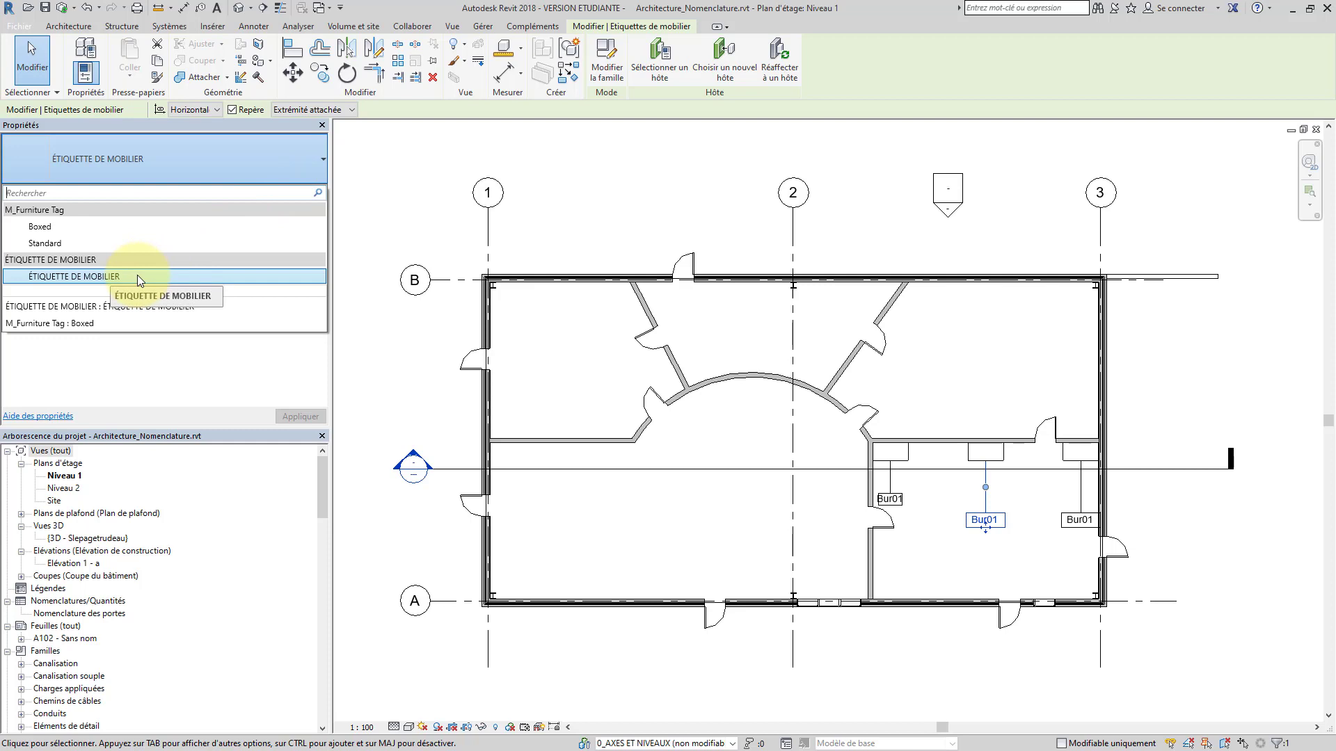
click(396, 285)
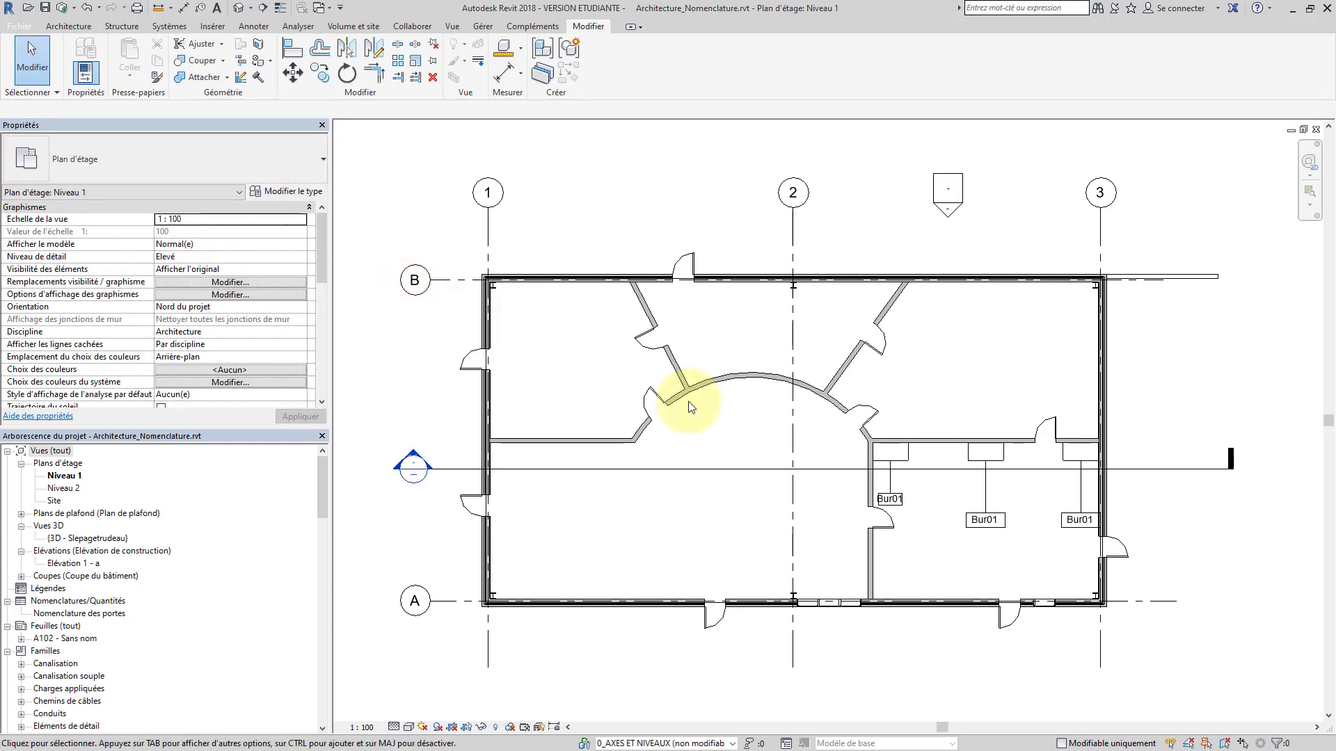
Reopen the middle desk's tag family for editing and place a separate label with the Coût parameter below the rectangle
click(985, 520)
click(606, 63)
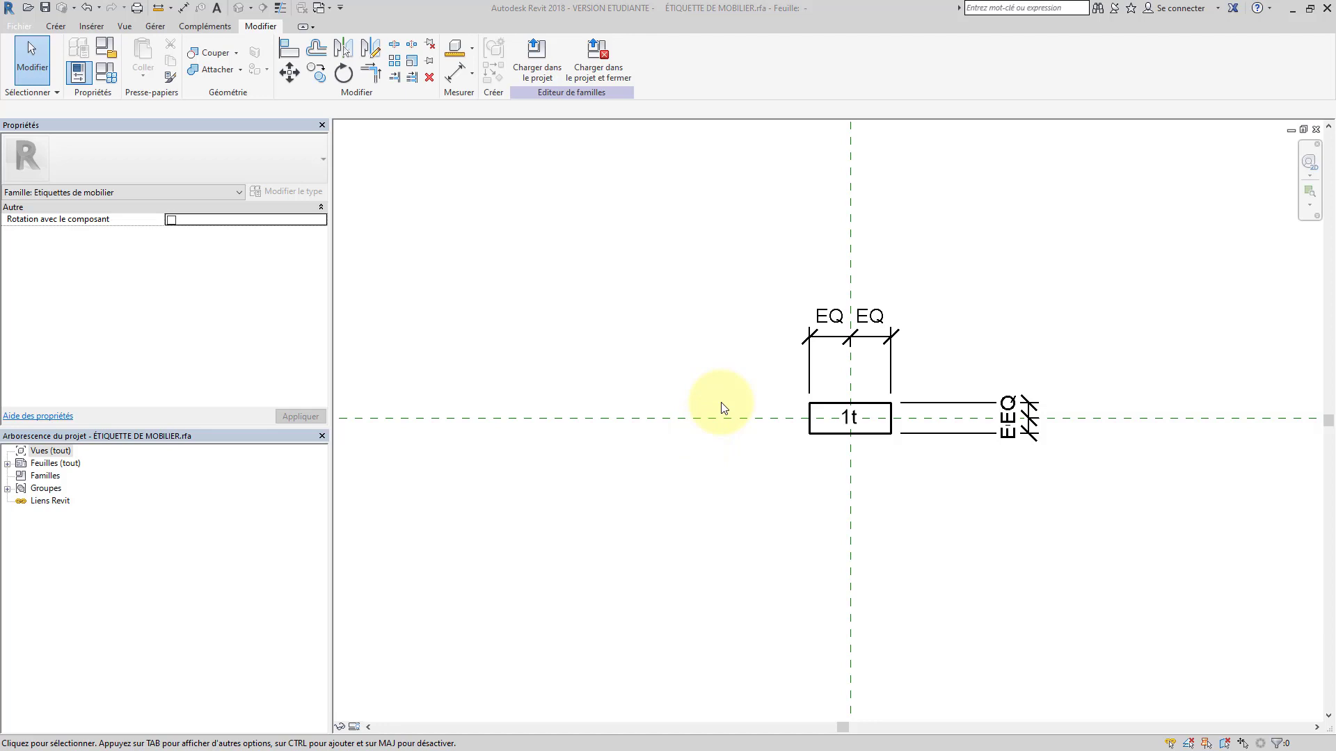
click(56, 26)
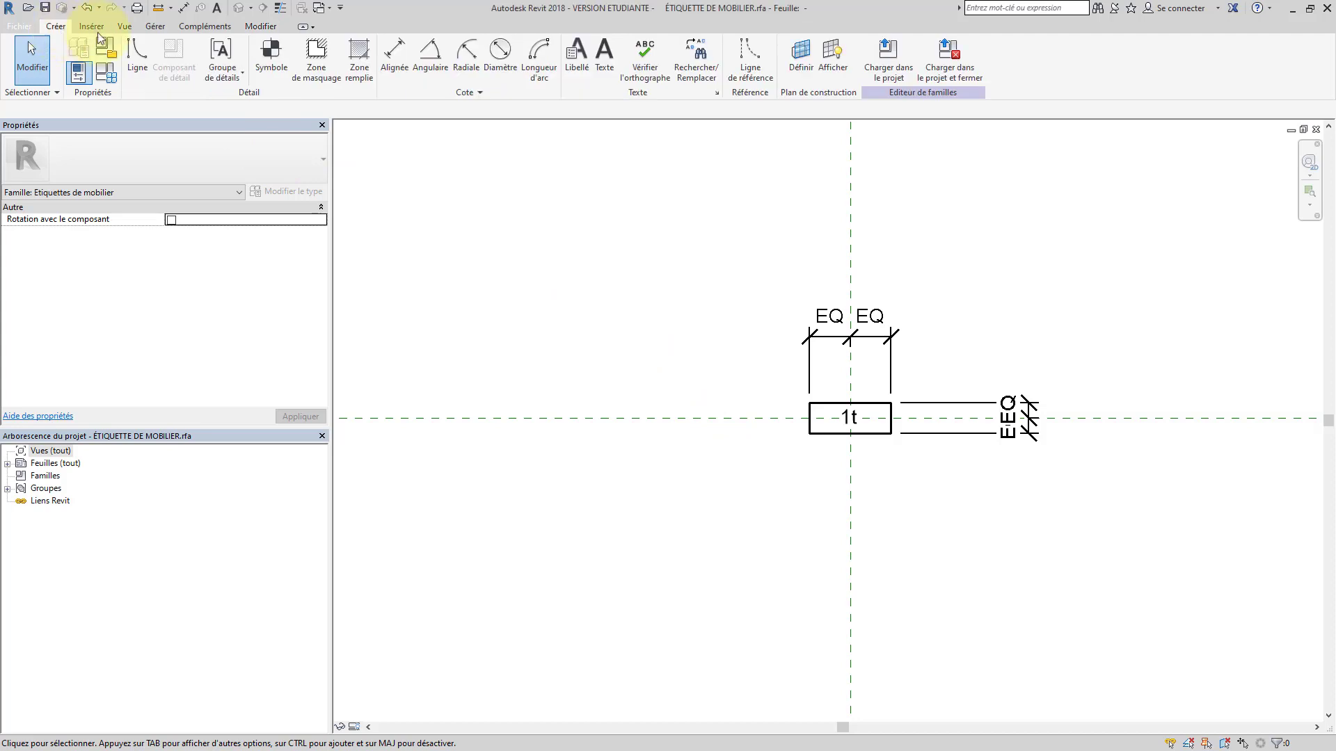
click(575, 70)
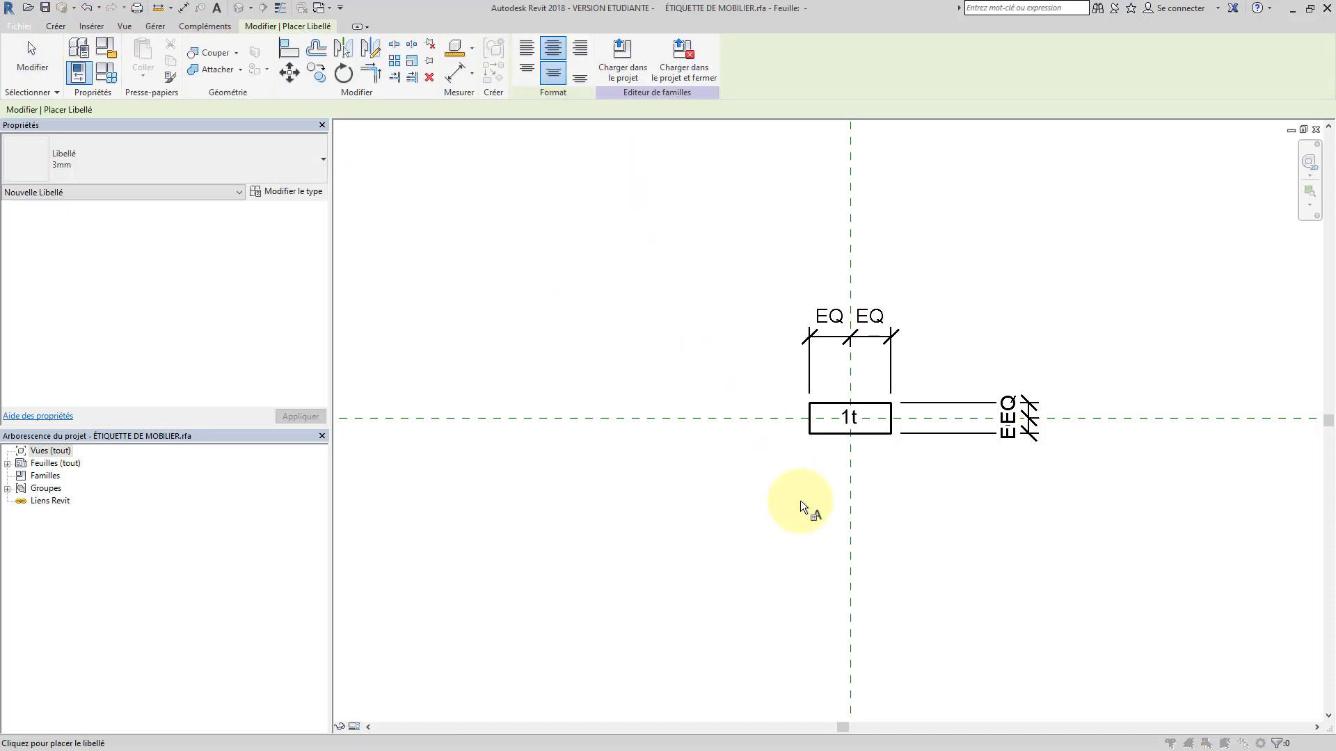
click(800, 500)
click(765, 409)
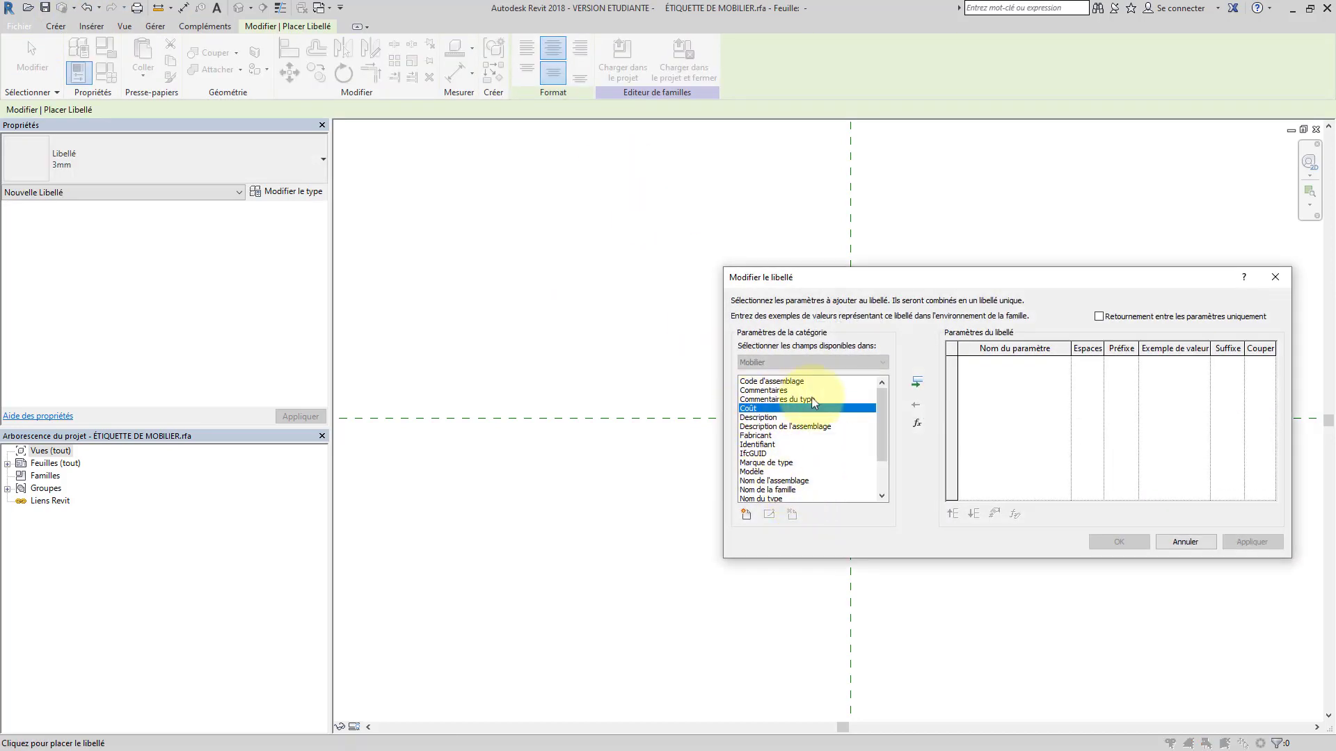
click(917, 383)
click(1112, 541)
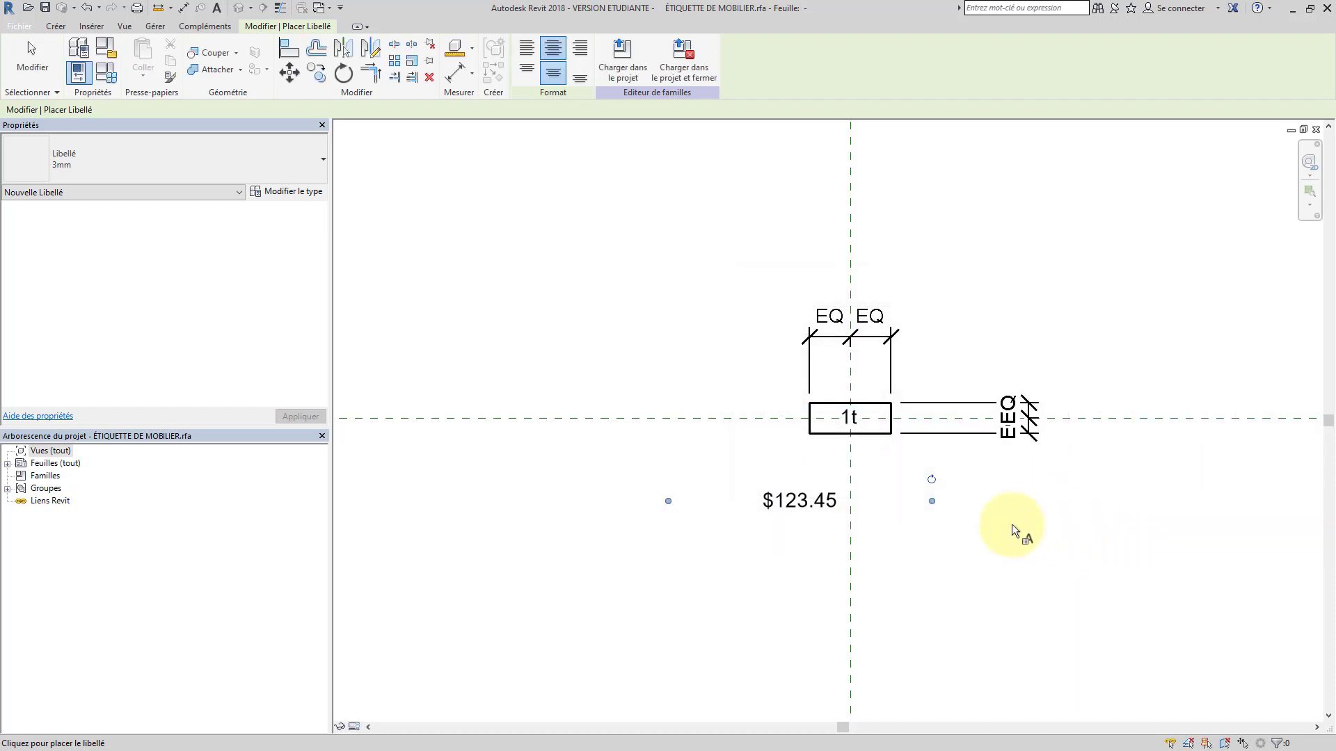
Finish label placement and move the cost label up so it sits centred directly beneath the type mark rectangle
key(Escape)
click(798, 501)
drag(771, 501, 821, 463)
click(671, 541)
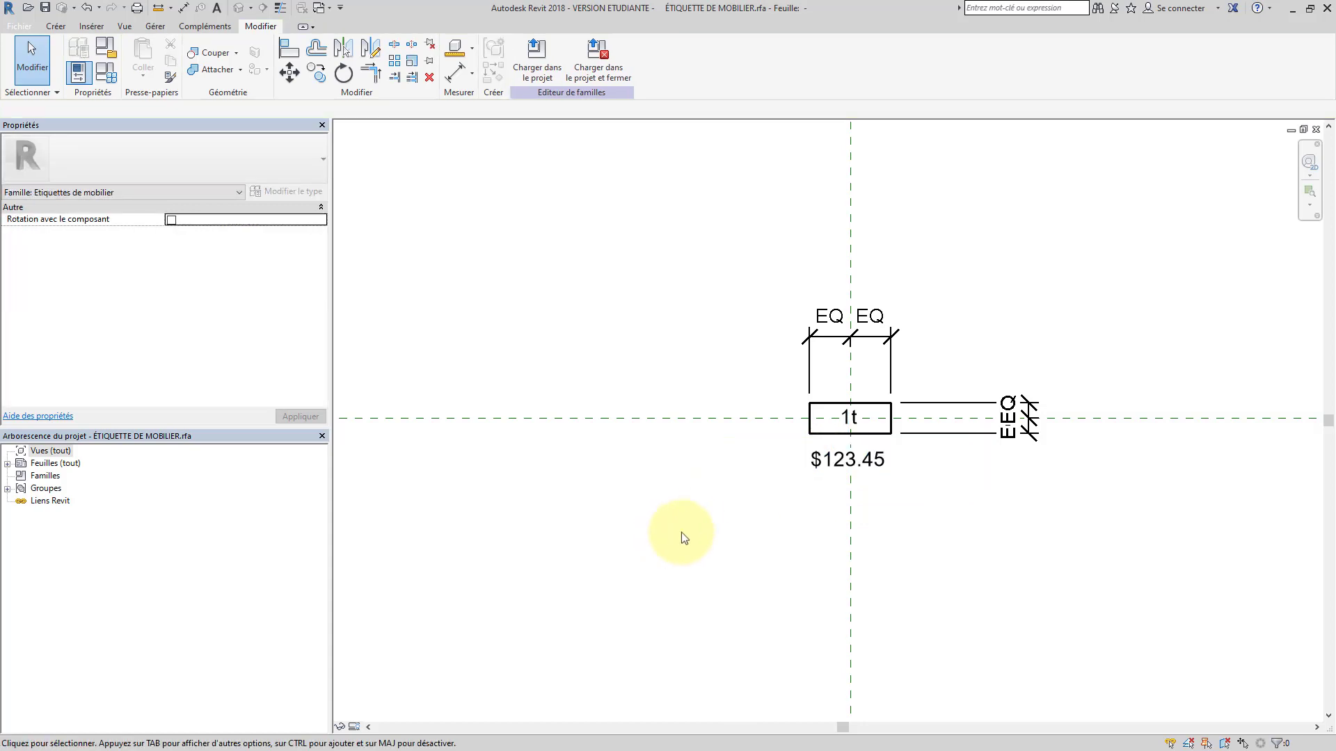
Create a family type named "Marque de type" in the tag family
click(826, 457)
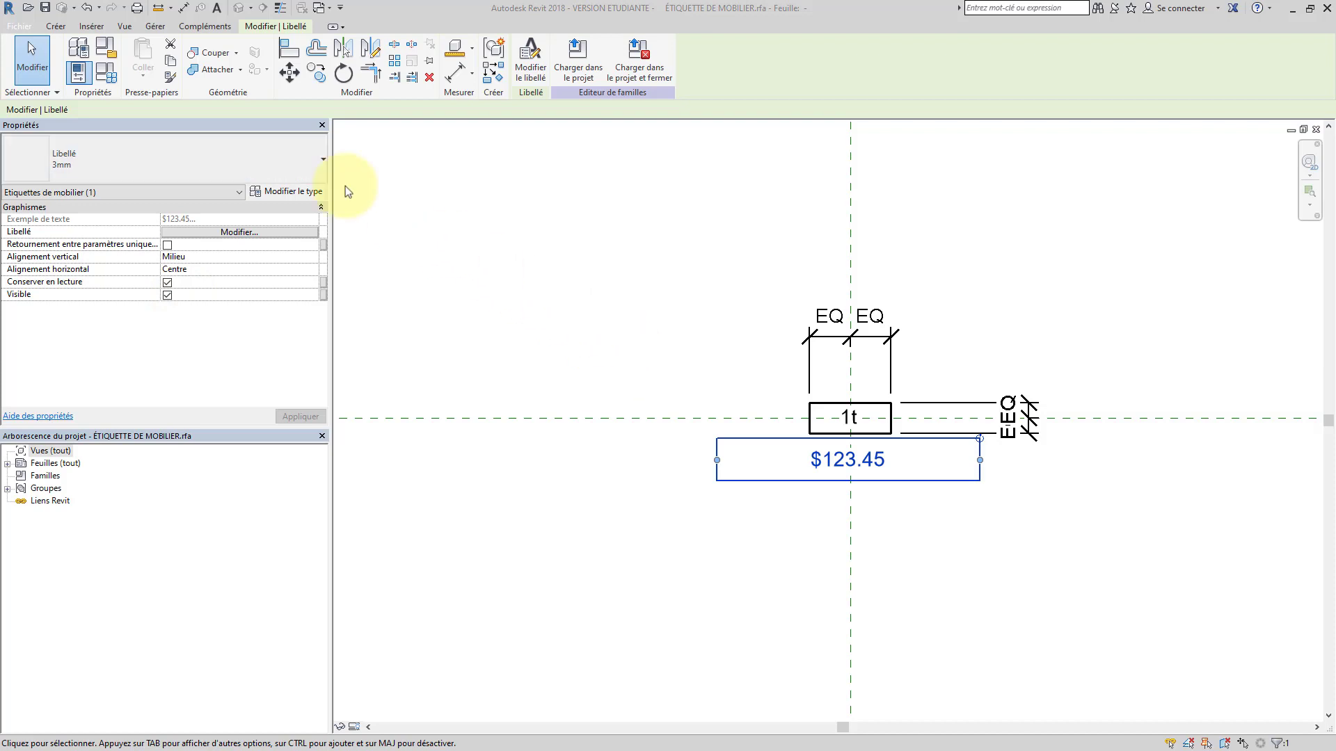
click(59, 26)
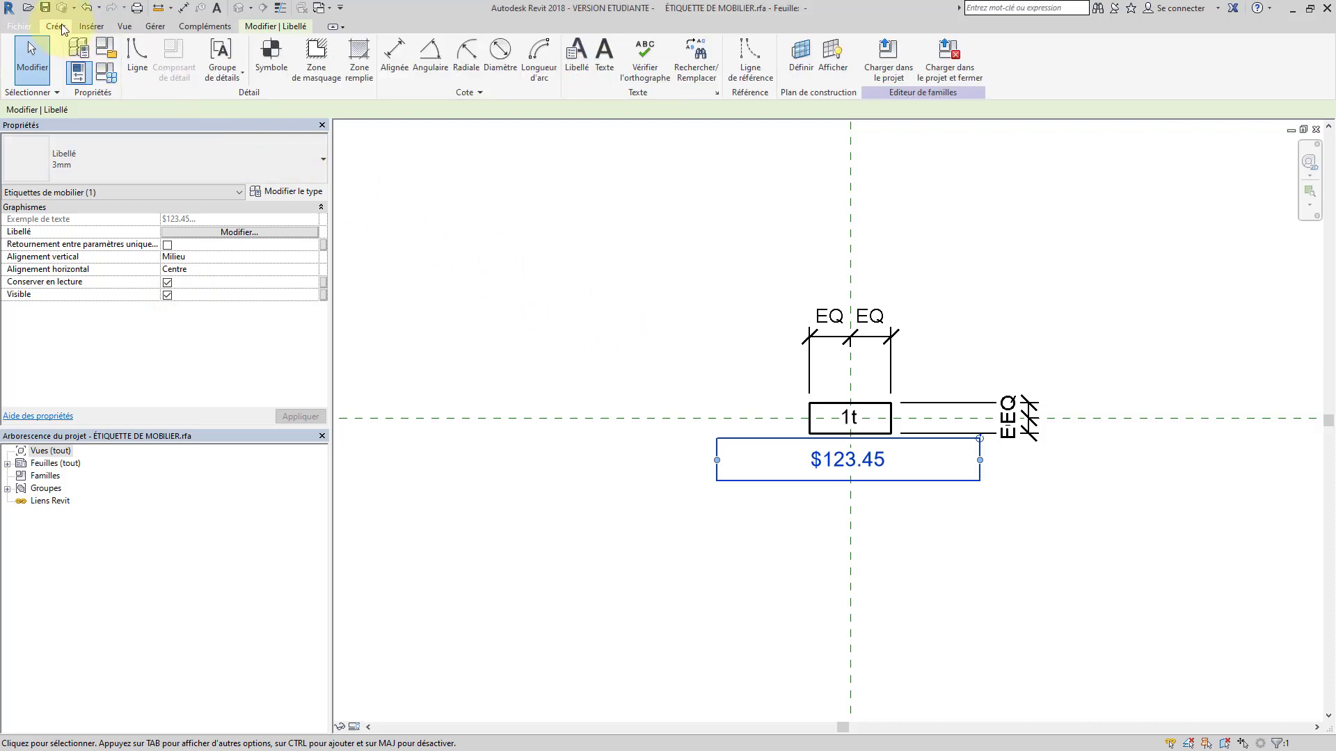
click(108, 75)
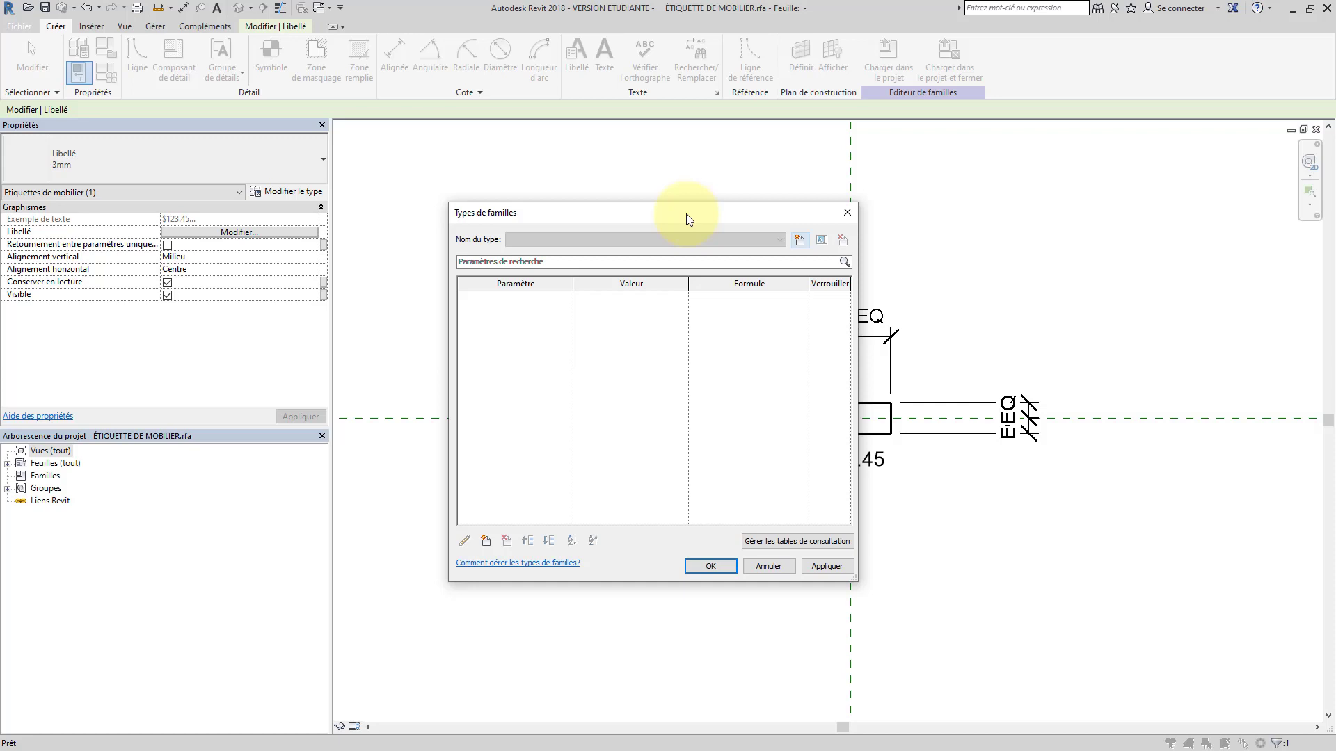
click(801, 240)
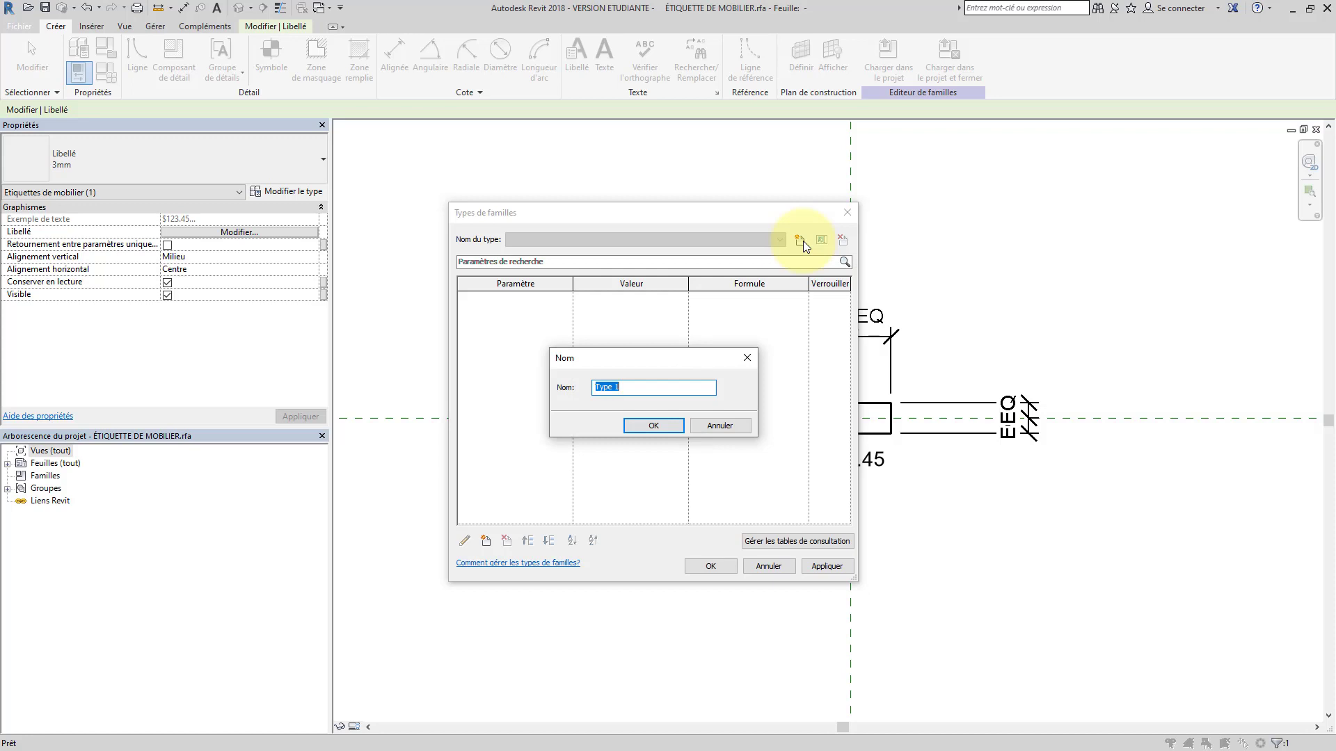
text(Marque de ty)
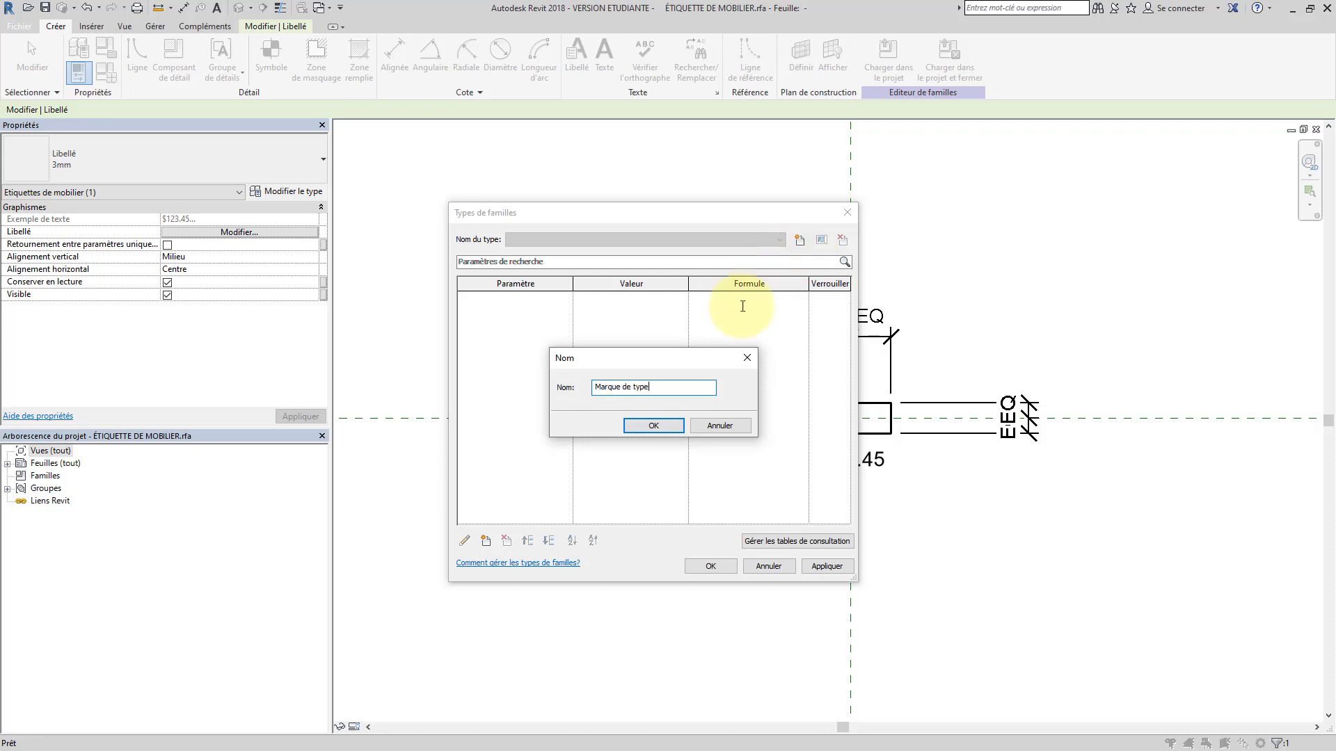
drag(659, 388, 587, 392)
click(661, 426)
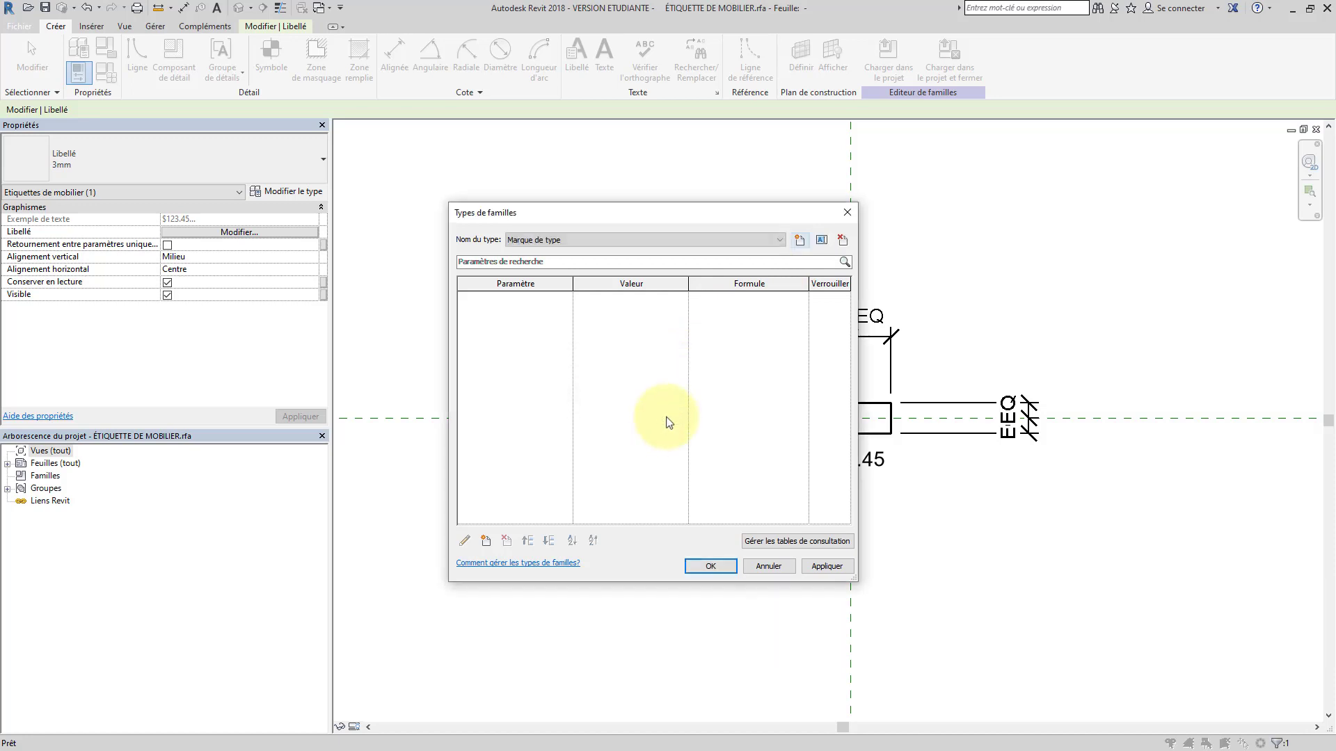
Add a second family type named "Marque de type + Coût"
click(801, 240)
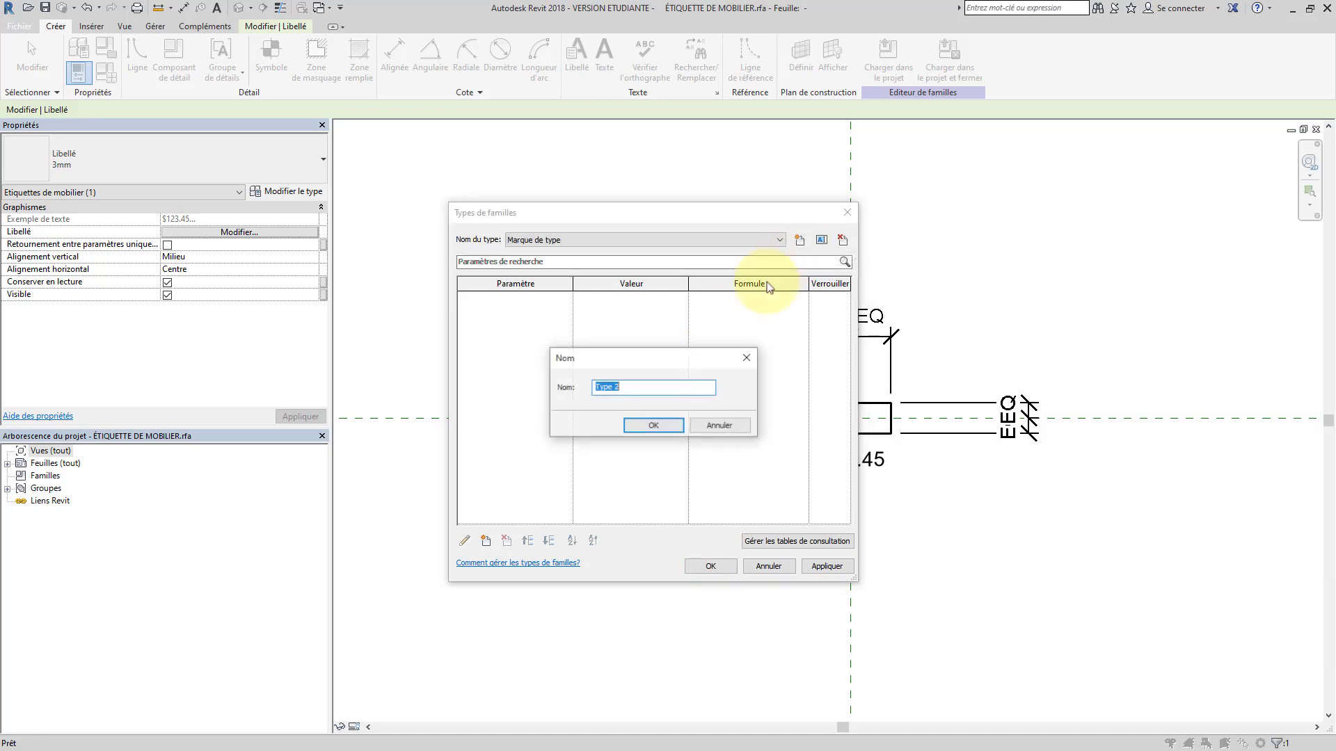
click(693, 384)
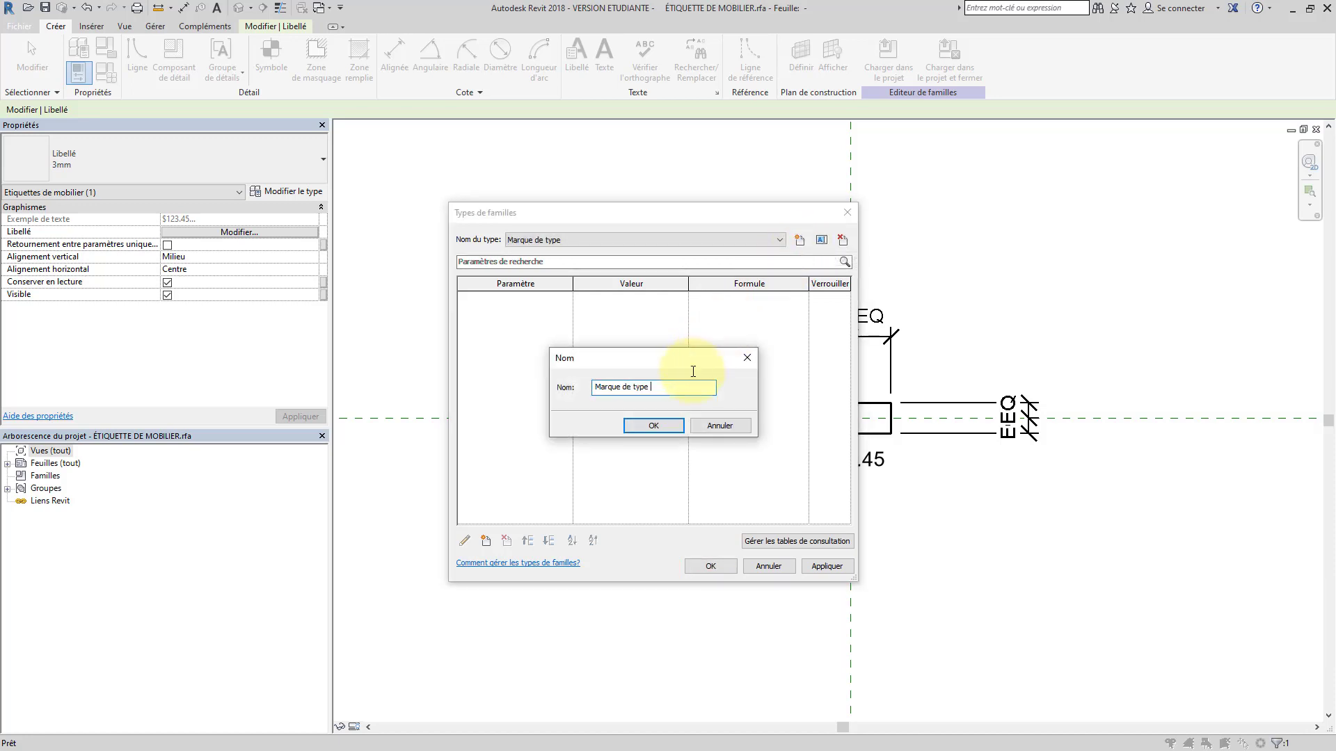
text(+ Coût)
click(649, 425)
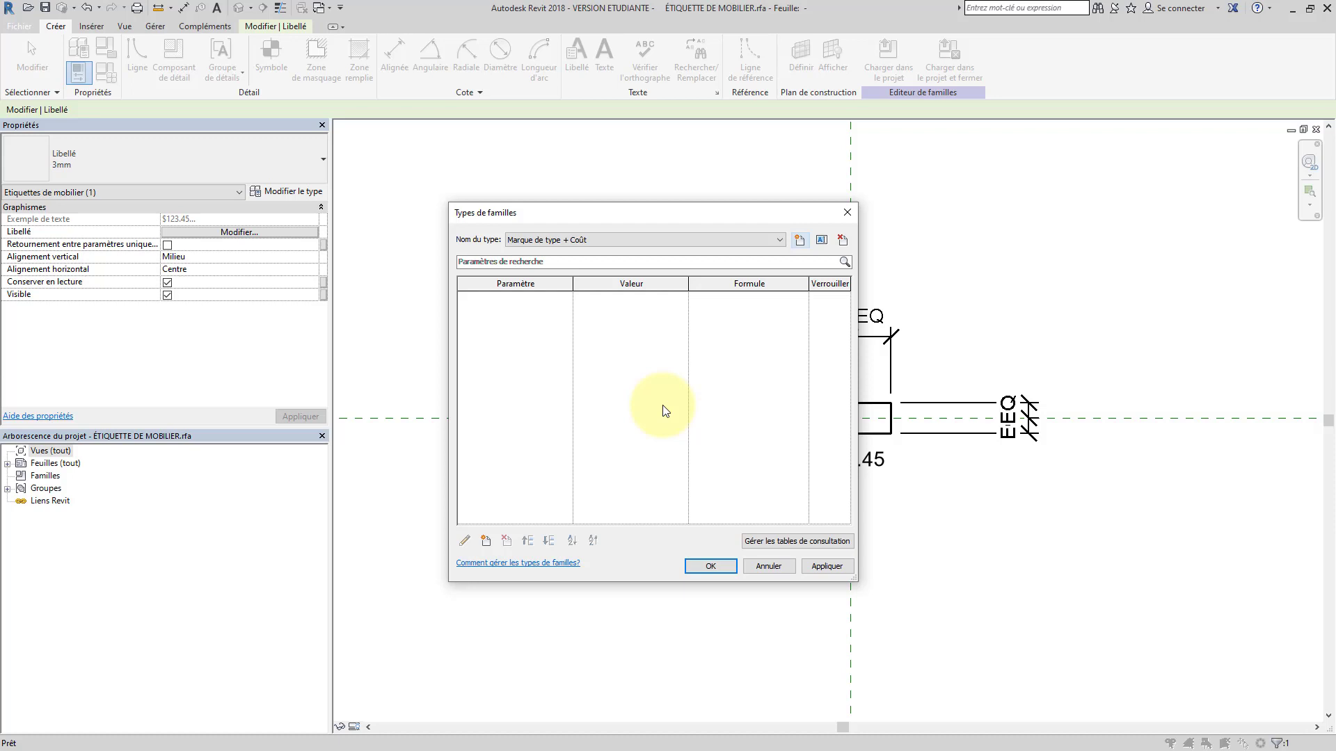
With the Marque de type type current, add a Oui/Non family type parameter named "Visibilité Coût", grouped under Autre
click(715, 239)
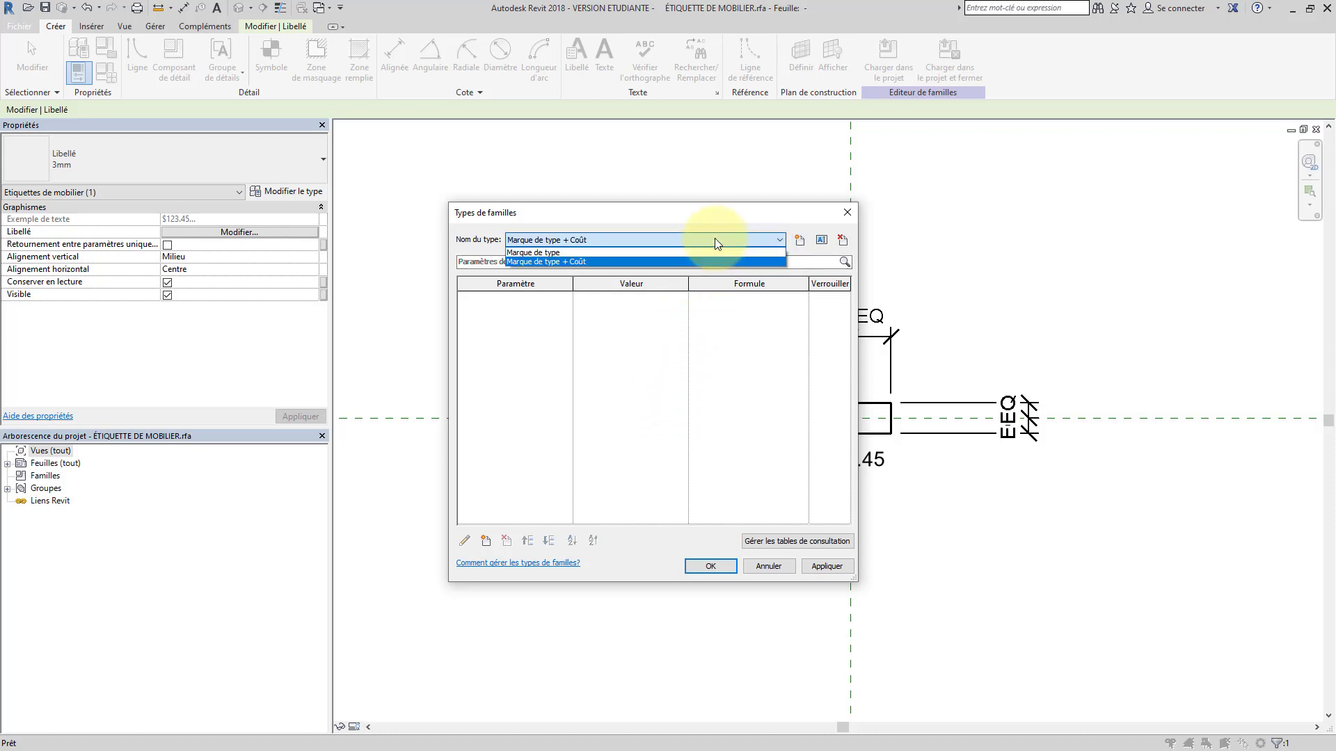
click(683, 253)
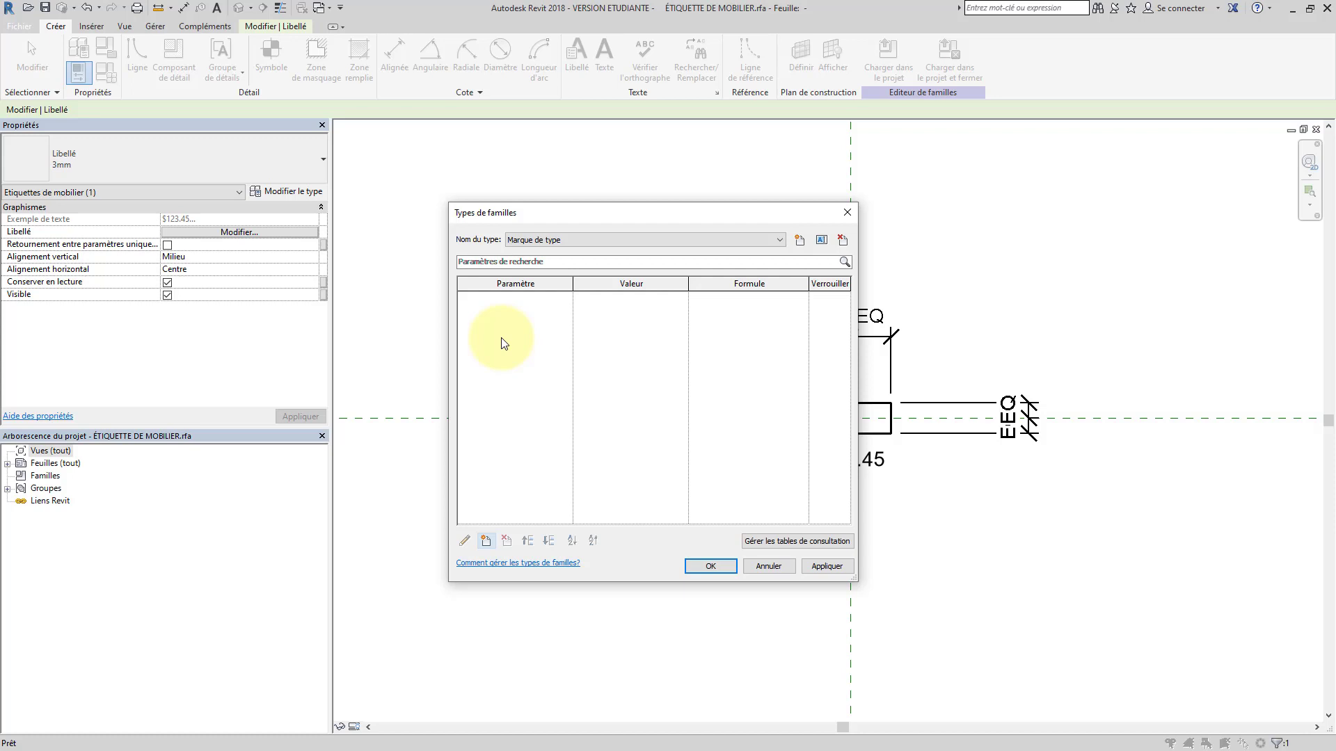
click(486, 541)
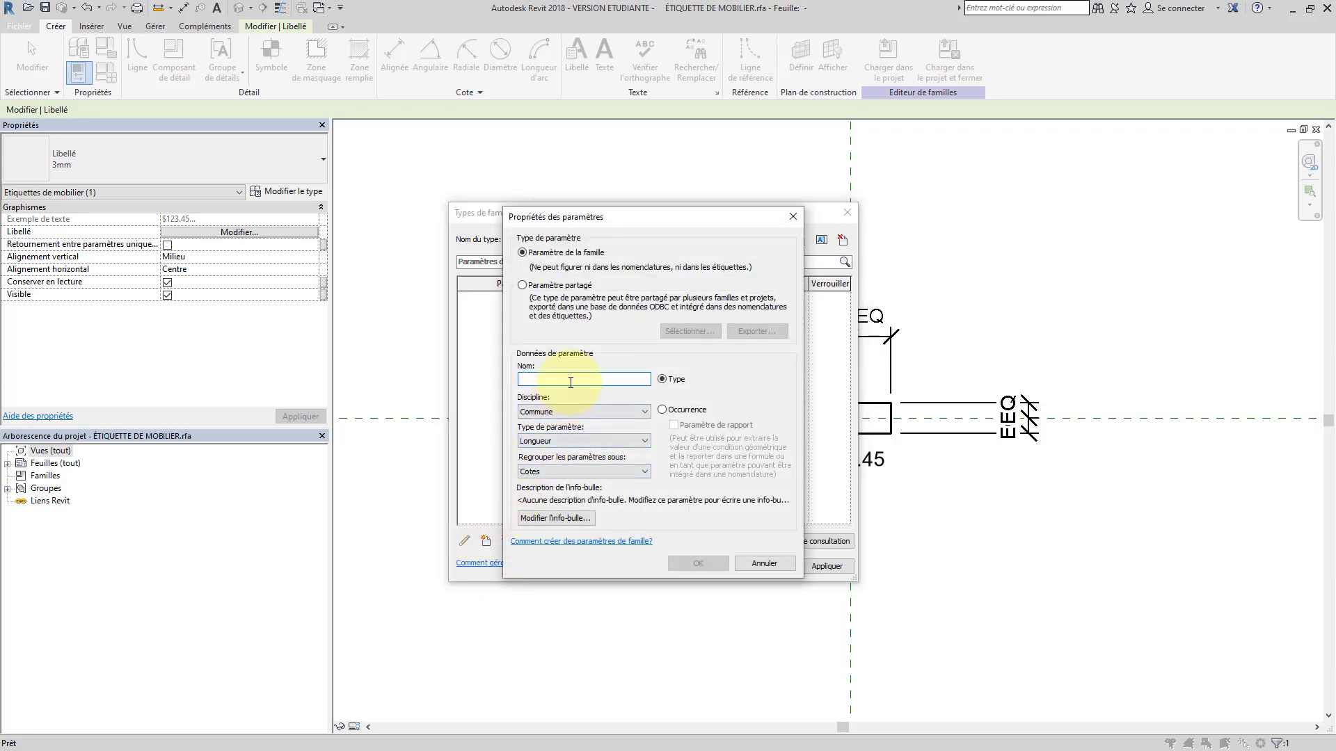
text(Vi)
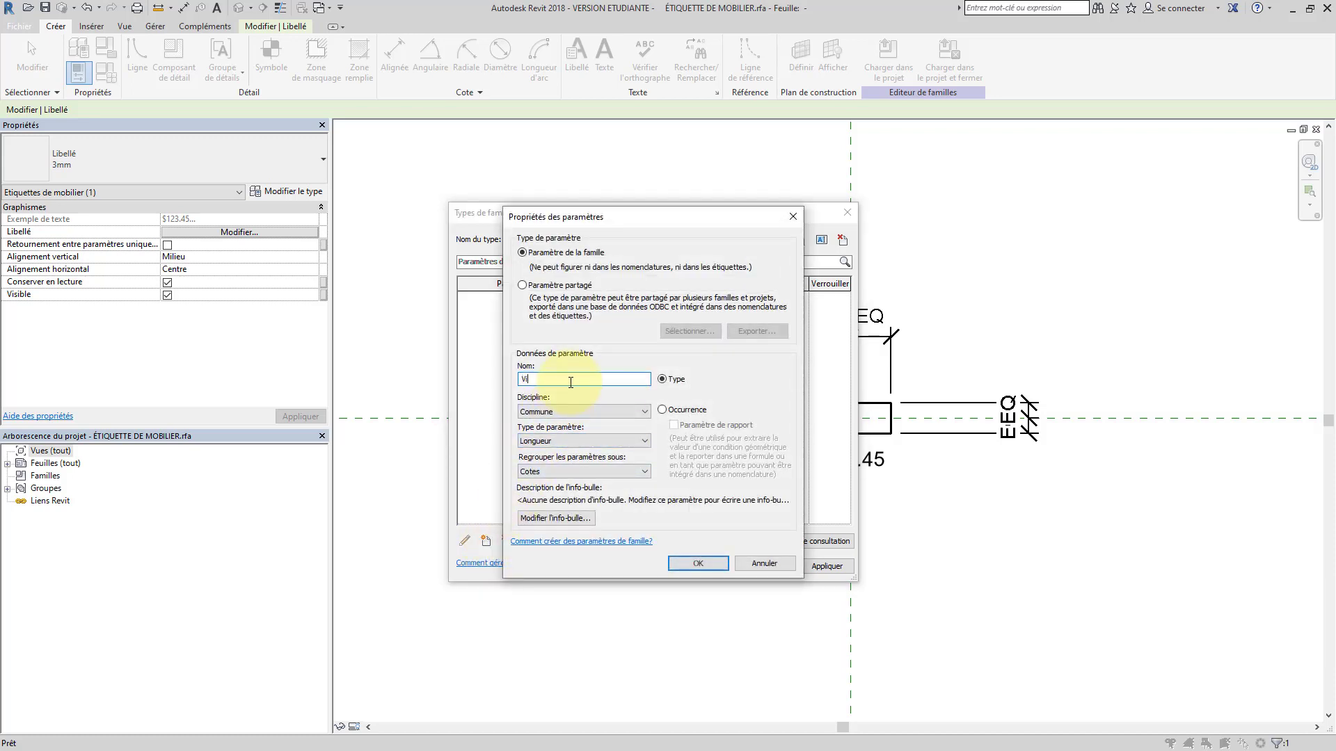
text(sibilité Coût)
click(600, 438)
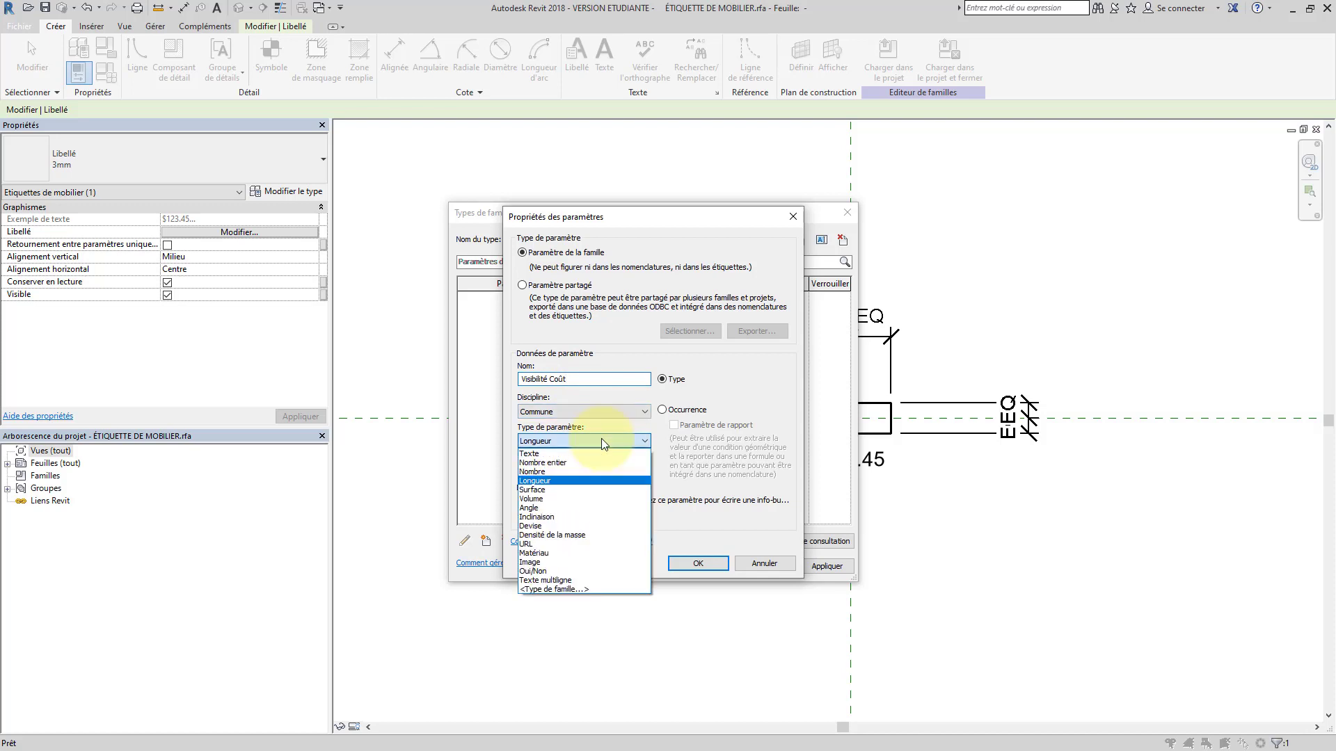
click(555, 571)
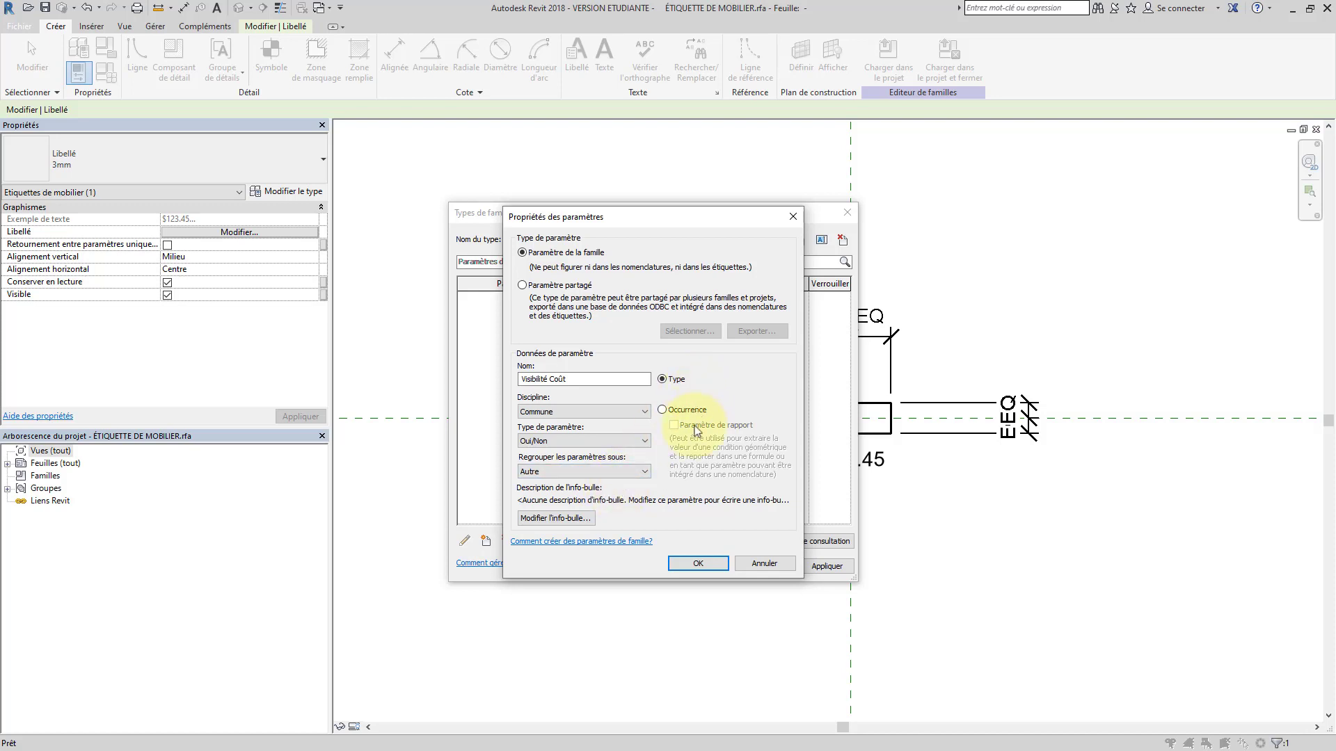
click(692, 563)
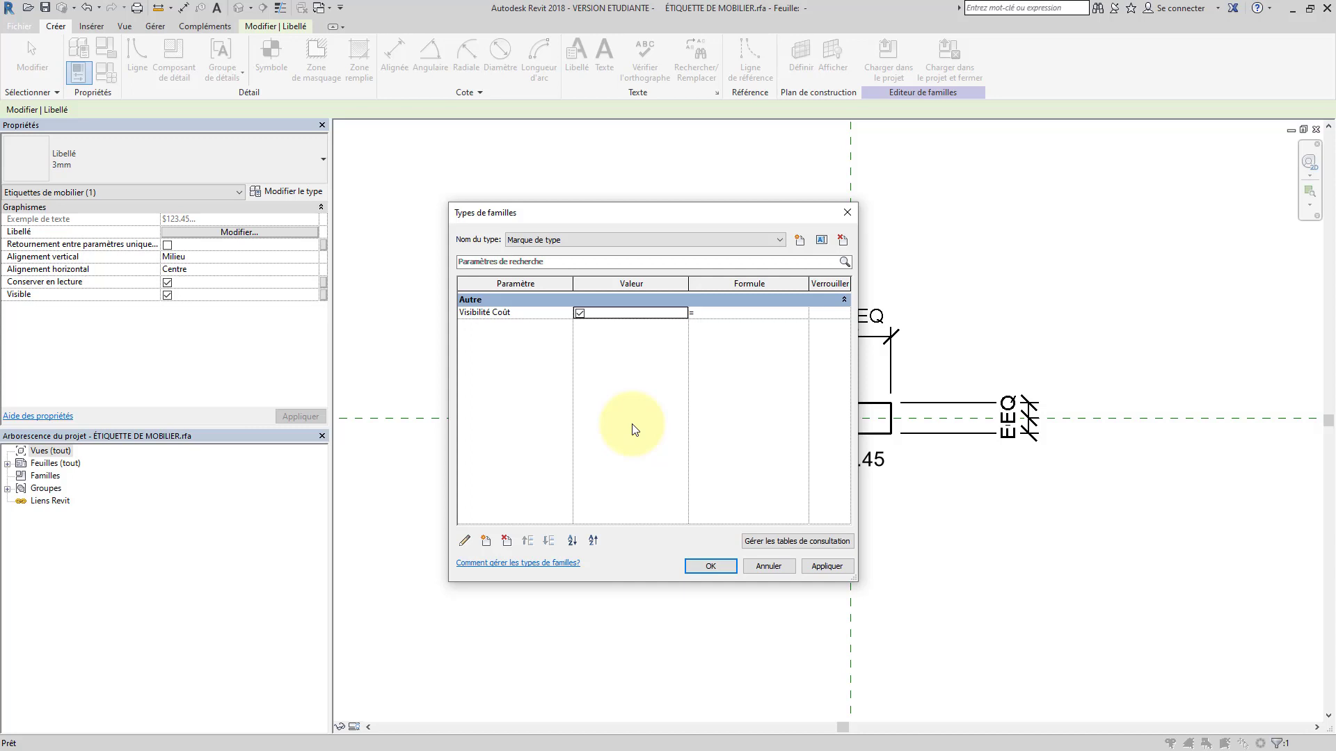
Switch off Visibilité Coût for Marque de type, keep it on for Marque de type + Coût, and accept the family types
click(581, 314)
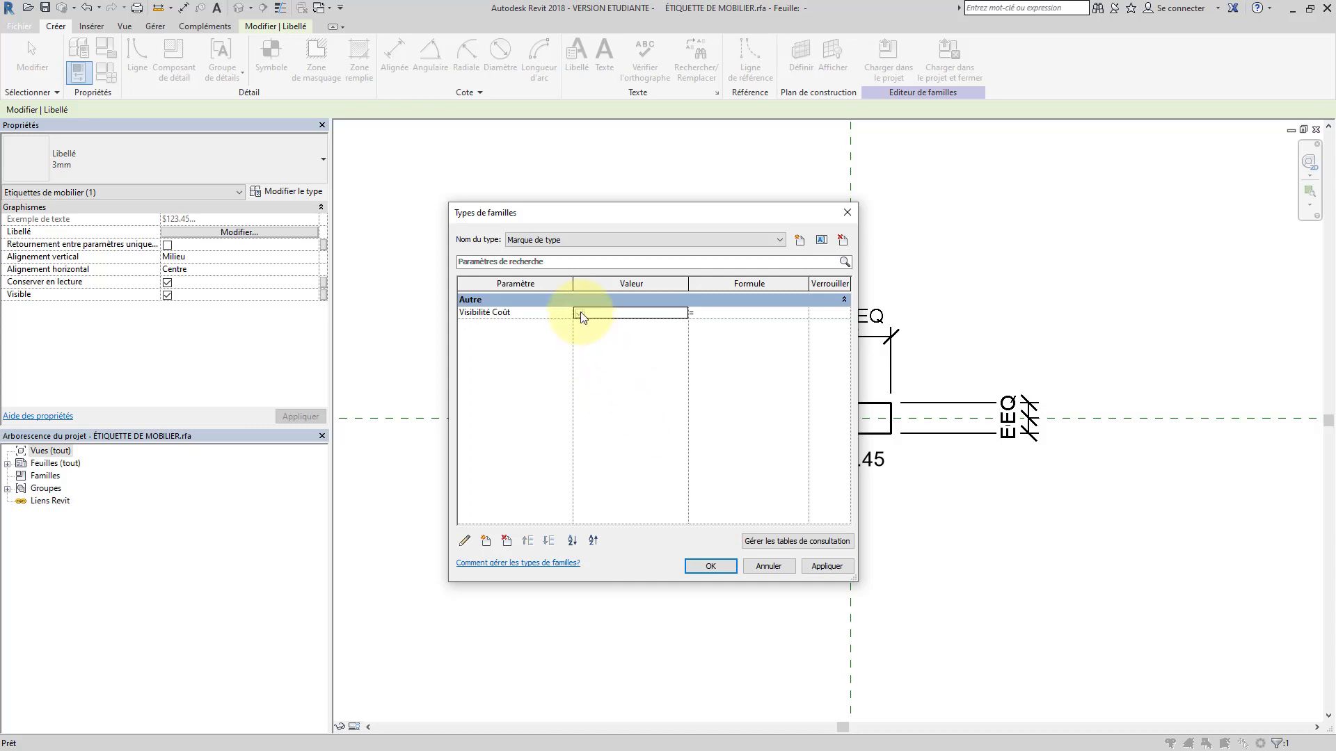
click(574, 240)
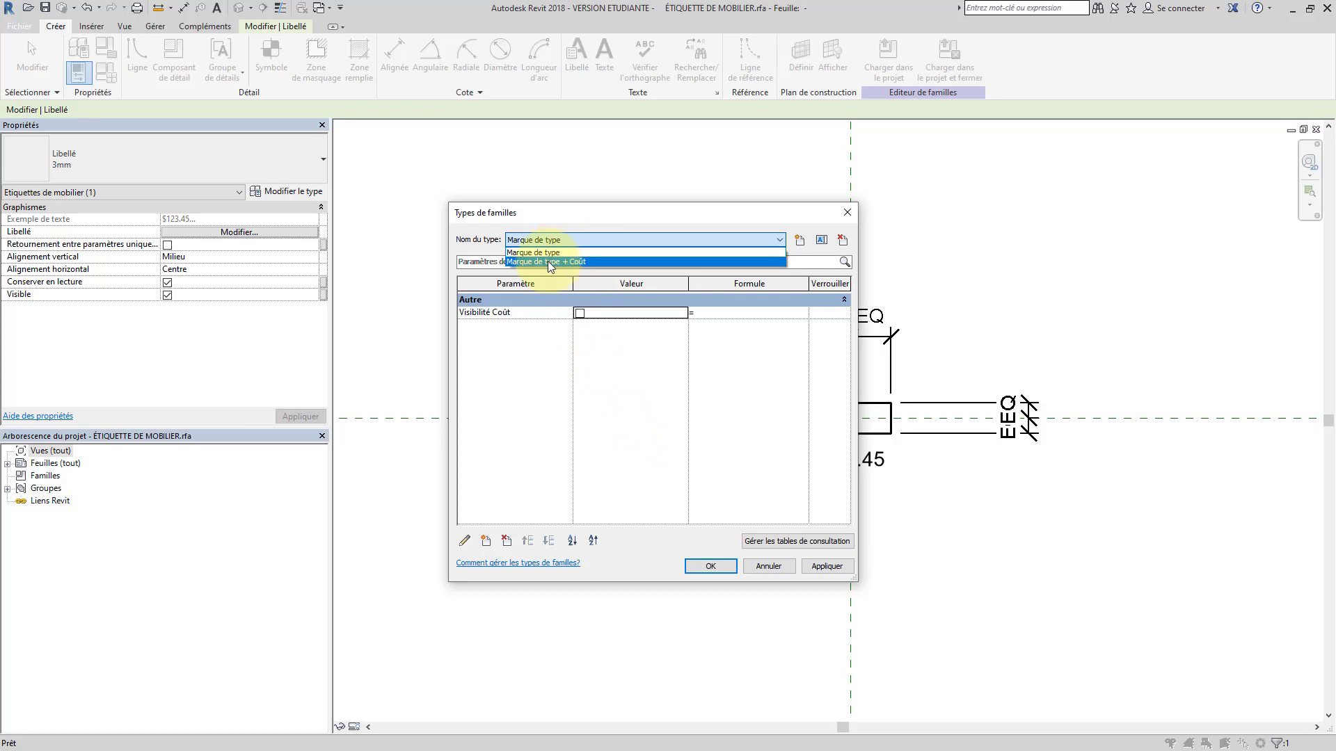
click(550, 262)
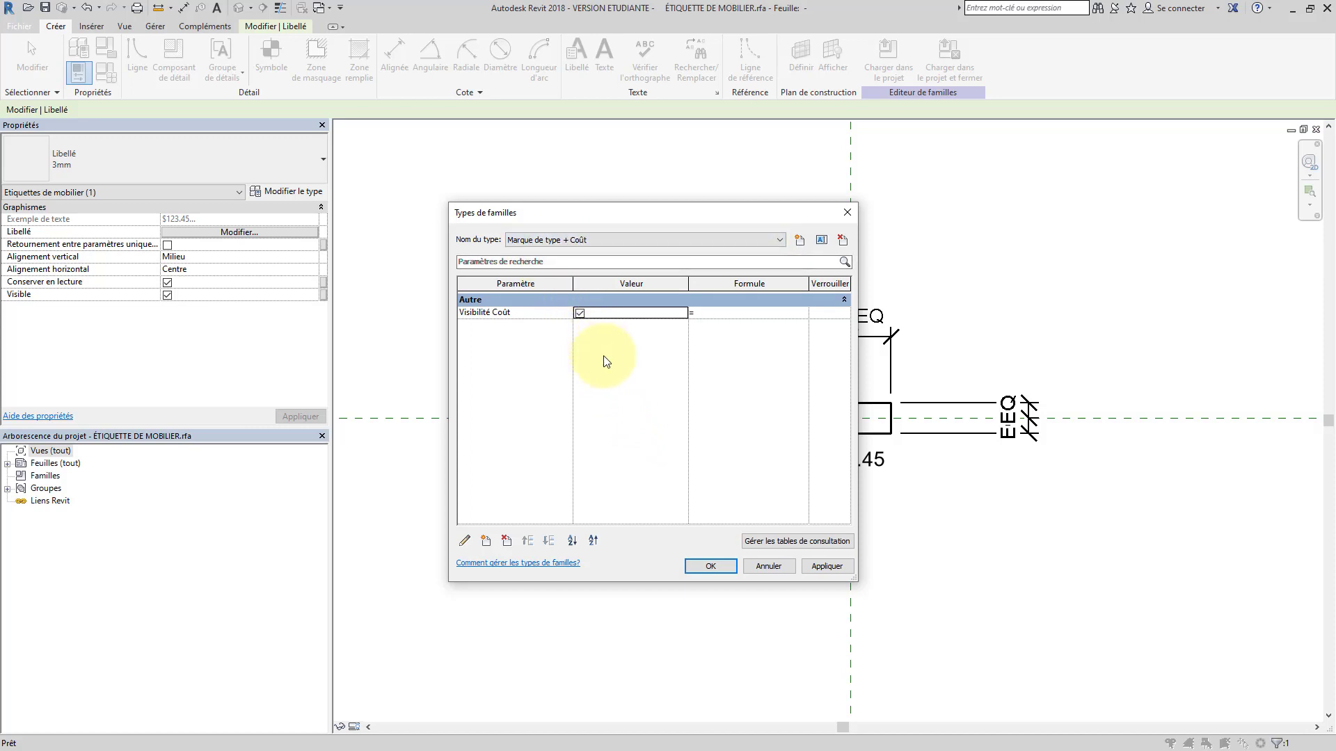
click(710, 566)
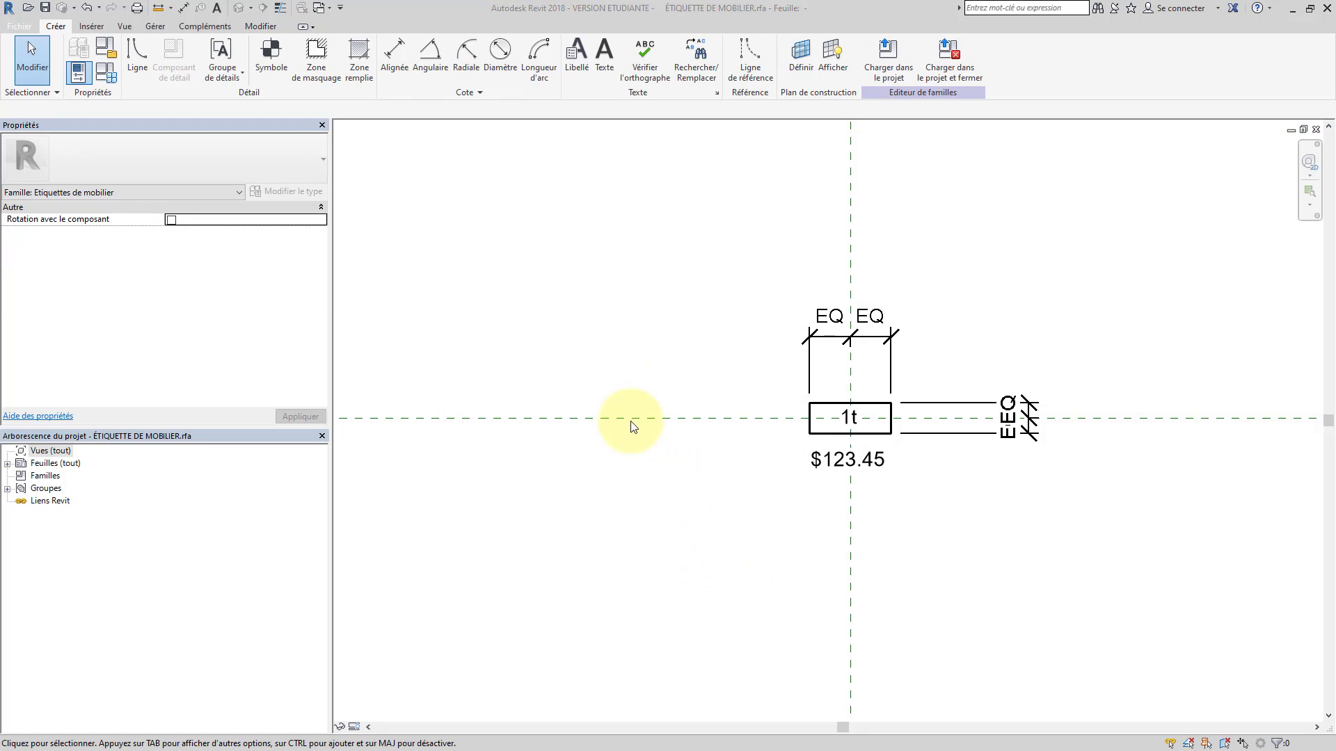
Associate the cost label's Visible property with the Visibilité Coût parameter
click(833, 461)
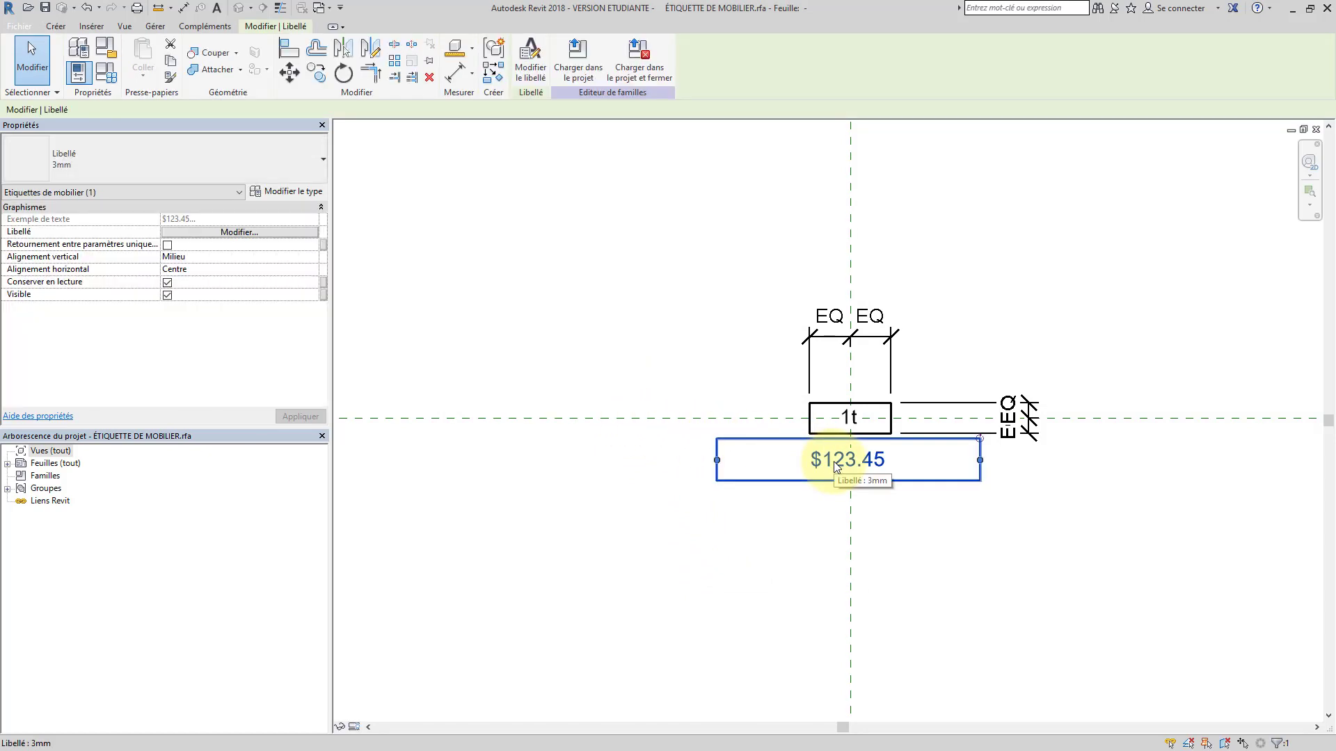
click(323, 296)
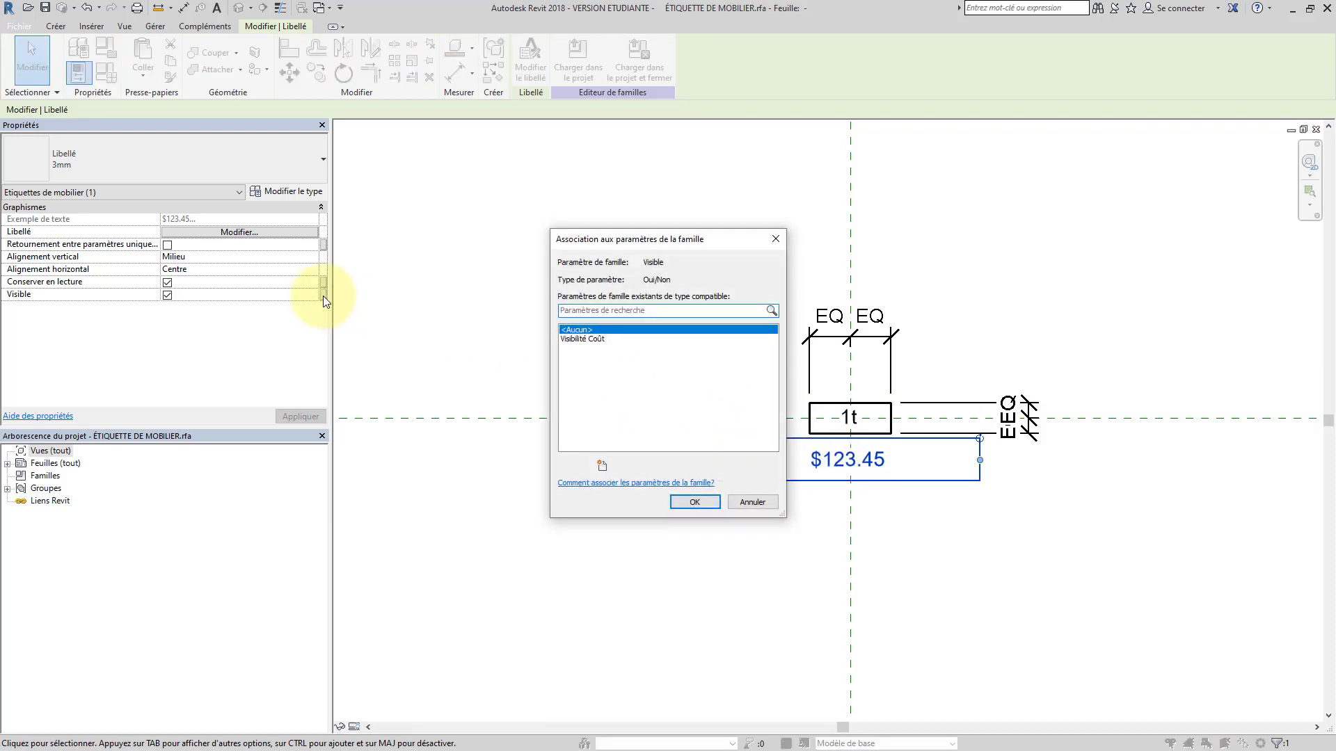
click(600, 340)
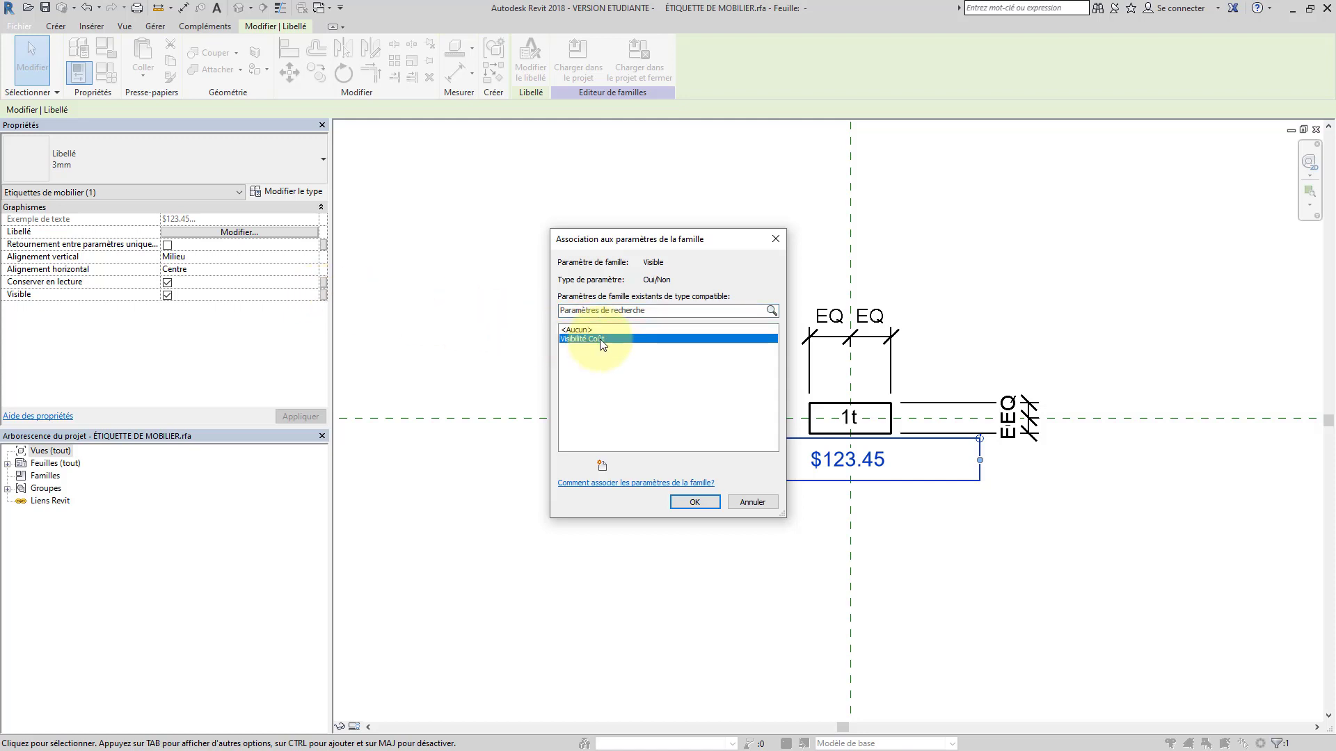
click(696, 502)
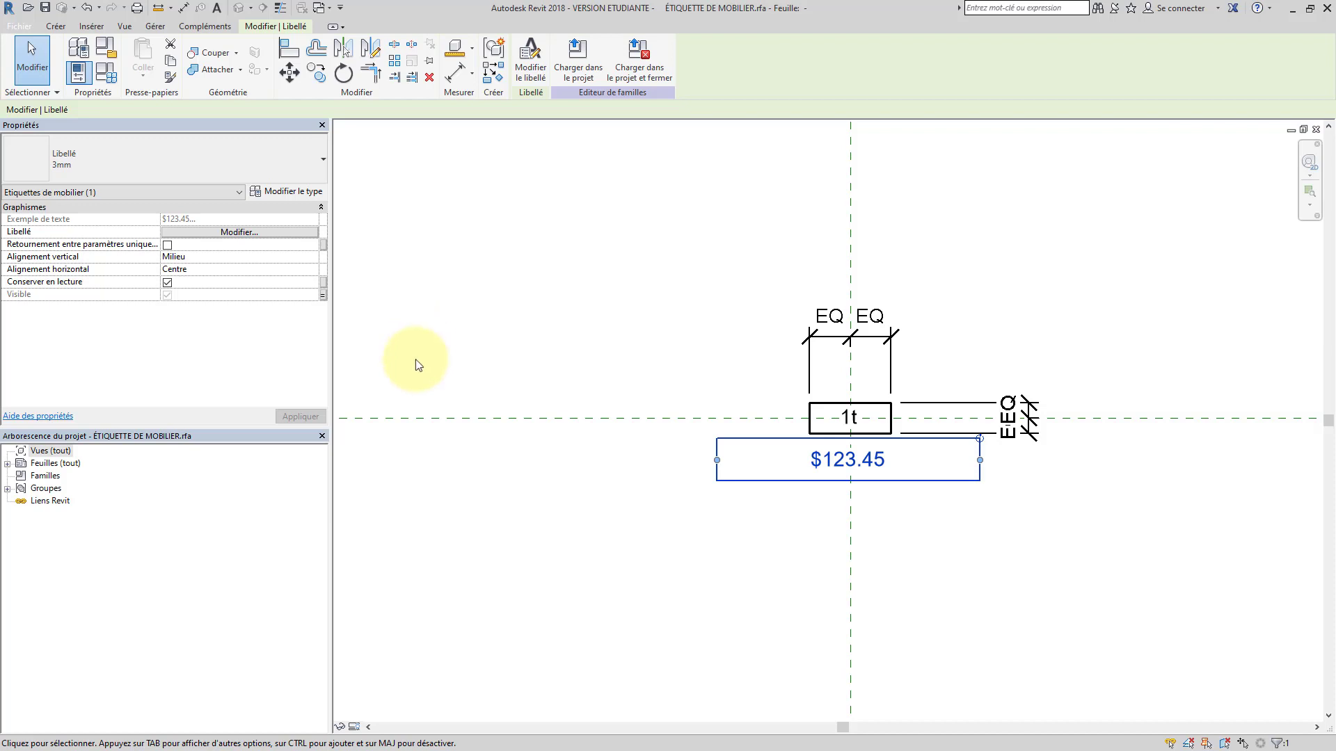
Turn on the visibility preview and apply the Marque de type family type to check the cost label's visibility
click(354, 726)
click(415, 712)
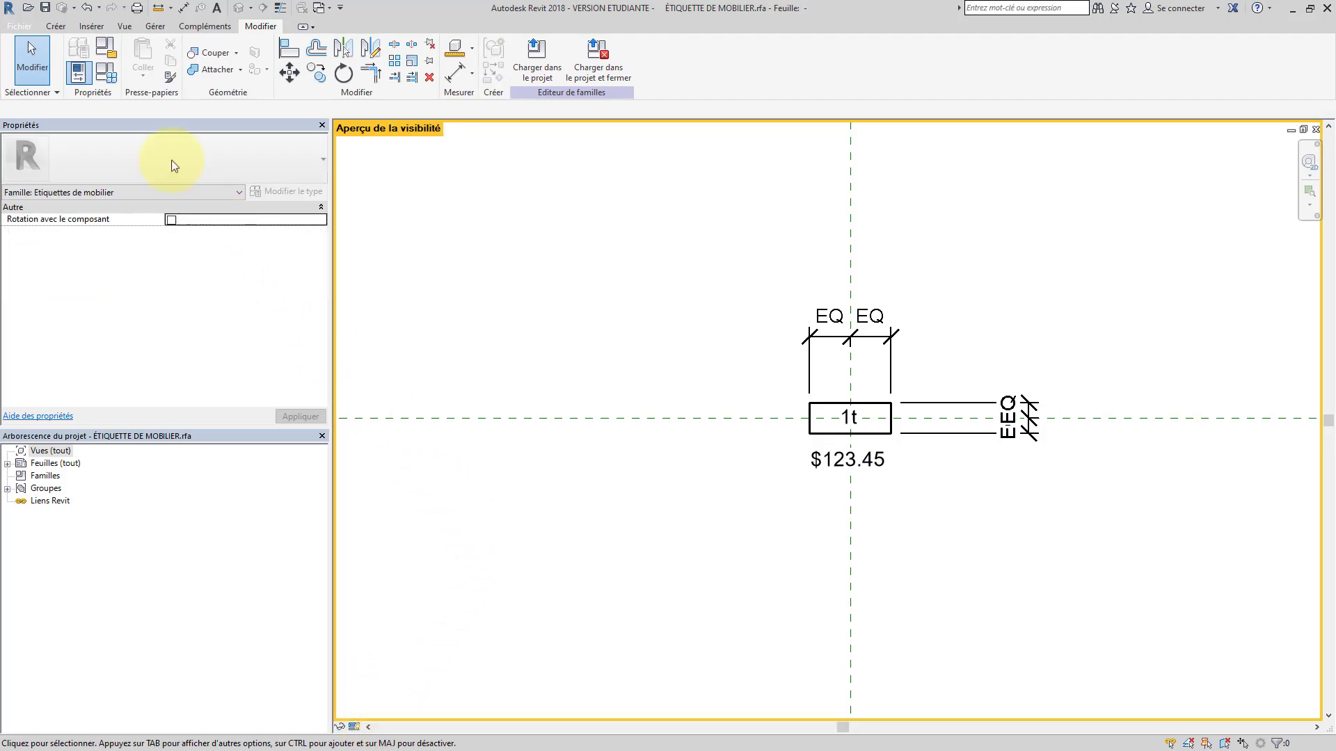
click(102, 75)
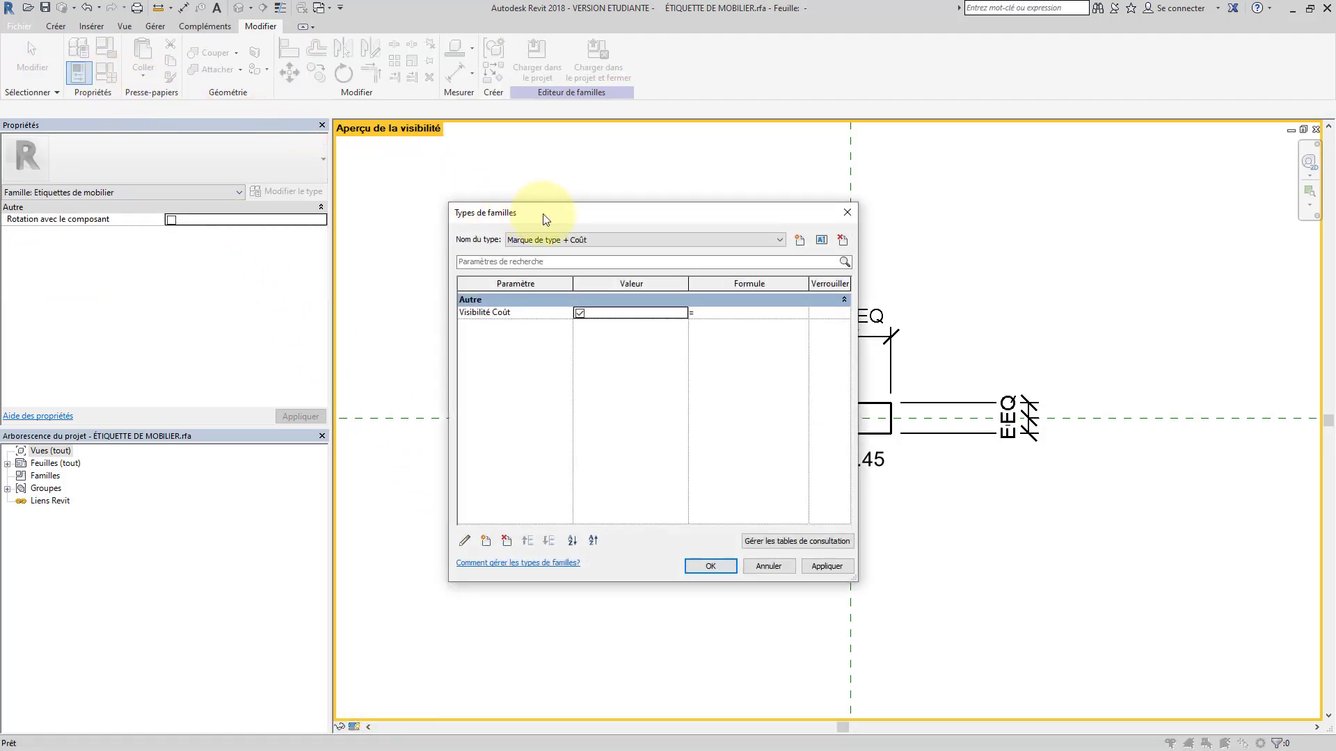
drag(560, 216, 457, 210)
click(614, 229)
click(558, 244)
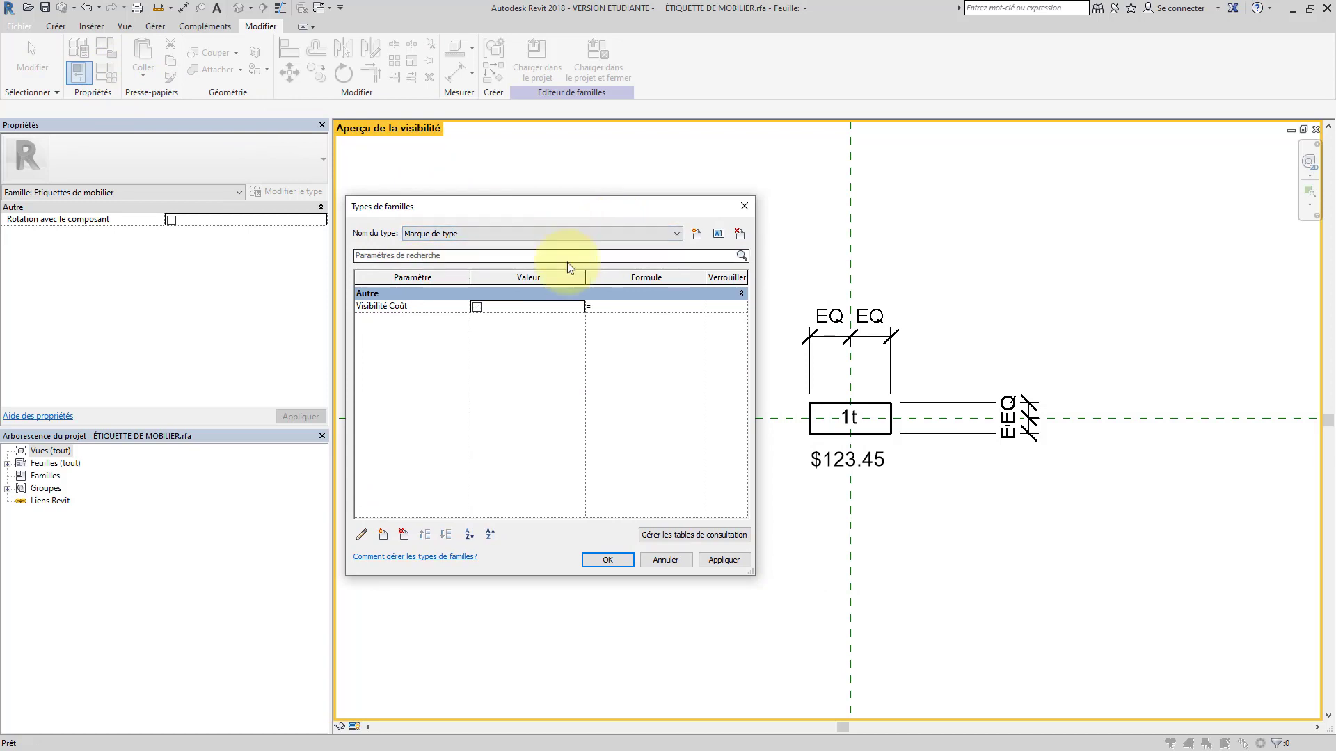
click(720, 561)
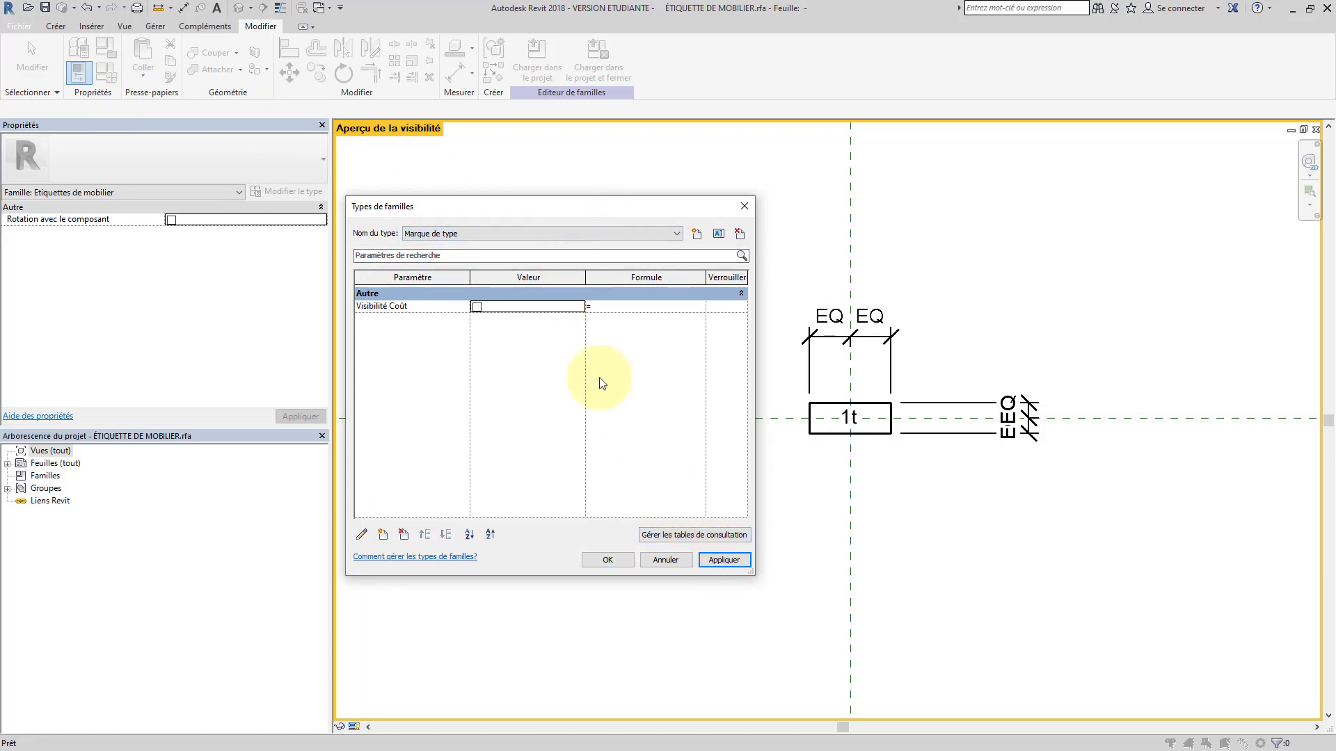
Test the cost label by applying Marque de type + Coût, return to Marque de type and accept the family types
click(505, 235)
click(473, 253)
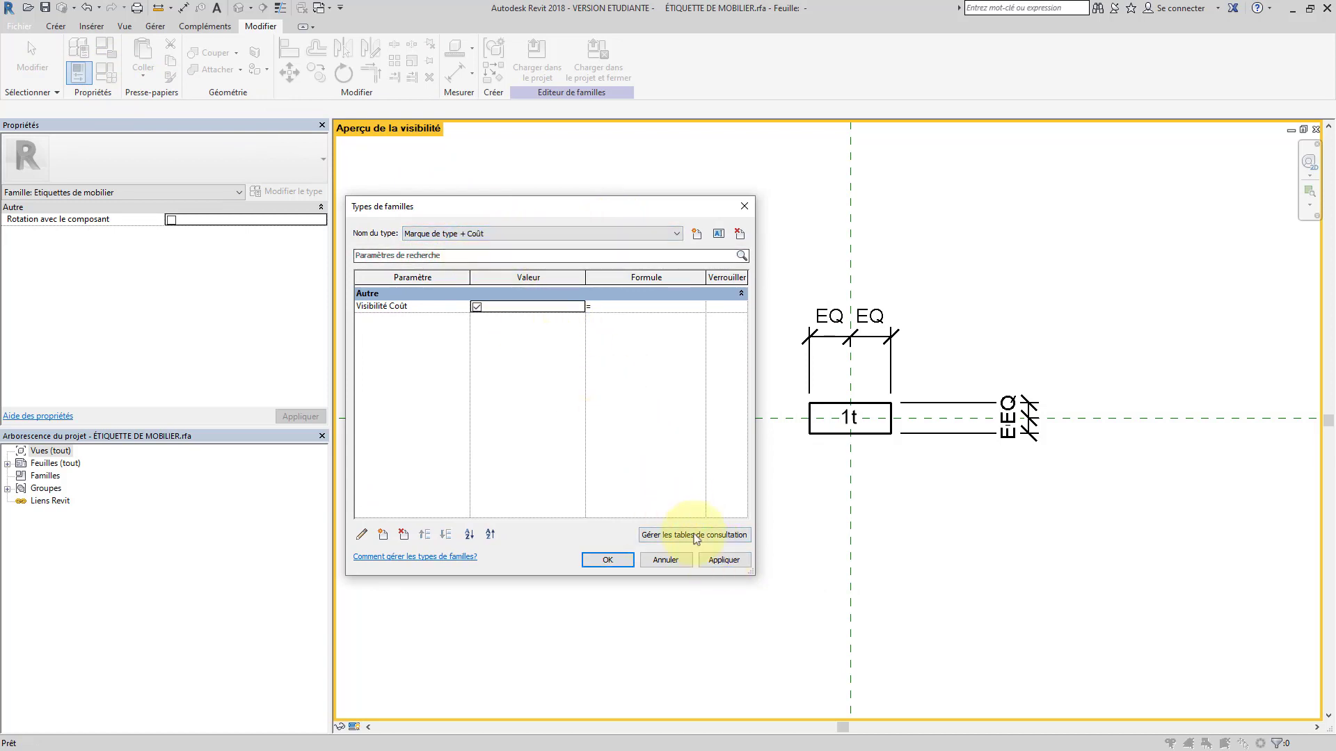
click(717, 560)
click(528, 232)
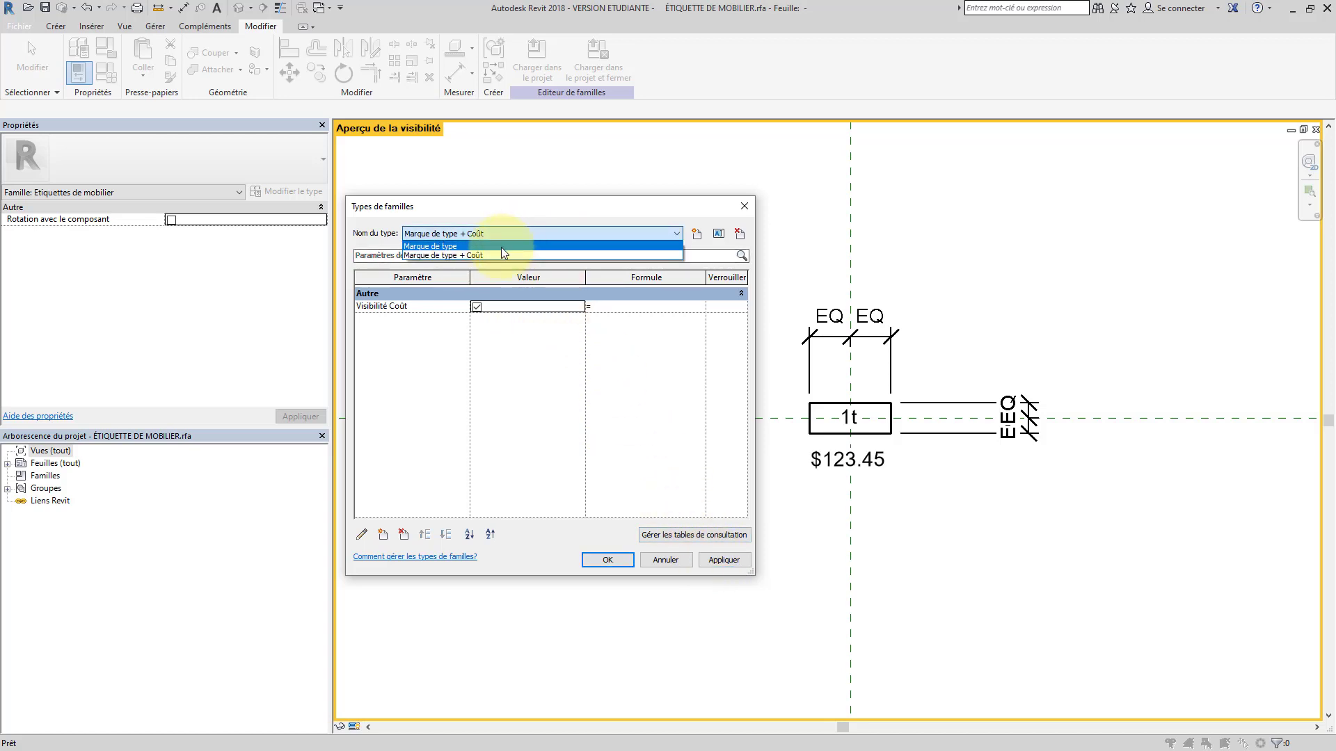
click(501, 245)
click(719, 560)
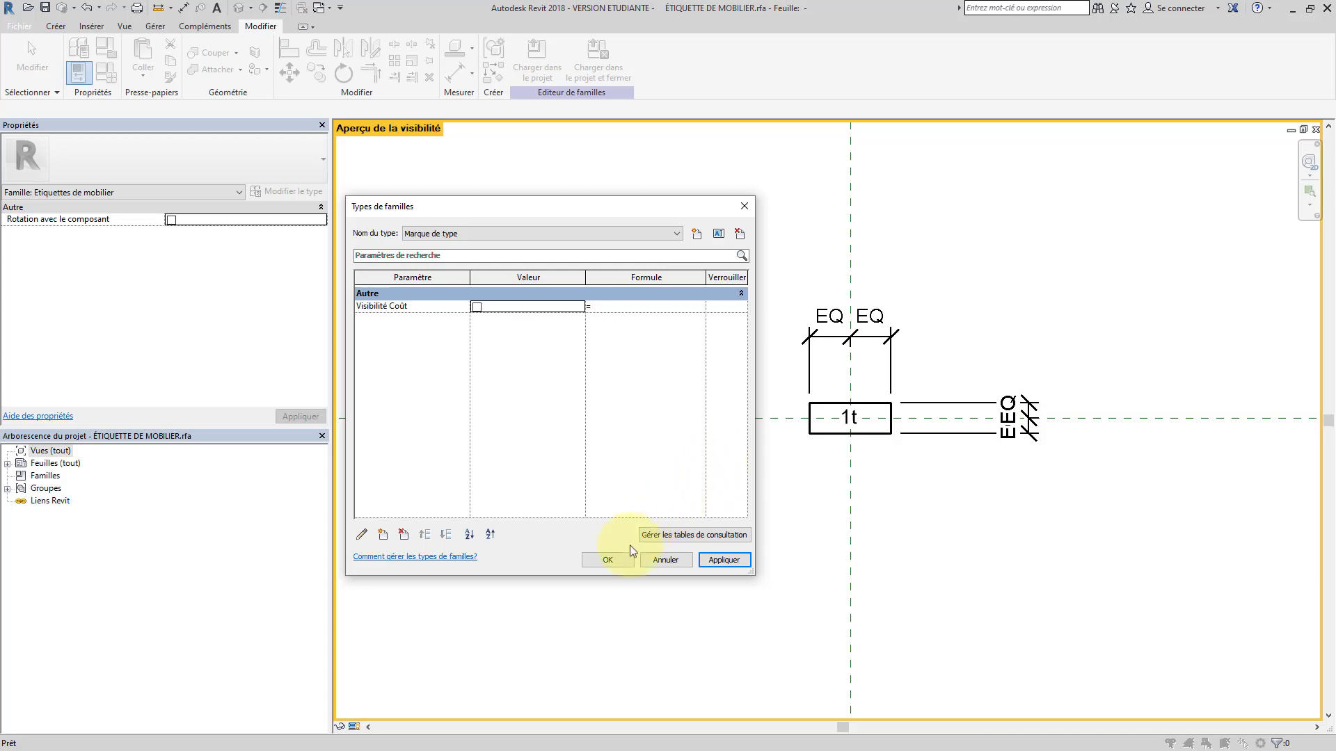
click(616, 560)
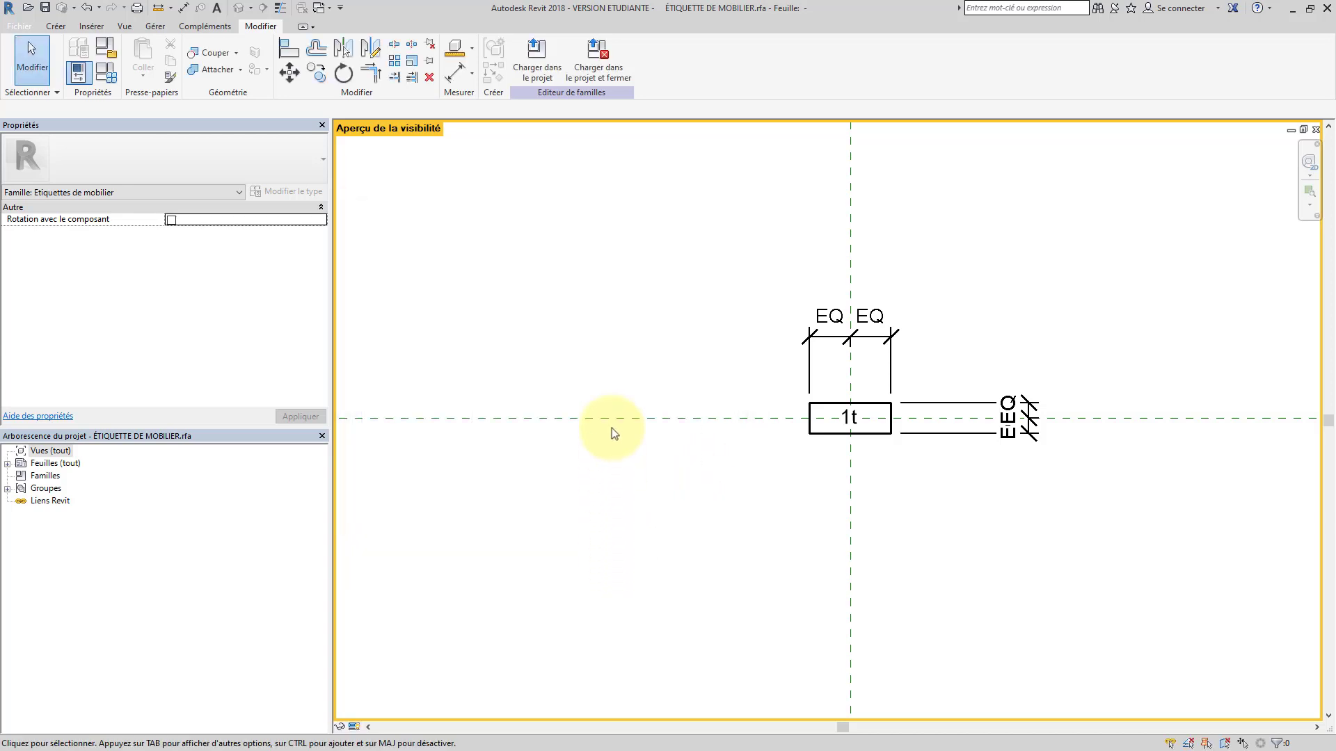
Save the tag family over the existing ÉTIQUETTE DE MOBILIER.rfa, load it into the project and close it
click(599, 68)
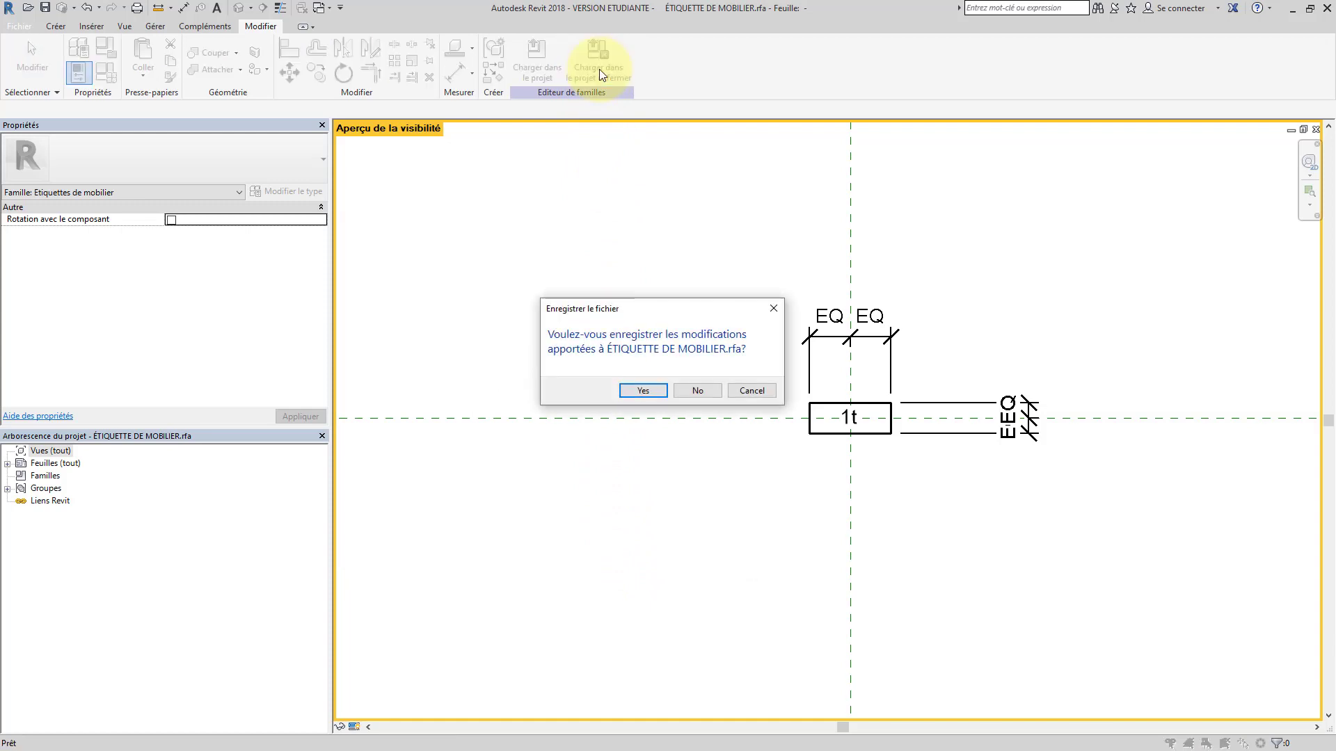
click(654, 388)
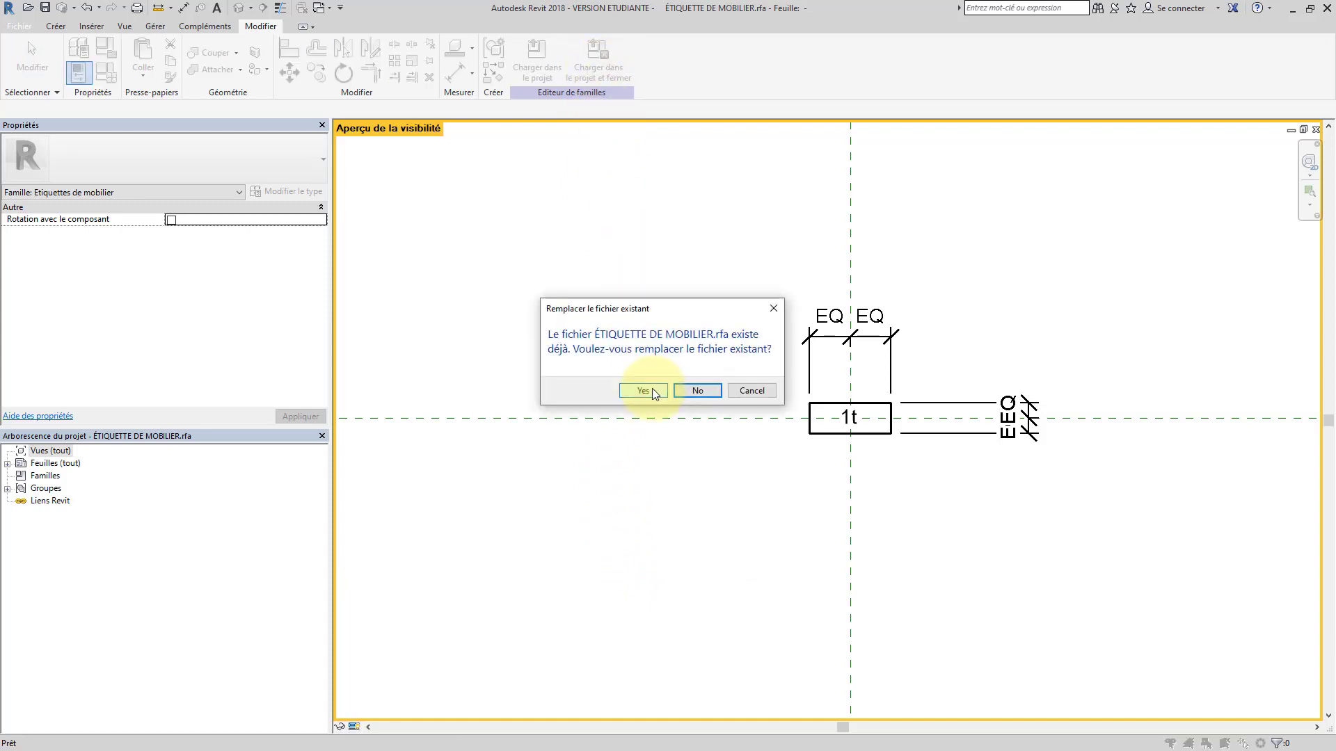
click(644, 390)
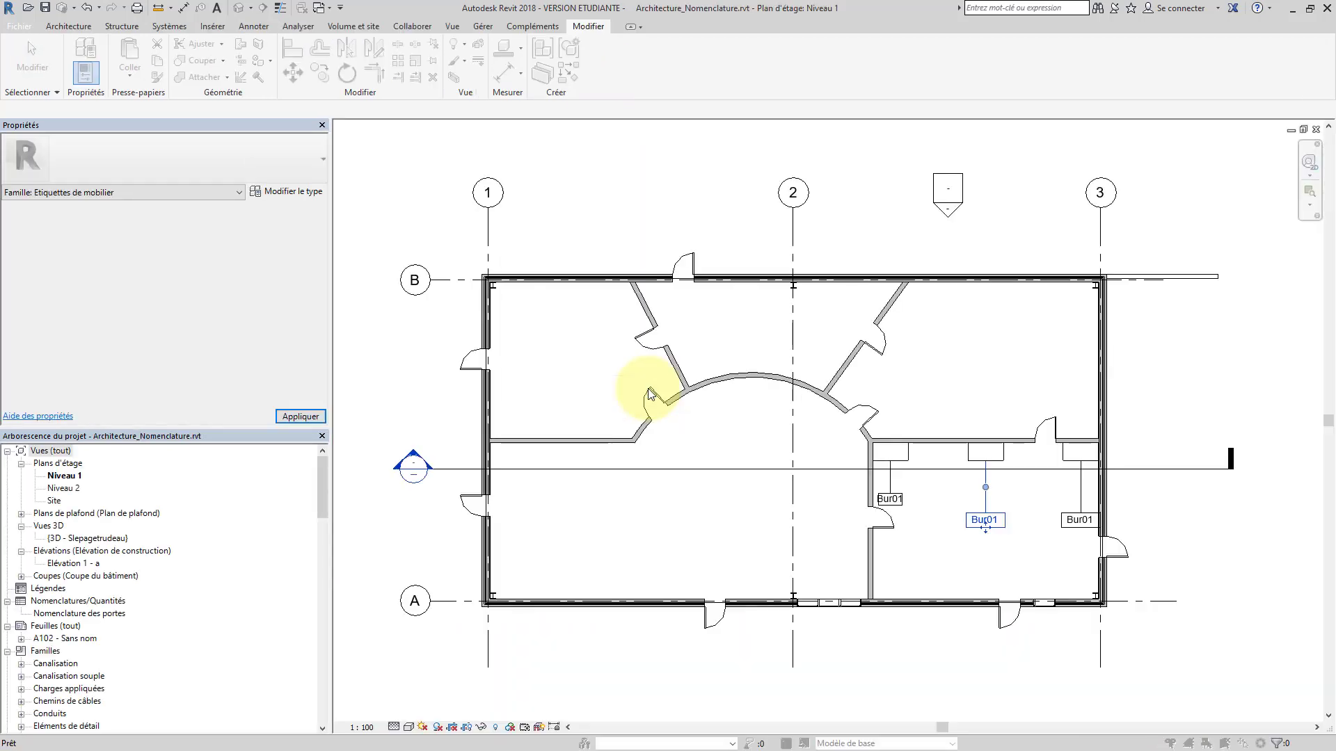
click(653, 391)
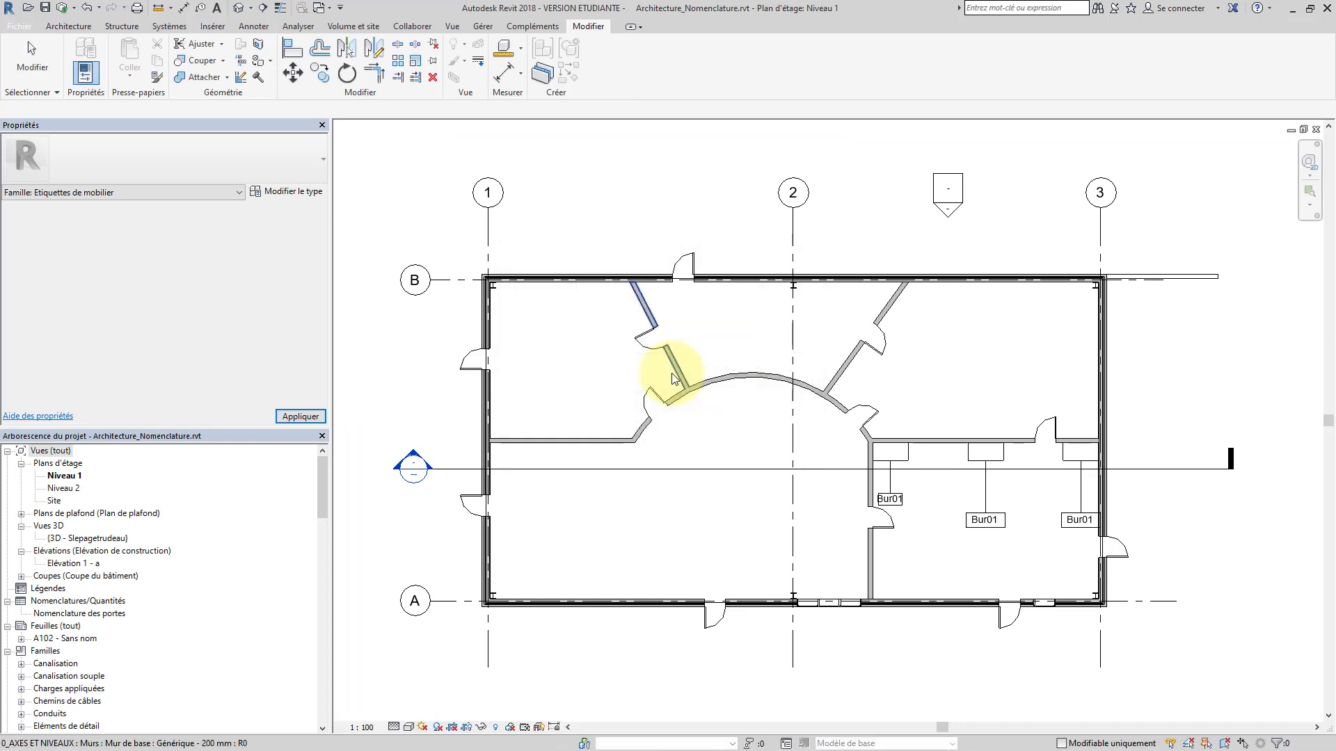
Apply the Marque de type tag type to the middle desk's tag in the Niveau 1 plan
click(984, 521)
click(292, 173)
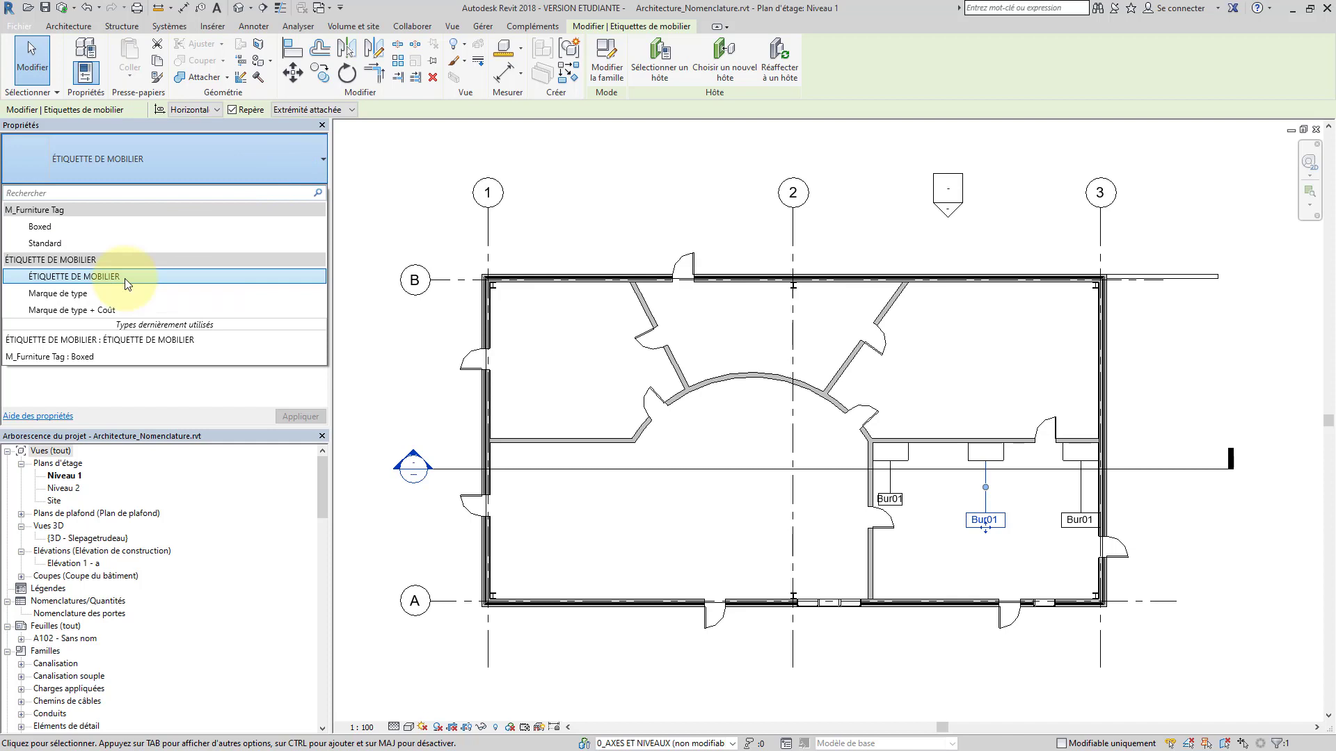
key(Down)
key(Down)
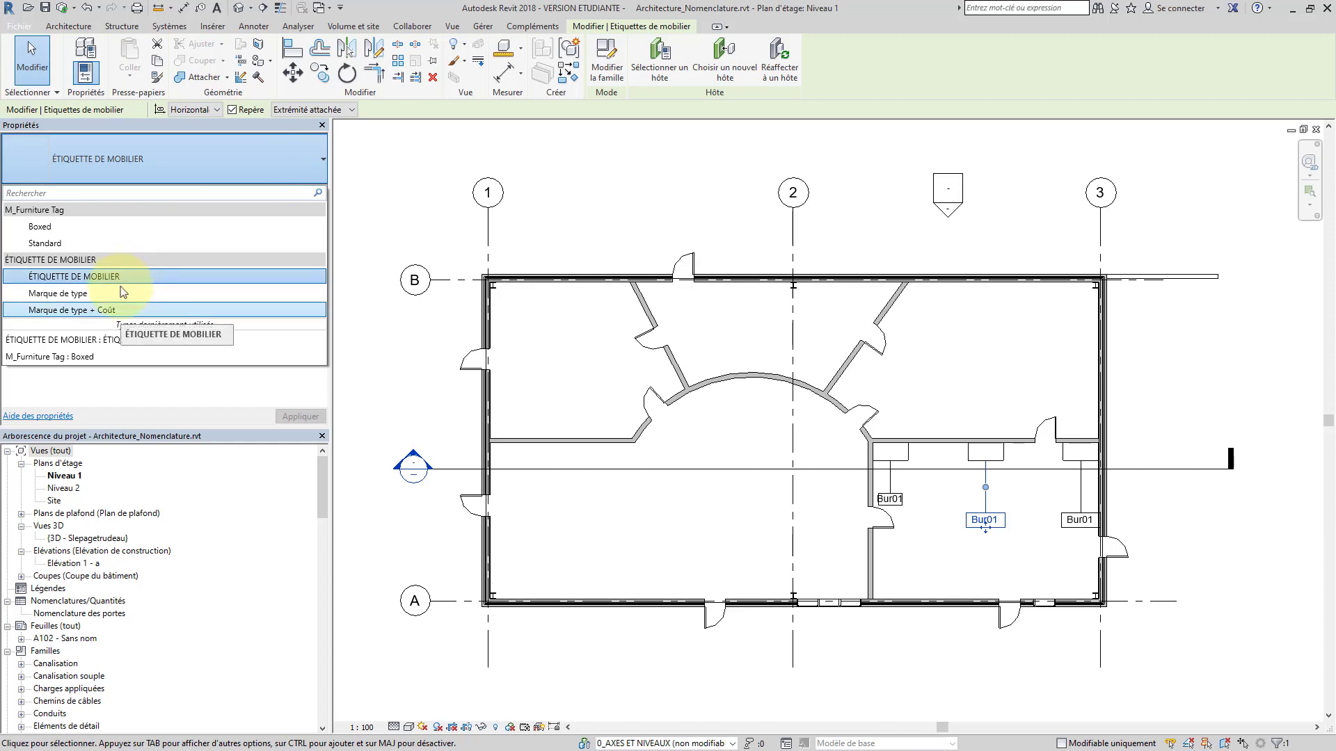
click(116, 297)
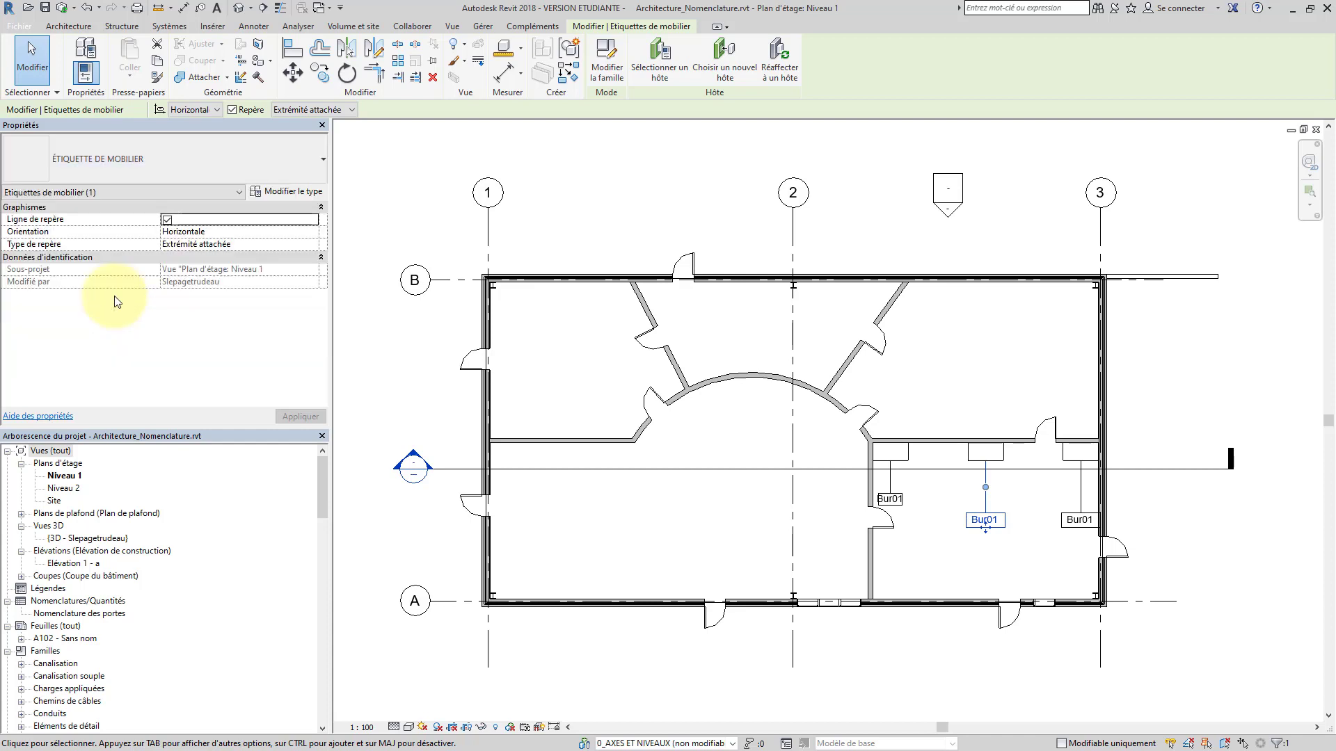
Apply the Marque de type + Coût tag type to the tag of the desk nearest axis 3
click(1073, 526)
click(232, 169)
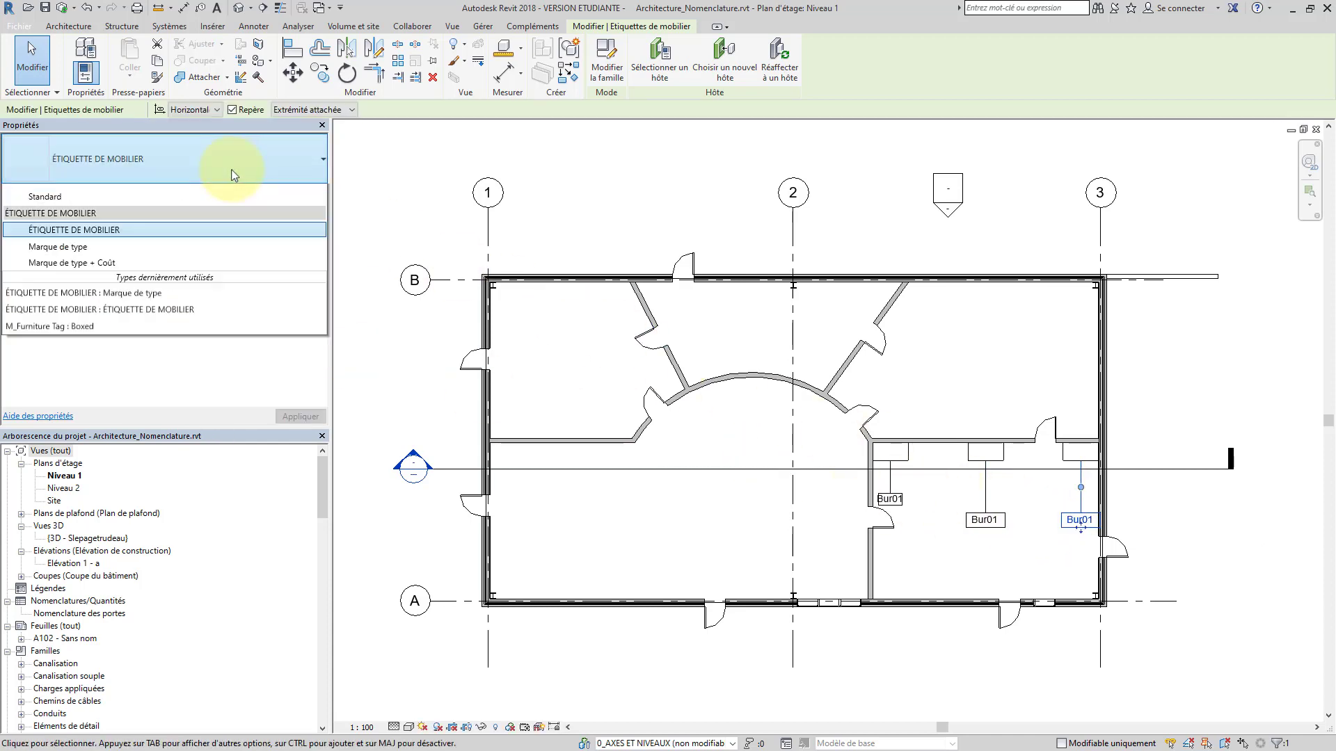
click(131, 314)
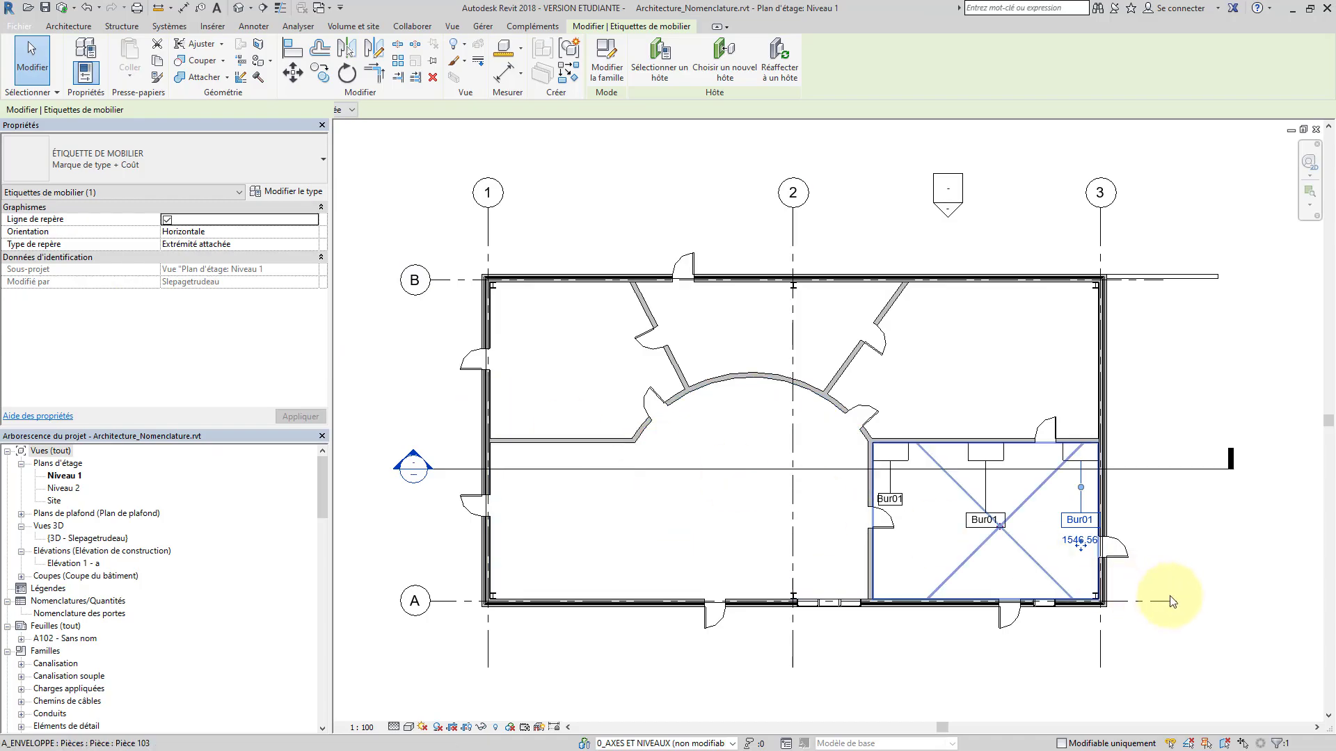
click(1174, 596)
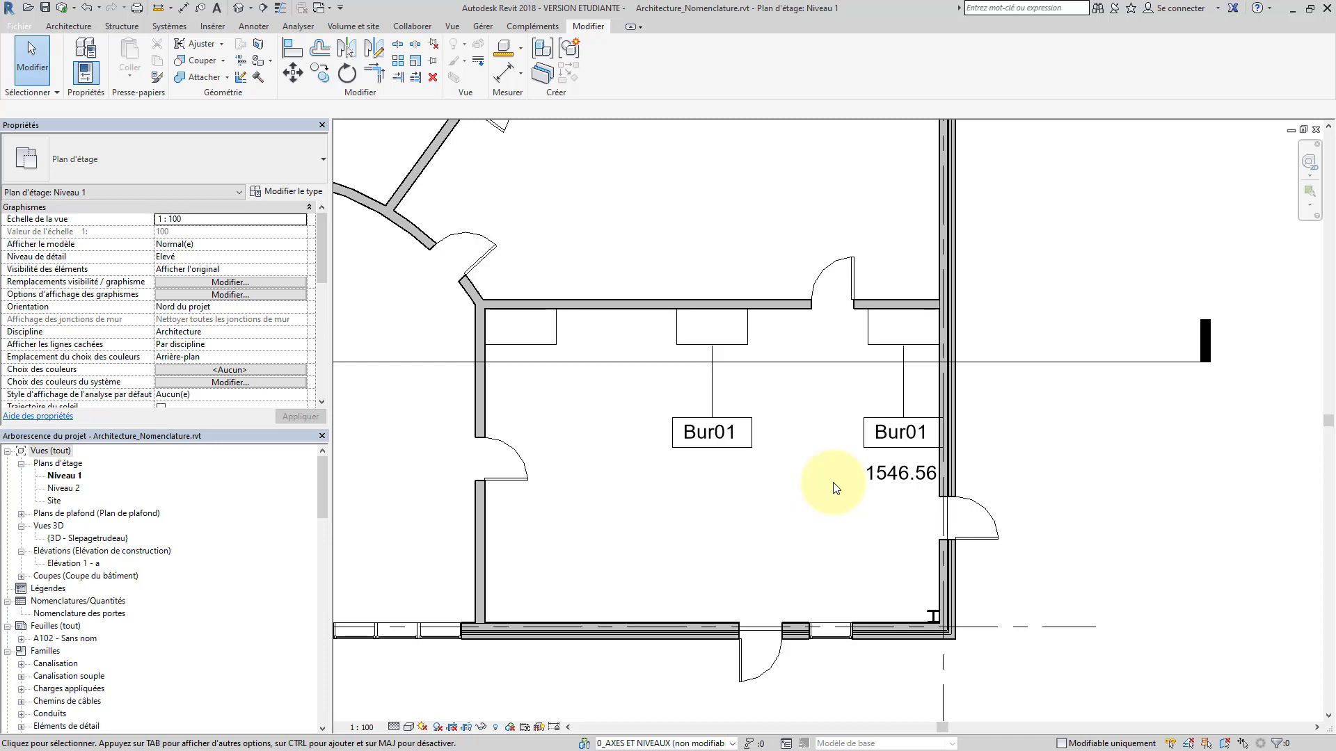
Turn on Visibilité Coût in the middle tag's Marque de type properties, compare with Marque de type + Coût and accept
click(692, 435)
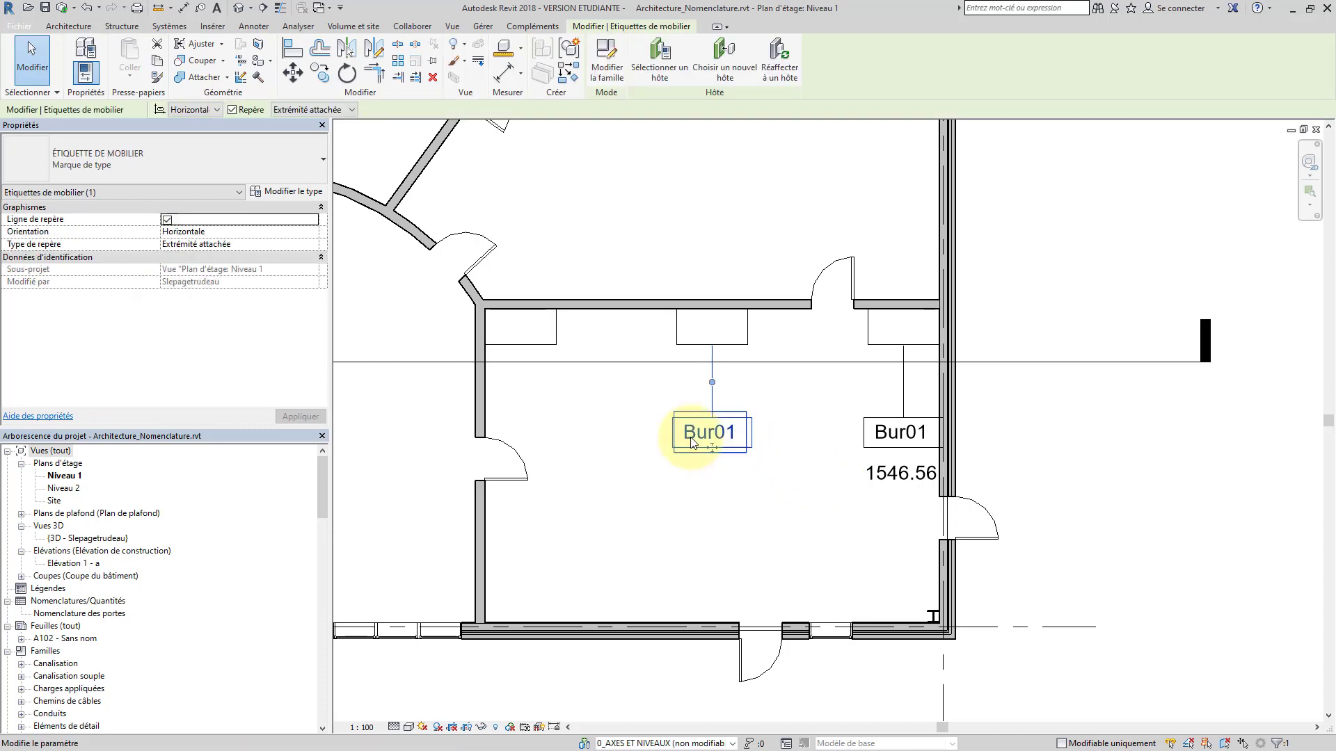
click(285, 192)
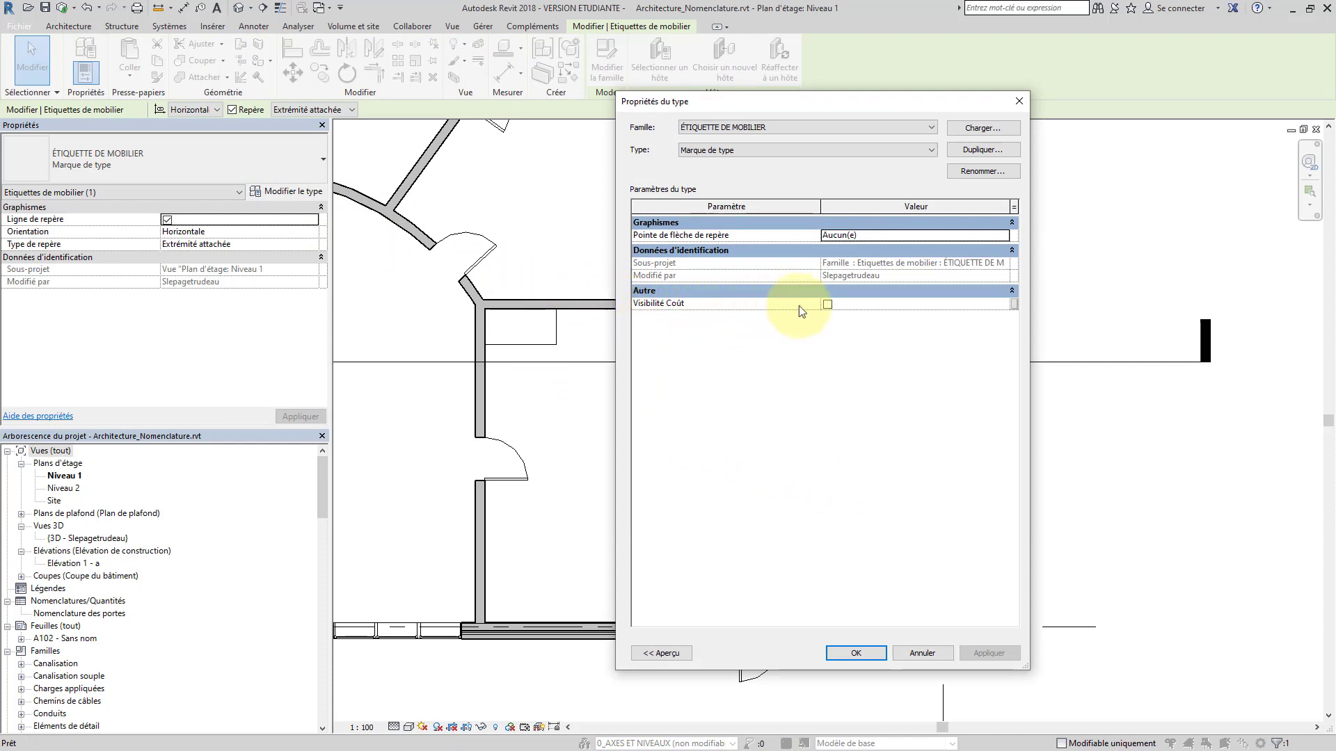
click(827, 304)
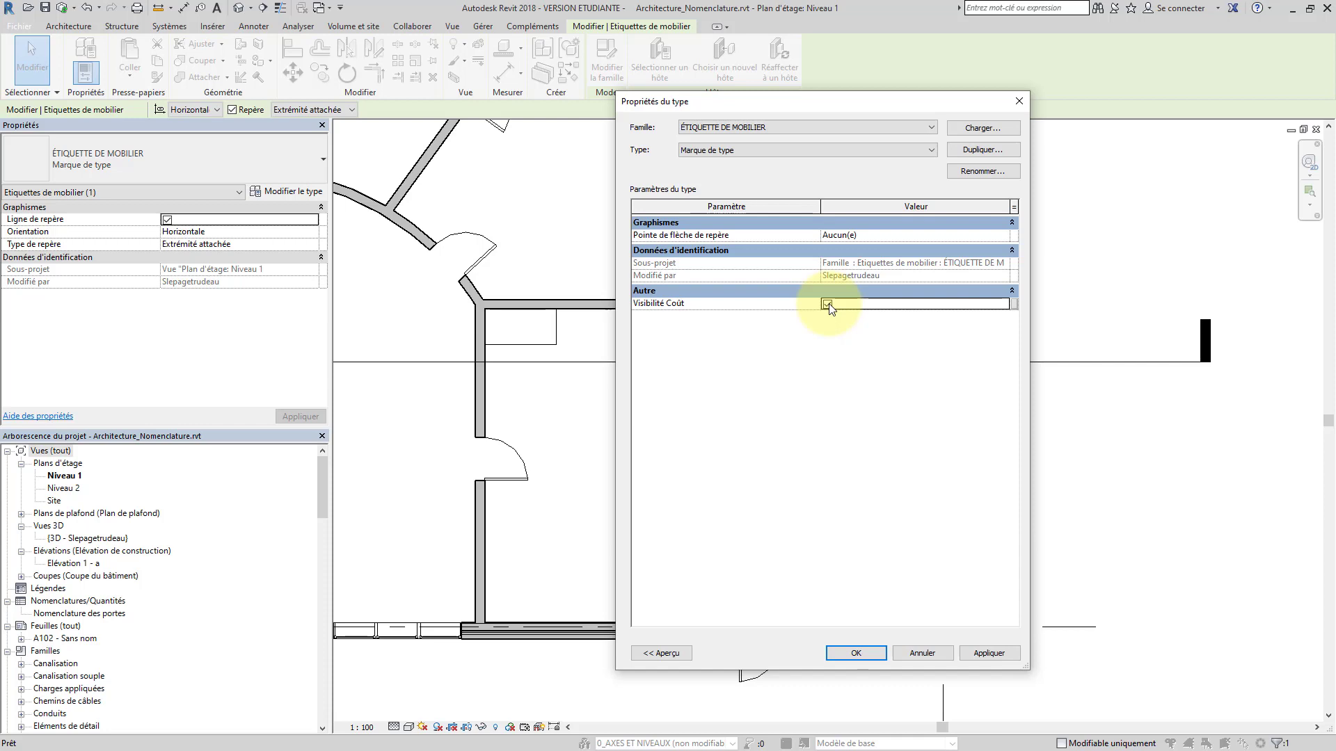
click(842, 149)
click(759, 173)
click(765, 148)
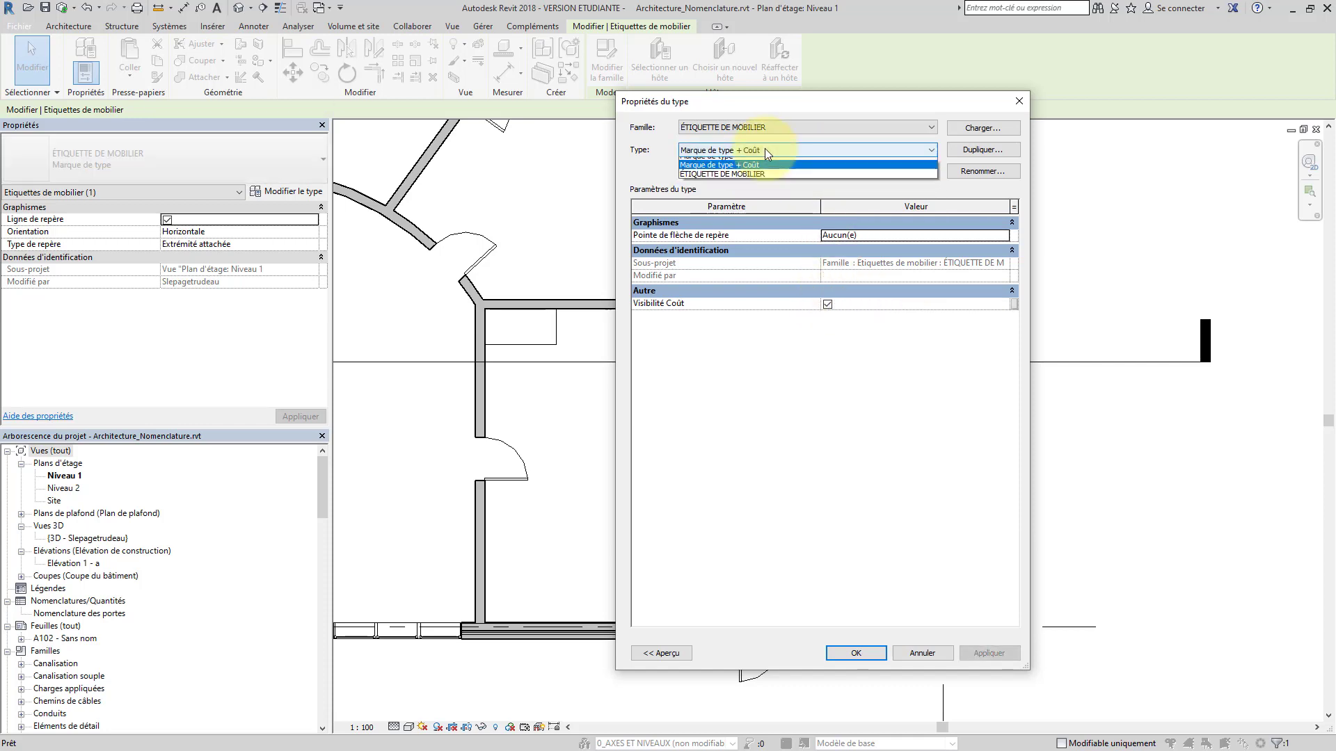
click(742, 163)
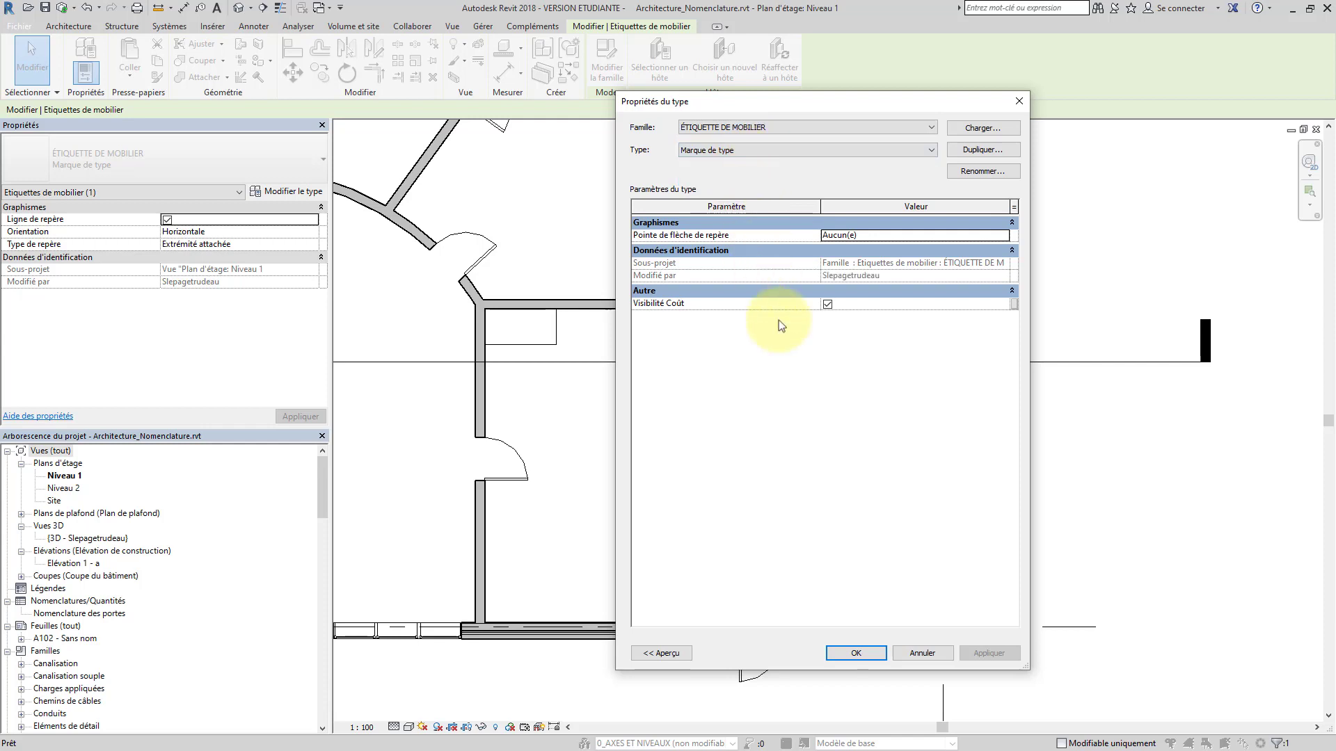
click(855, 653)
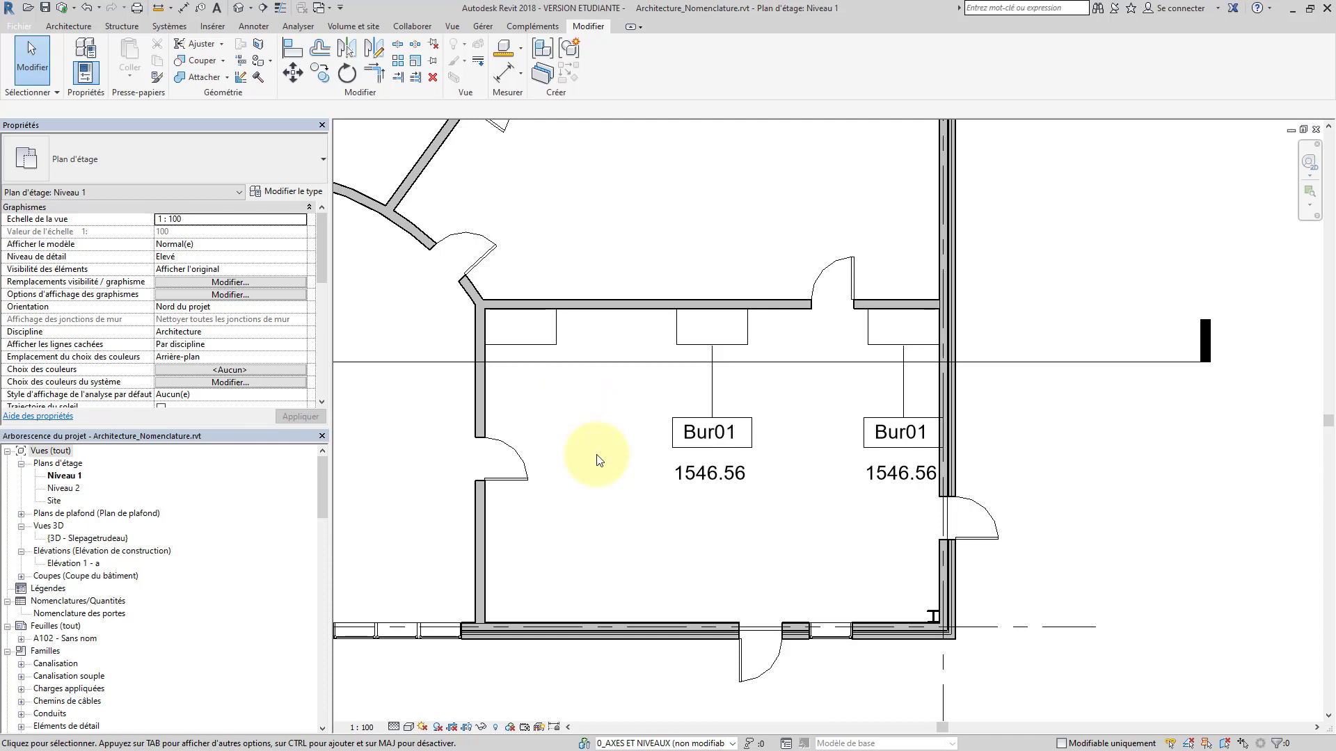
Open the middle tag's family for editing and compare Visibilité Coût between Marque de type and Marque de type + Coût
click(685, 437)
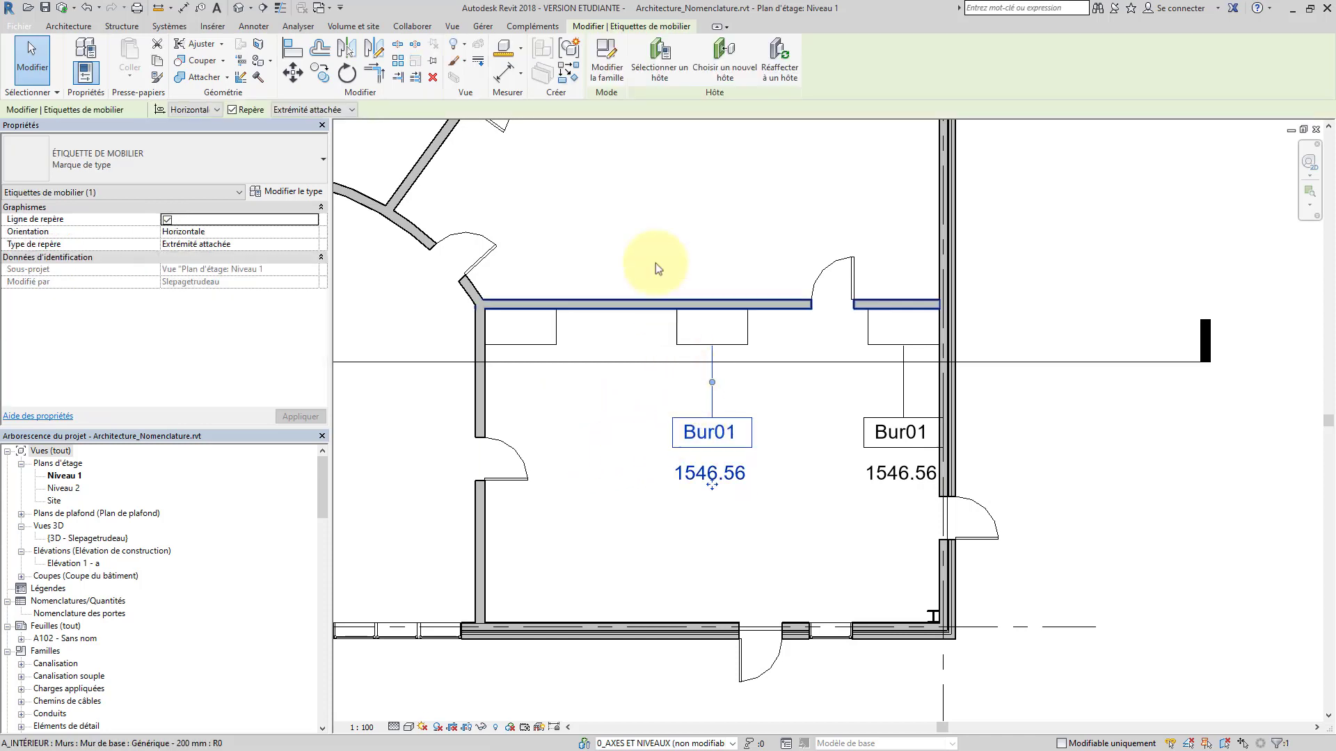
click(607, 76)
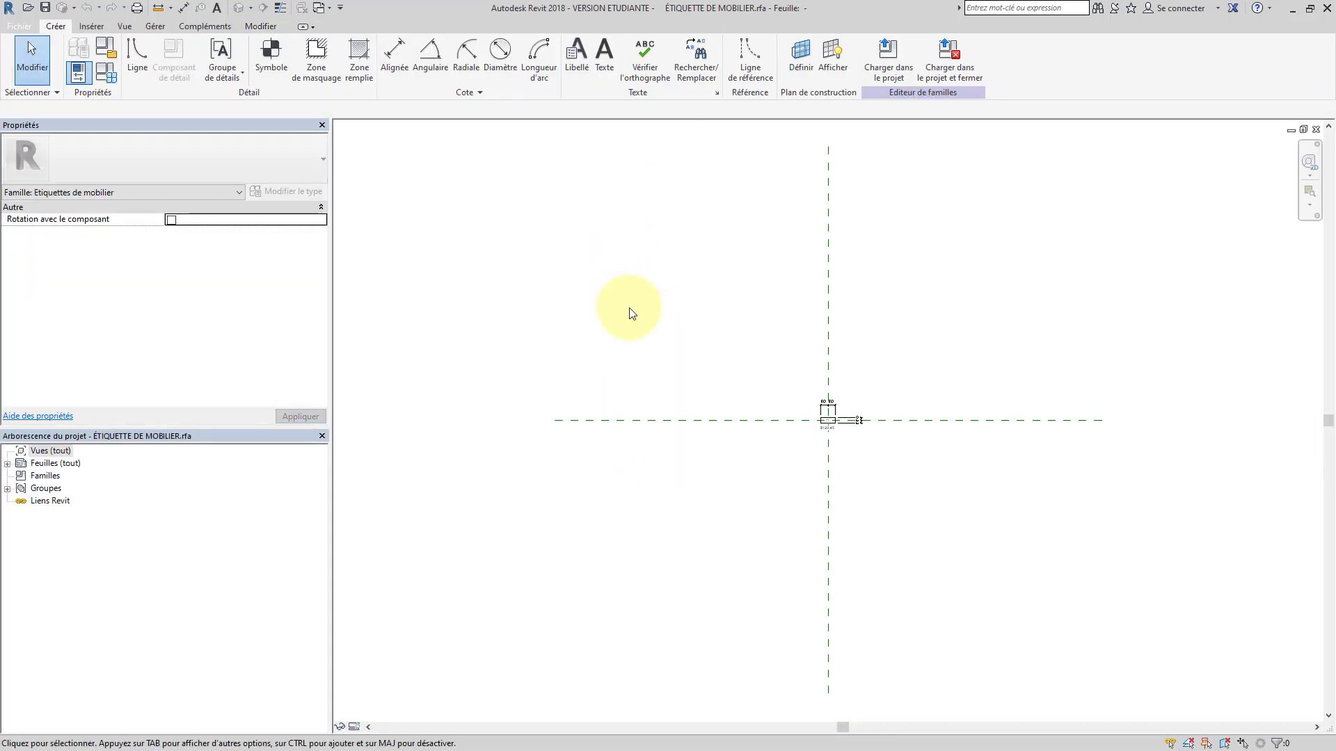
click(106, 72)
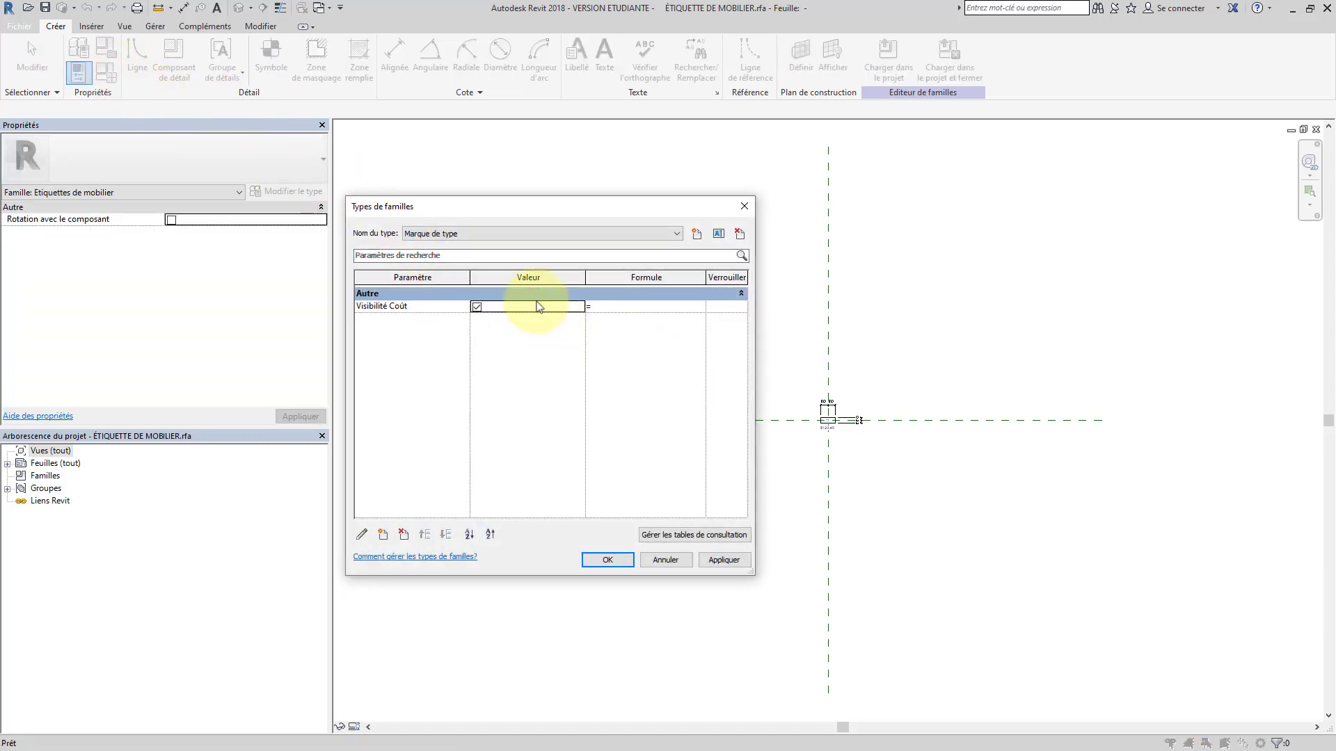
click(473, 237)
click(461, 263)
click(464, 235)
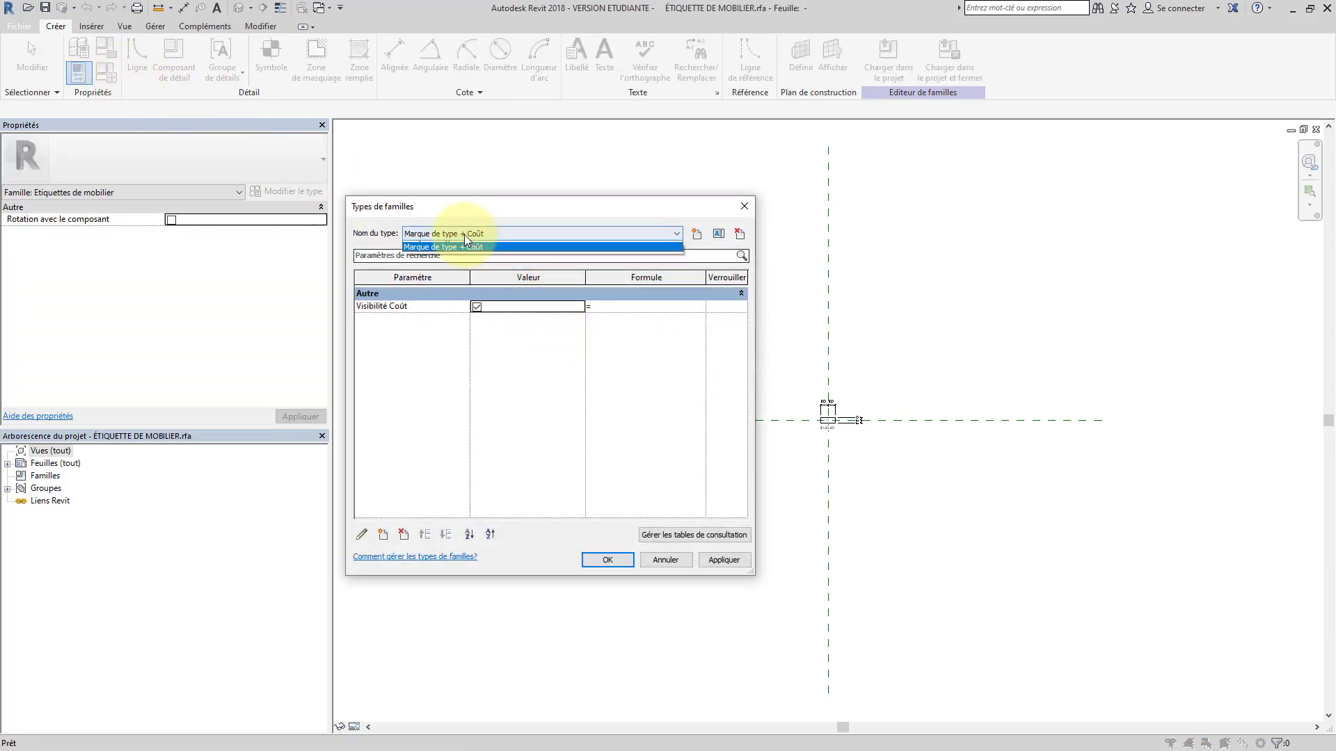
click(457, 256)
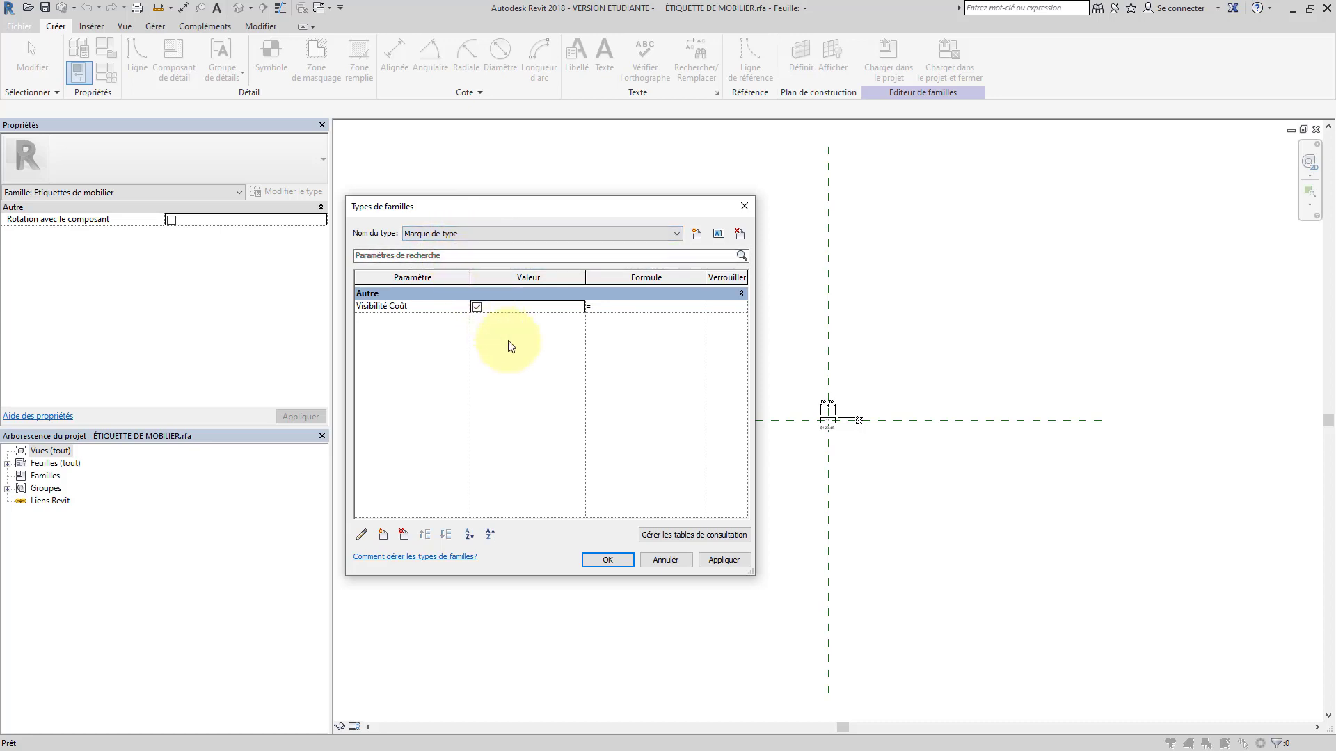
Switch off Visibilité Coût for Marque de type, check Marque de type + Coût, and accept with Marque de type current
click(476, 307)
click(503, 235)
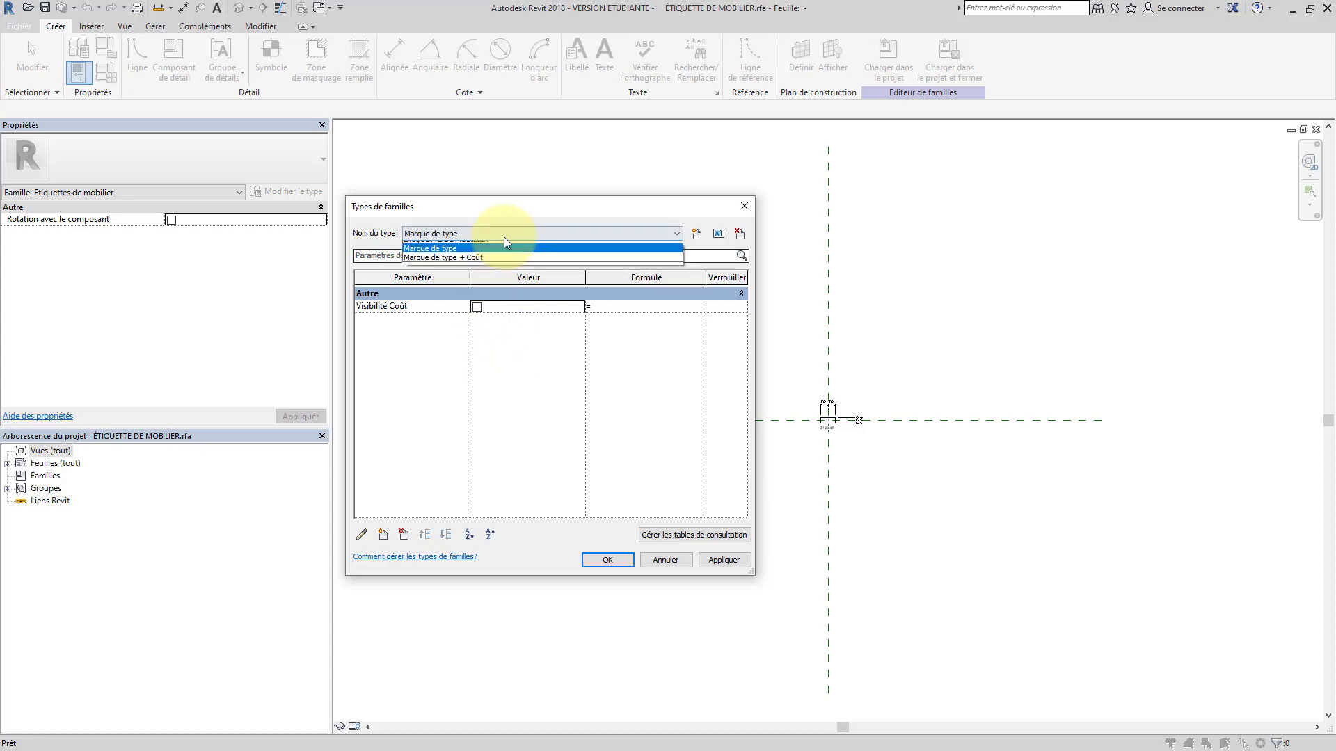
click(477, 265)
click(492, 235)
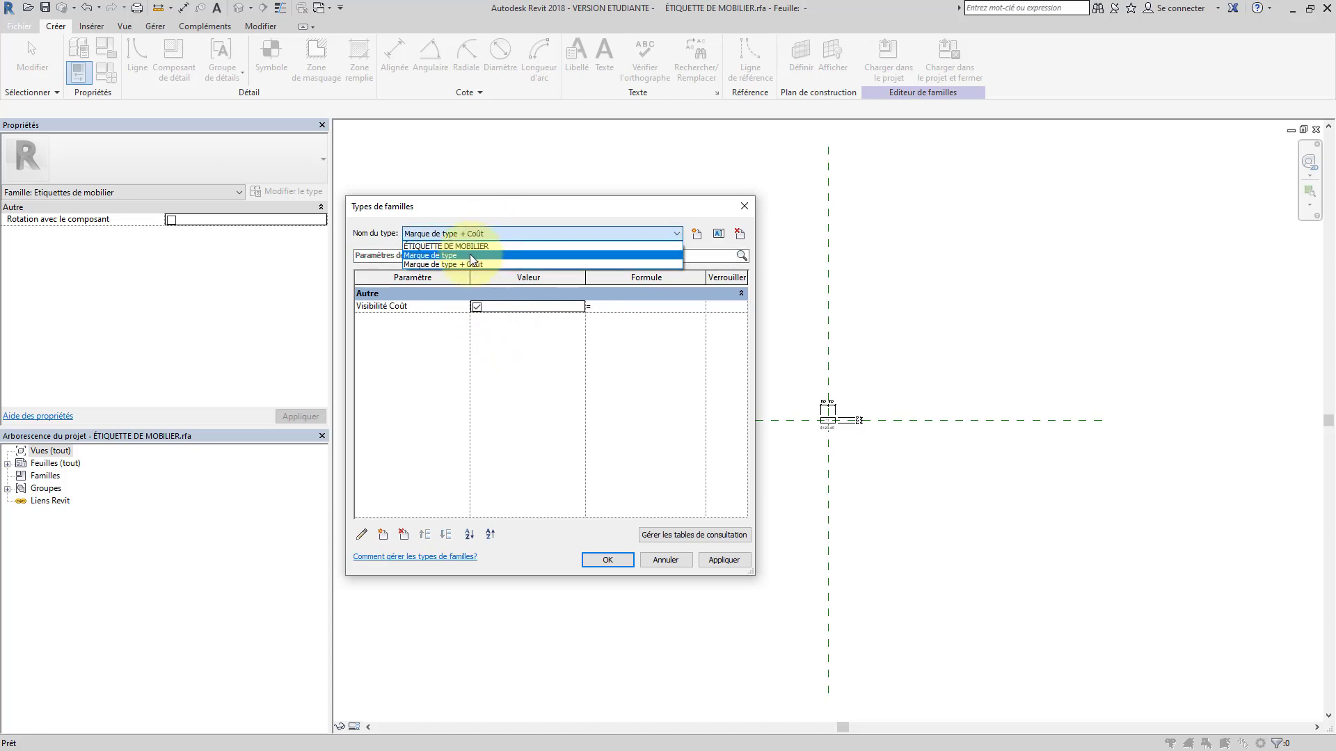
click(487, 256)
click(603, 559)
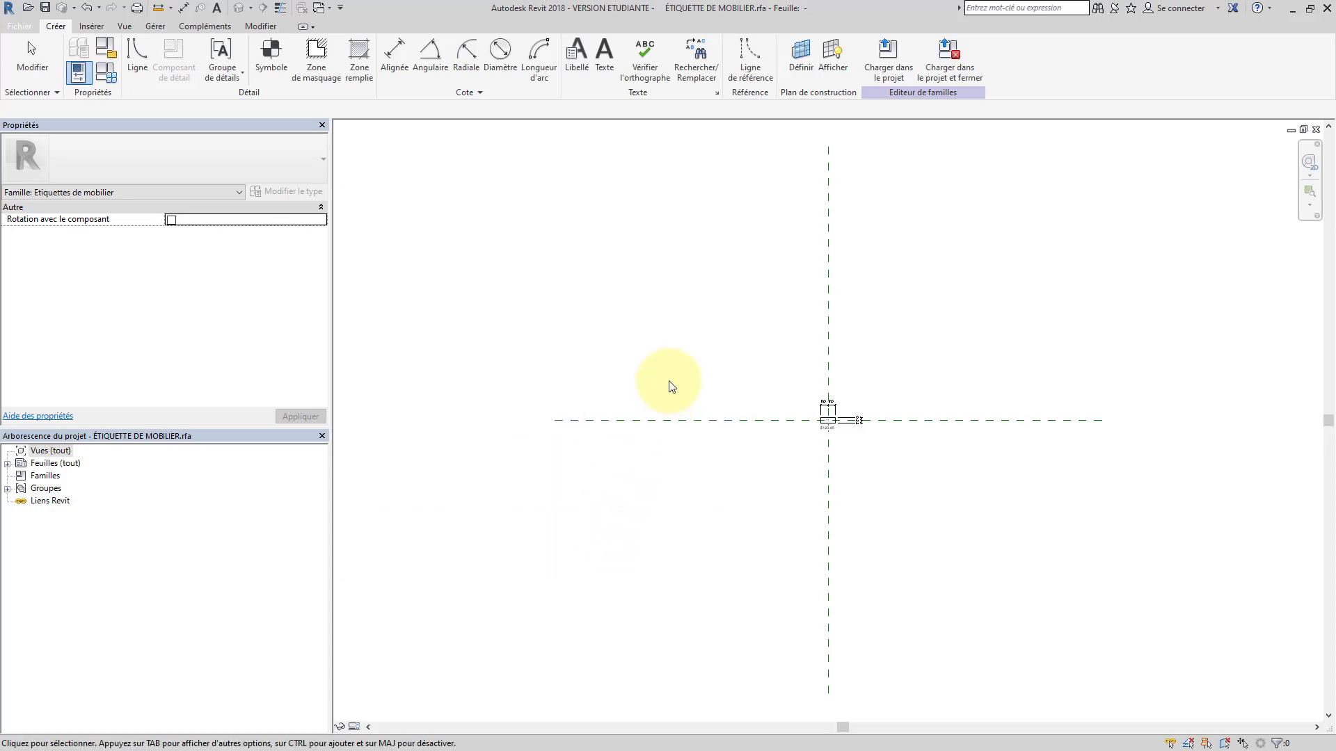
Save over ÉTIQUETTE DE MOBILIER.rfa and reload it into the project, replacing the existing version and its parameter values
click(955, 75)
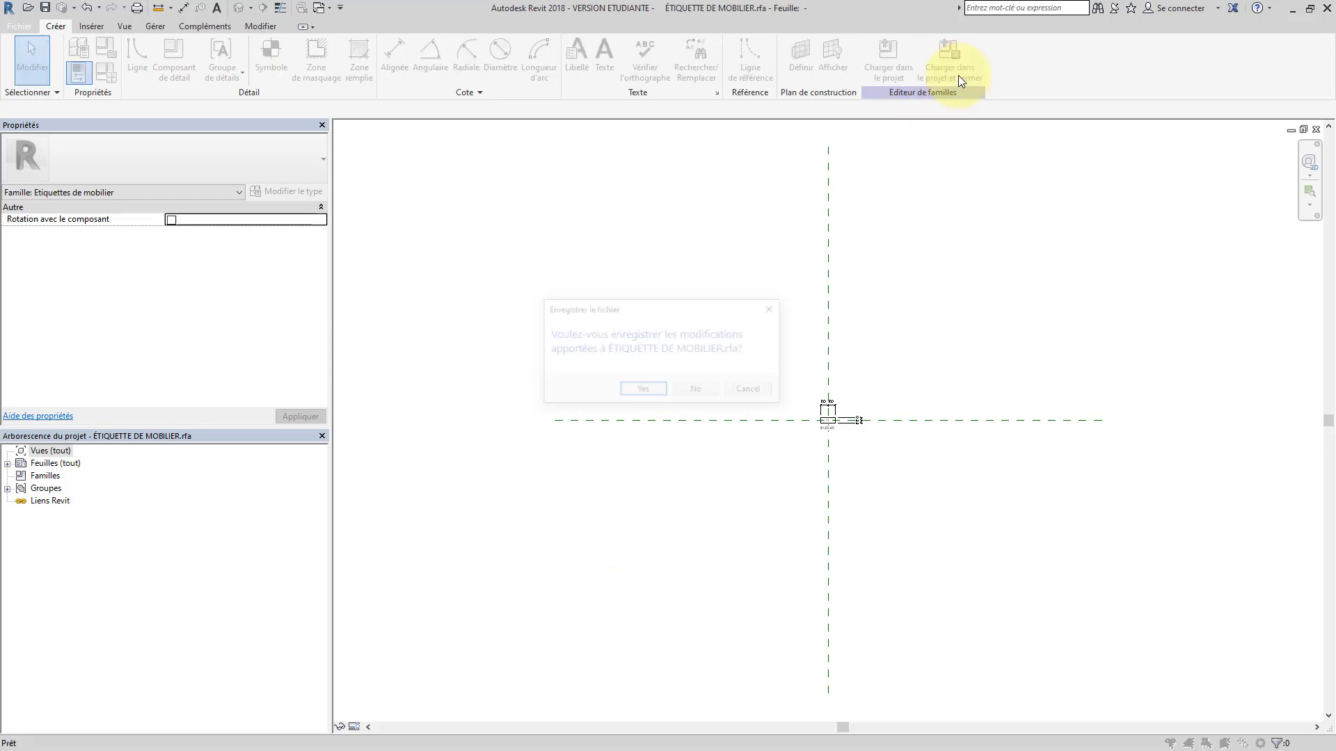
click(641, 391)
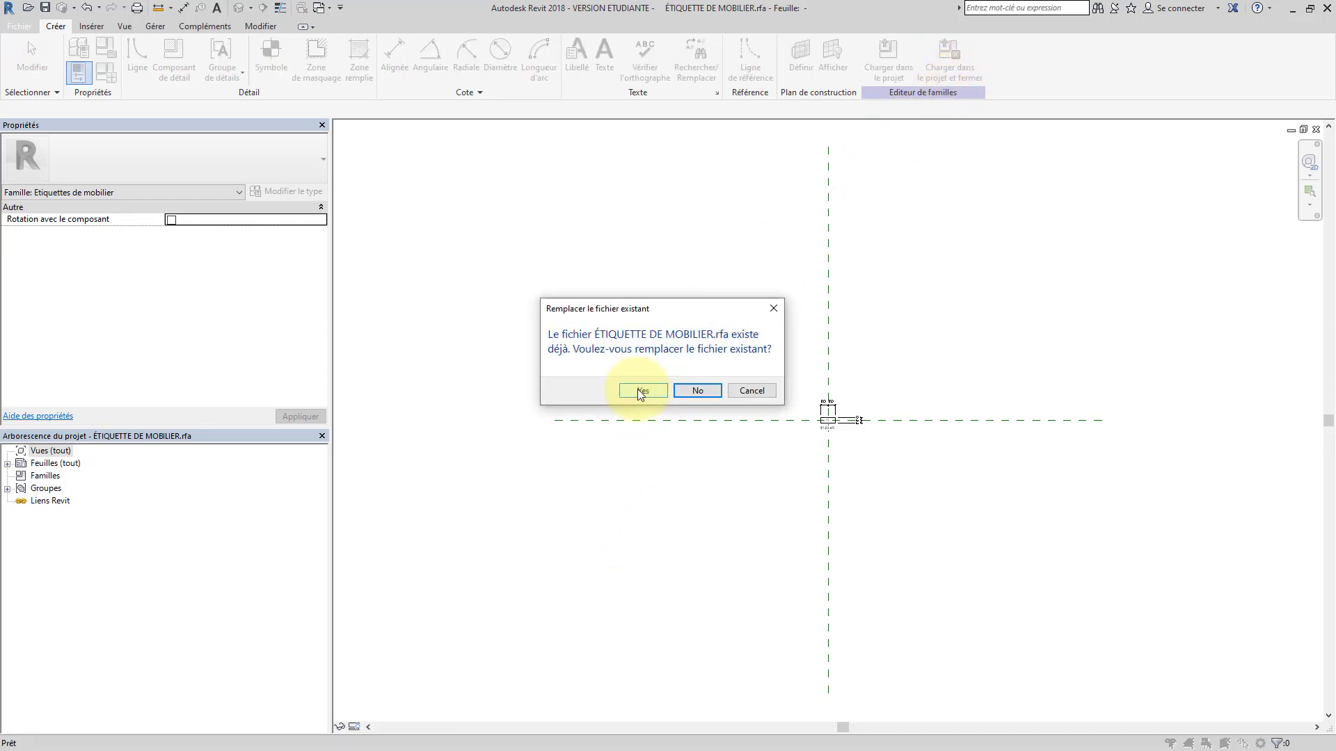
click(635, 391)
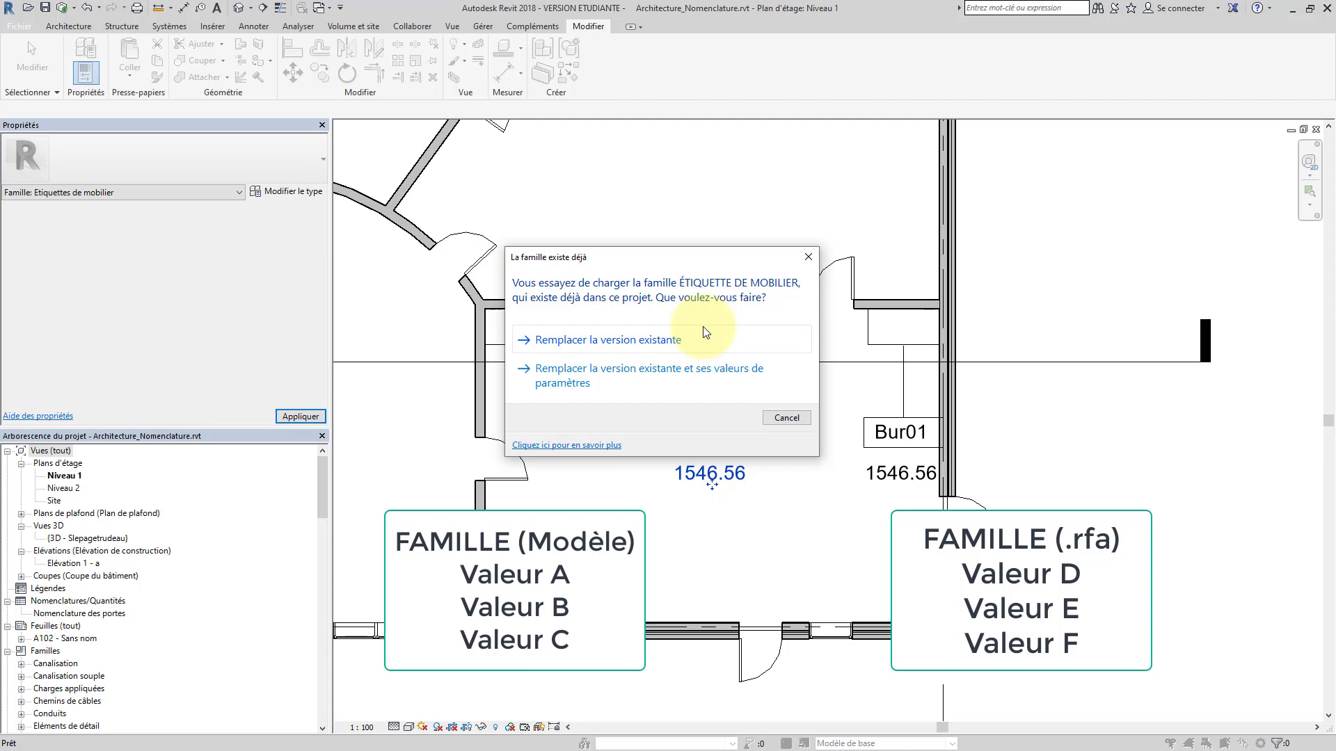
click(678, 386)
click(701, 398)
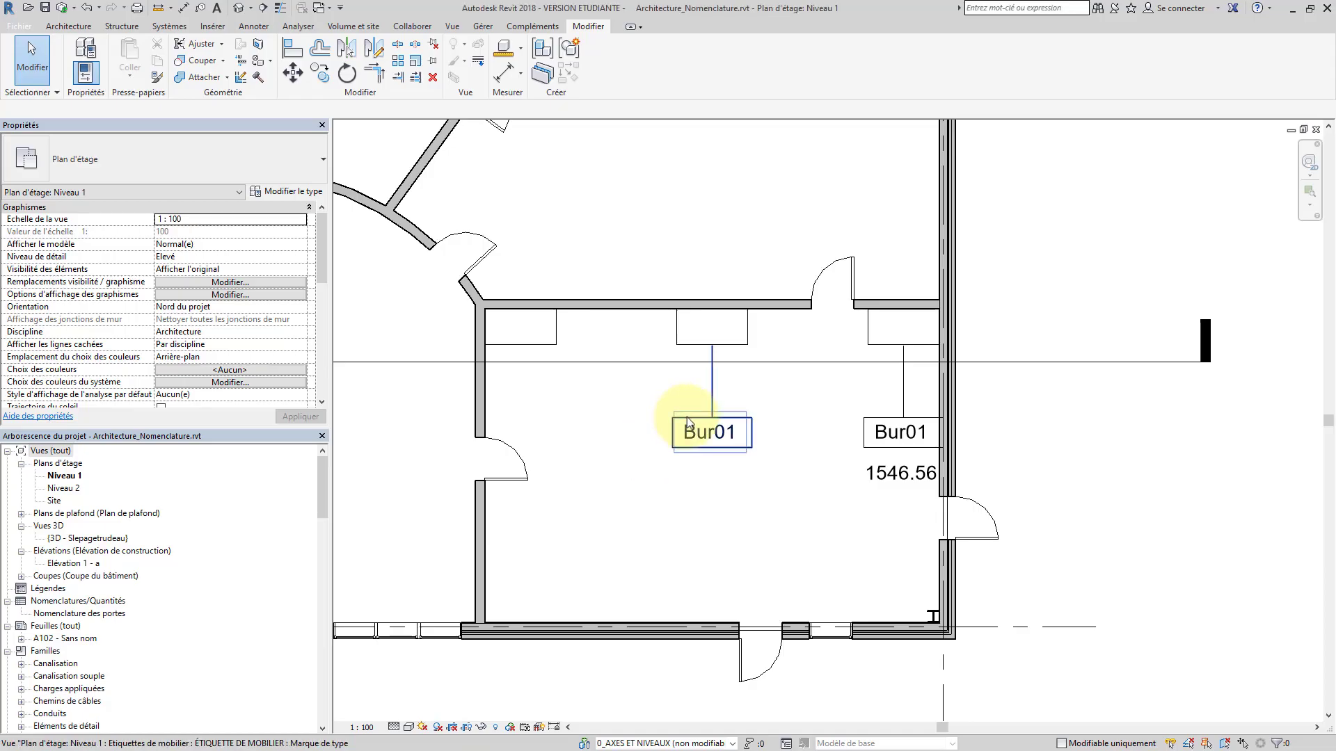
Change the middle desk's tag to the ÉTIQUETTE DE MOBILIER type
click(687, 416)
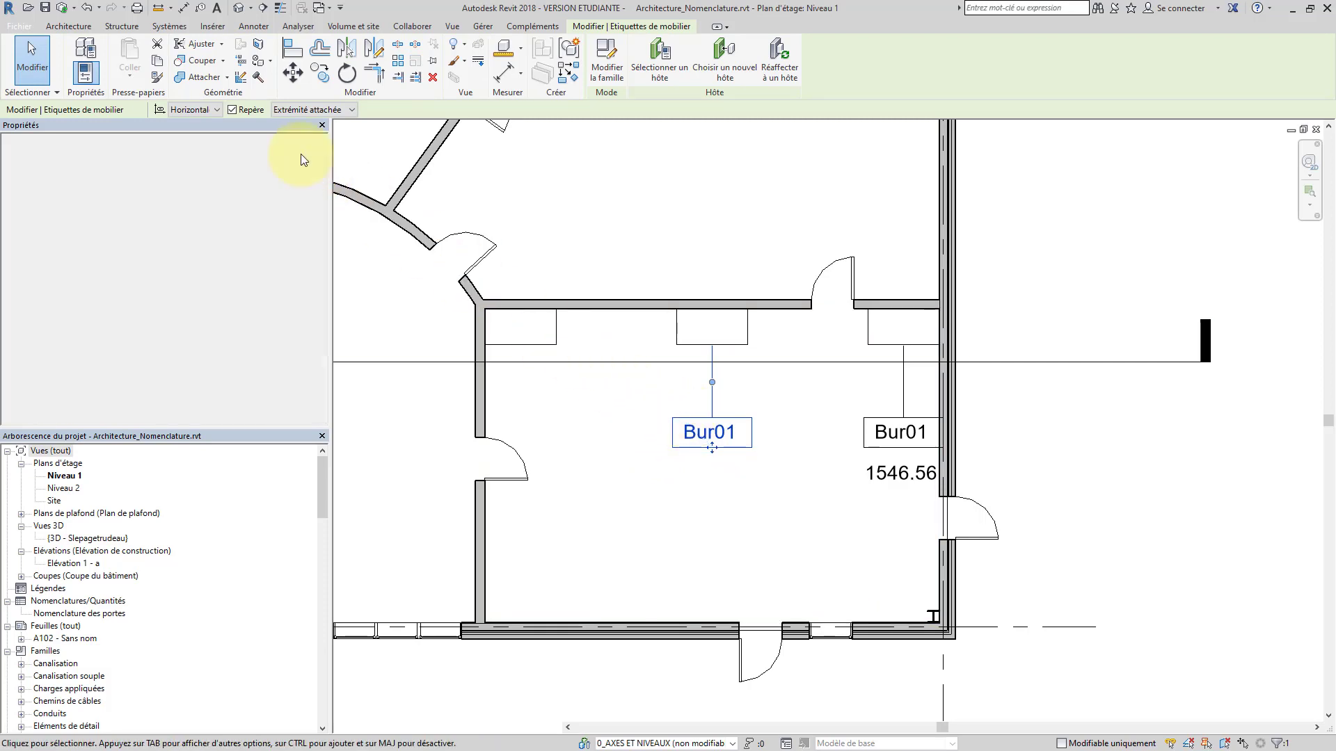
click(305, 157)
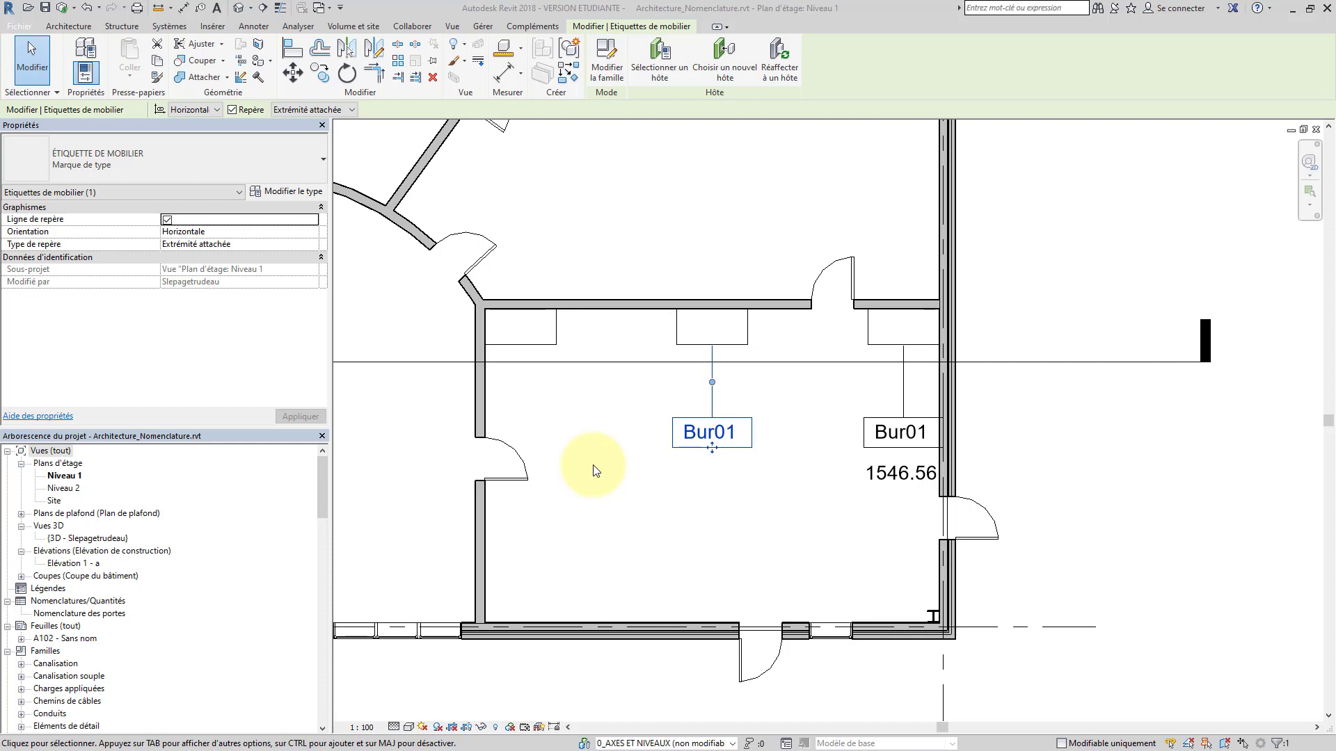
click(300, 164)
click(99, 279)
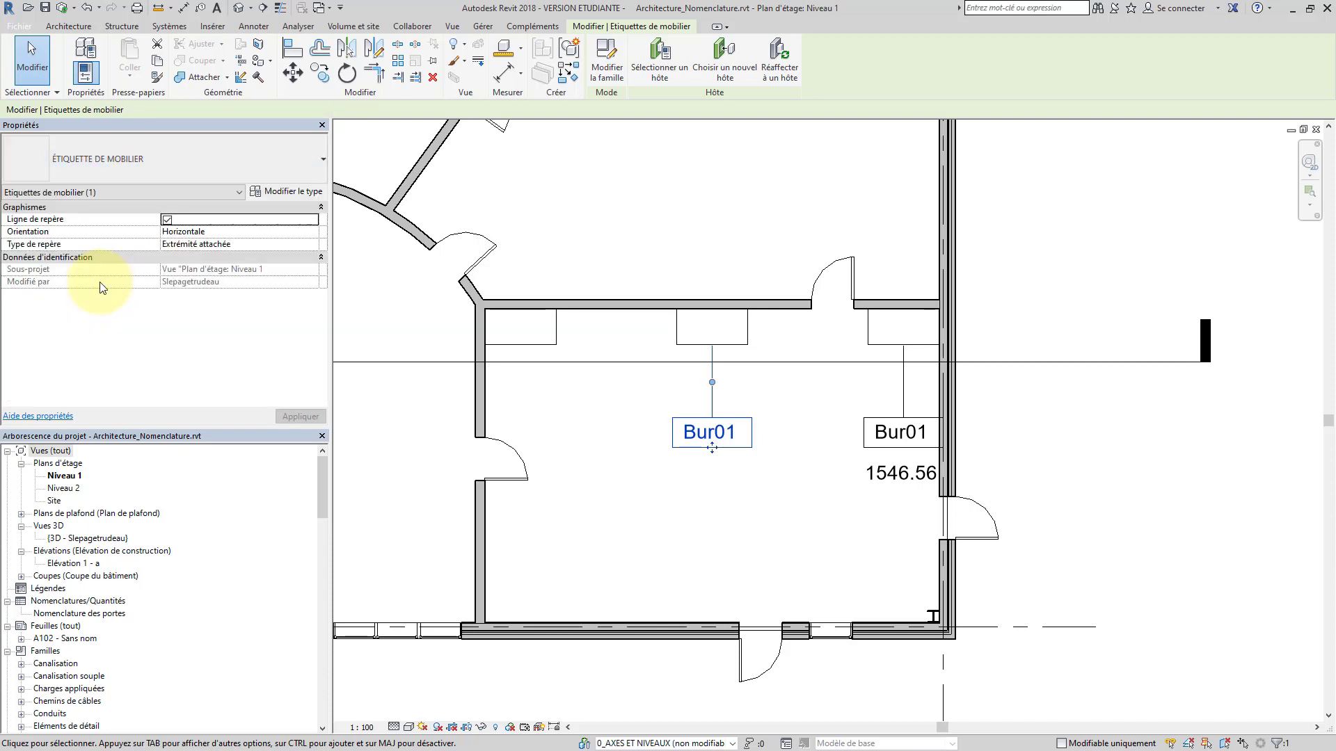
click(602, 453)
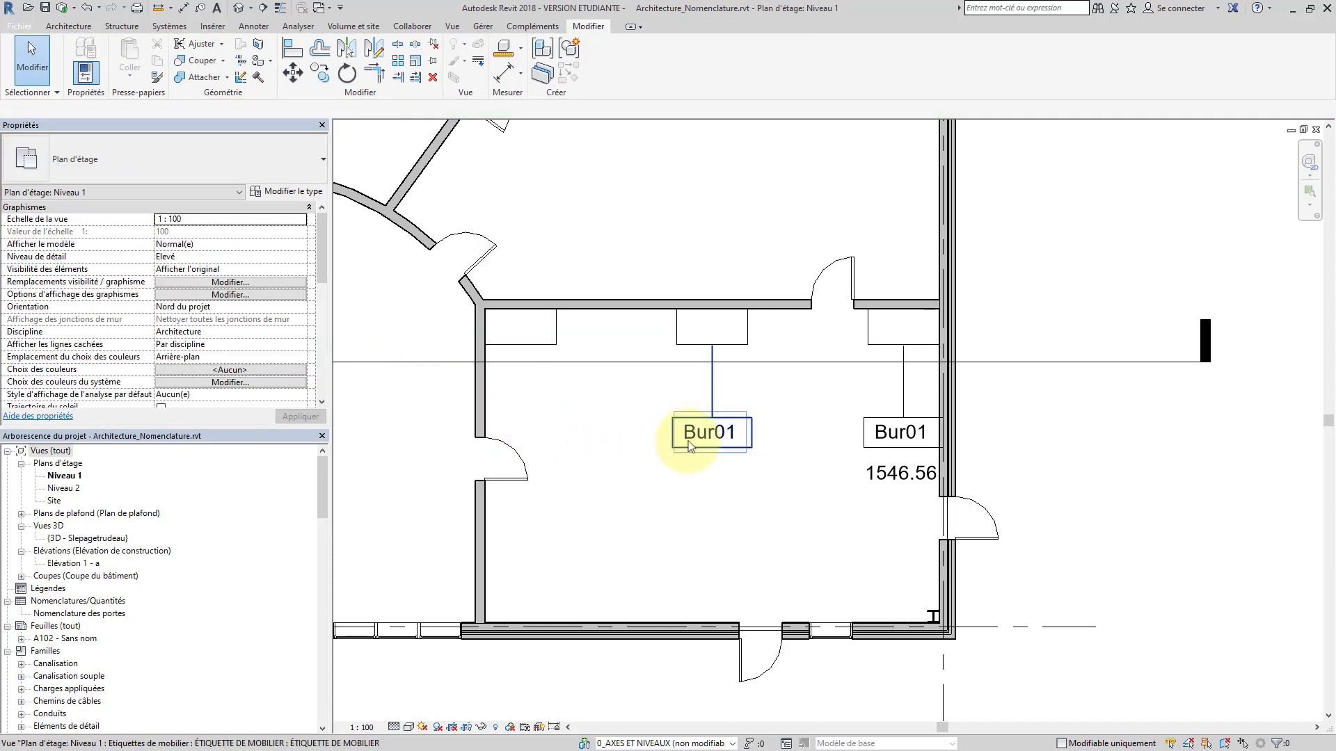
Select all instances of the middle desk's tag type in the entire project
click(710, 443)
right_click(711, 442)
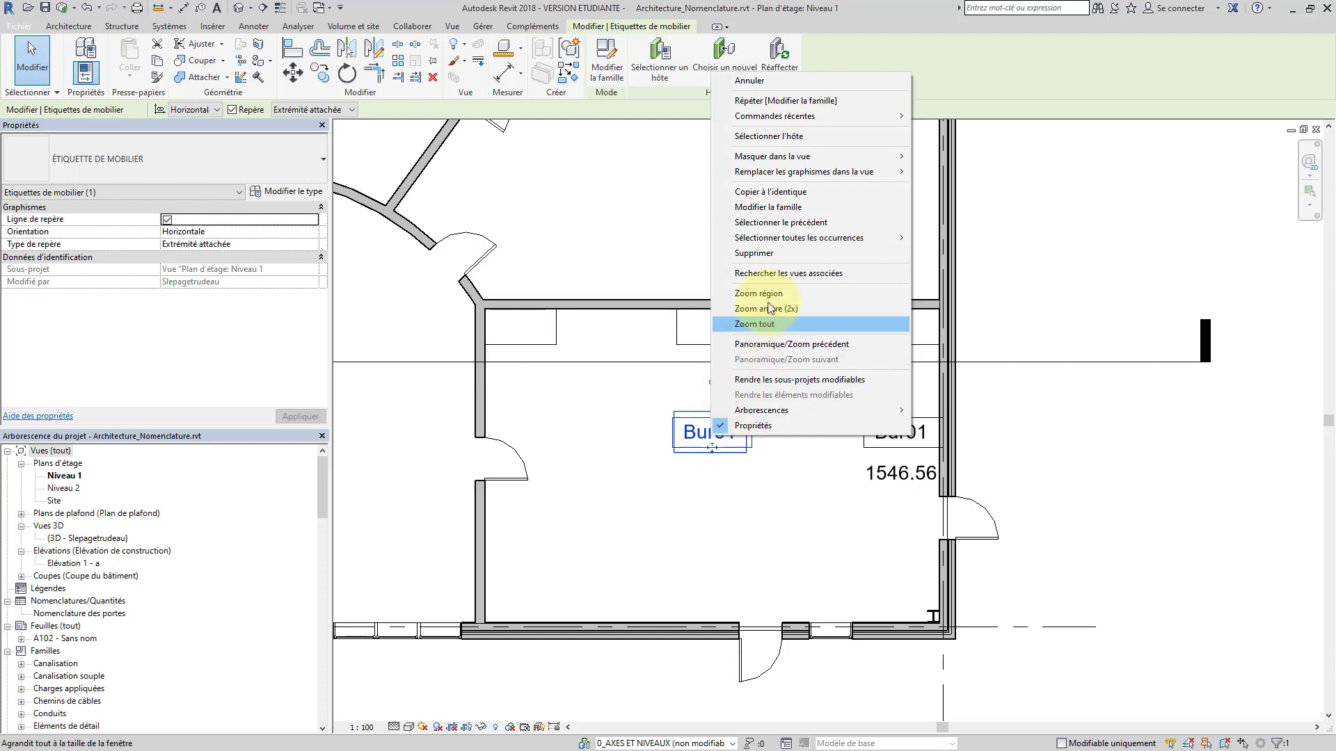
mouse_move(795, 239)
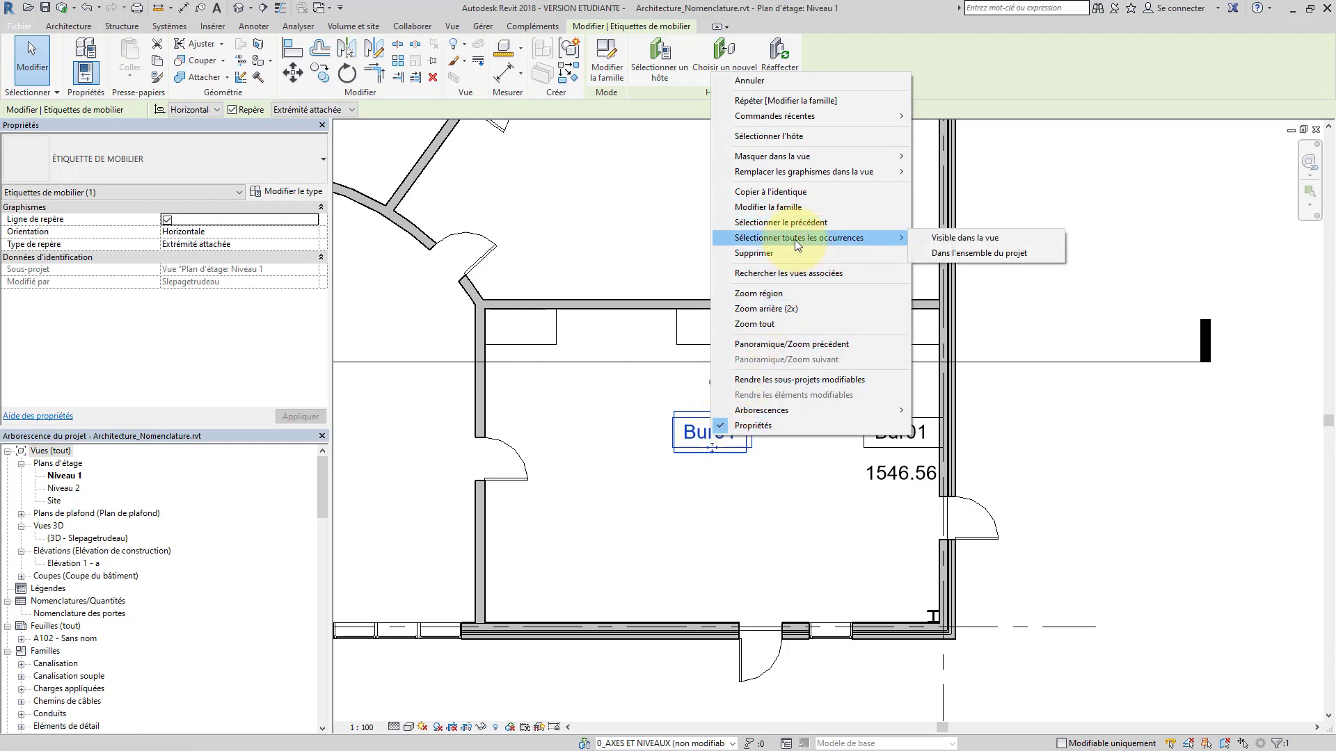
click(952, 249)
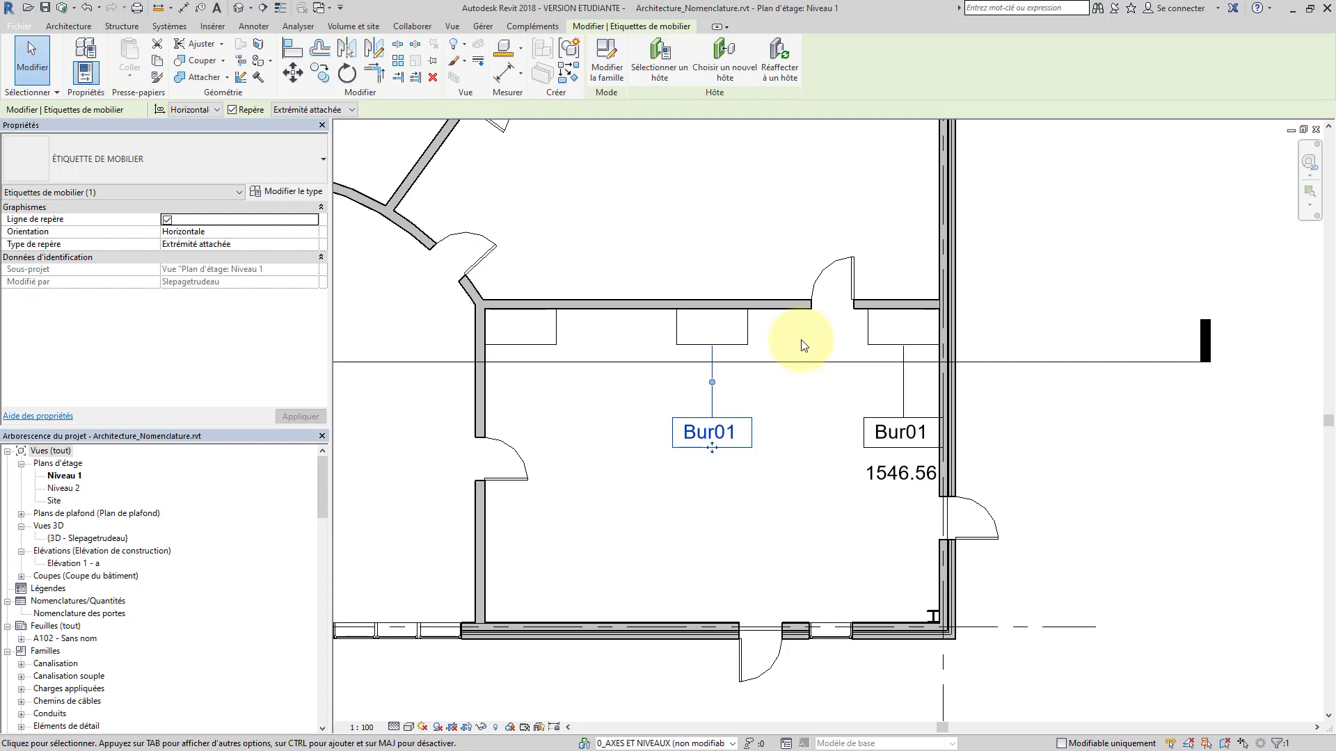
Change the middle desk's tag to the Marque de type type of ÉTIQUETTE DE MOBILIER
click(309, 155)
click(98, 292)
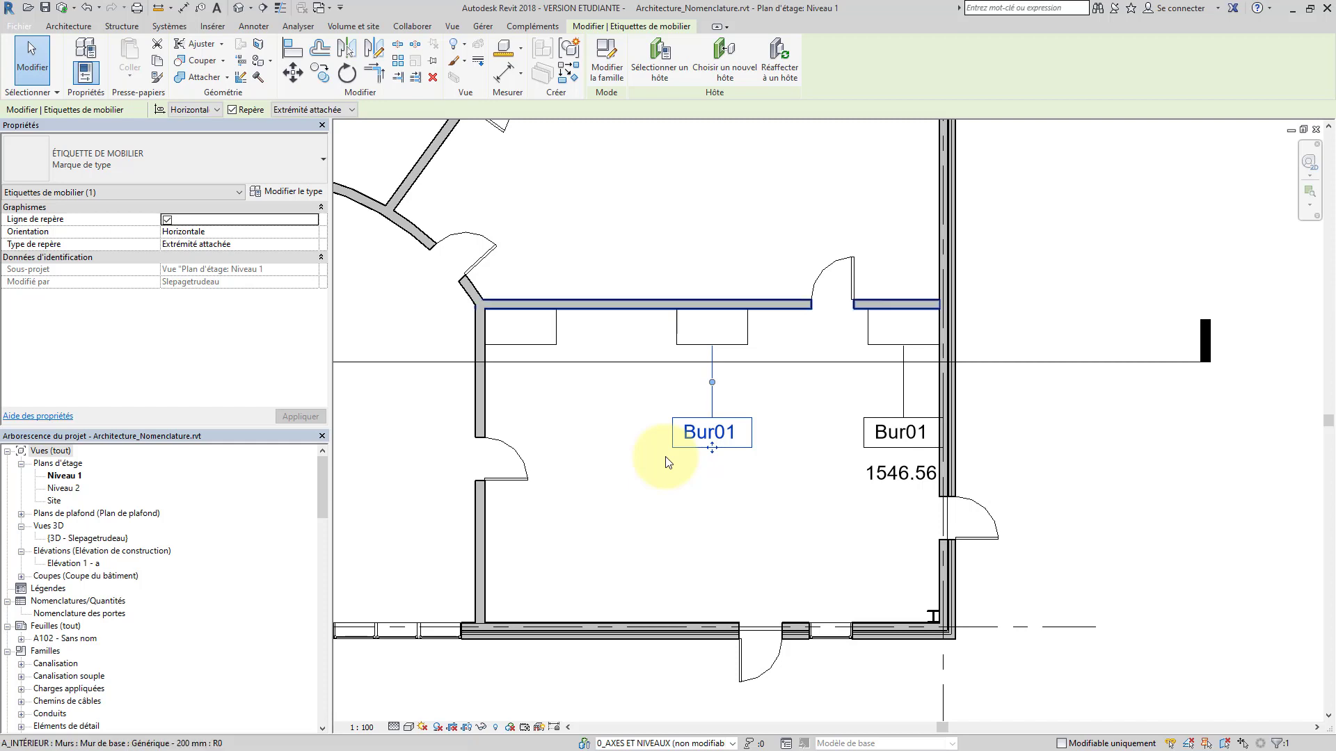
Start purging the project's unused elements and deselect every item in the purge list
click(484, 31)
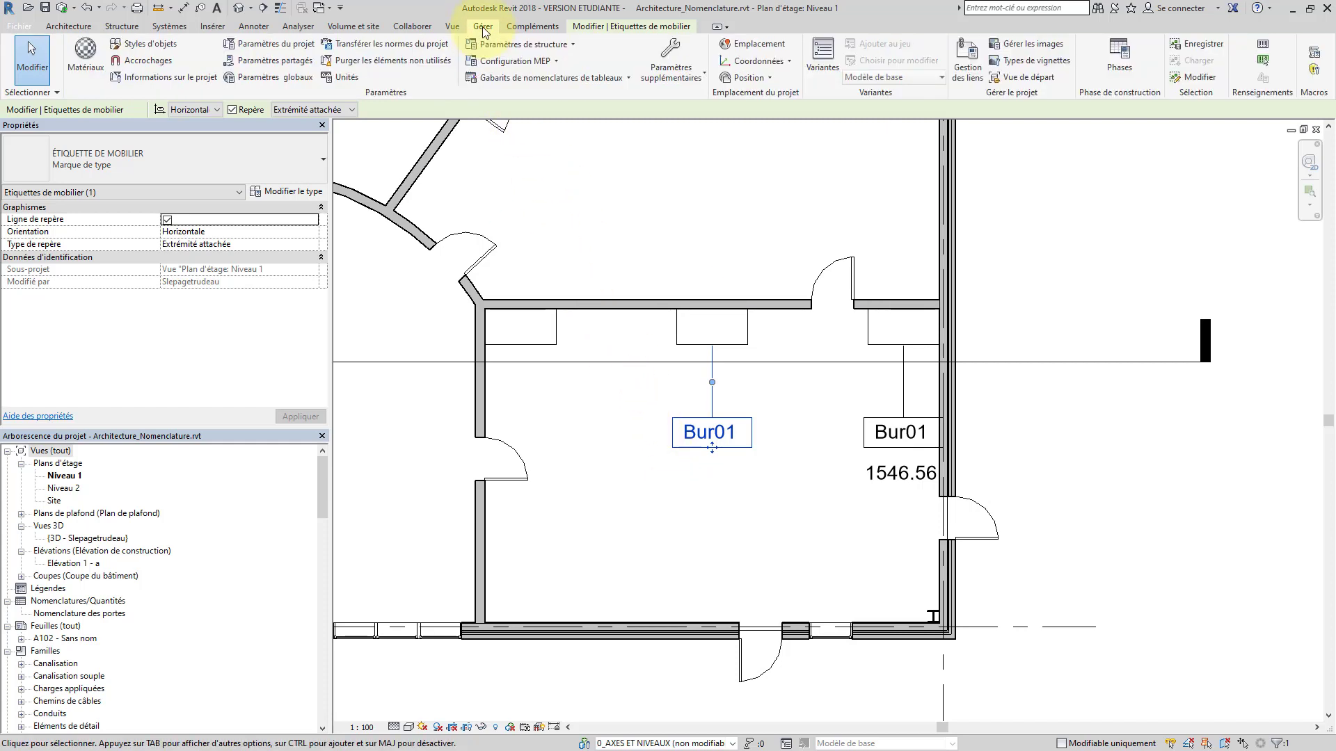
click(385, 64)
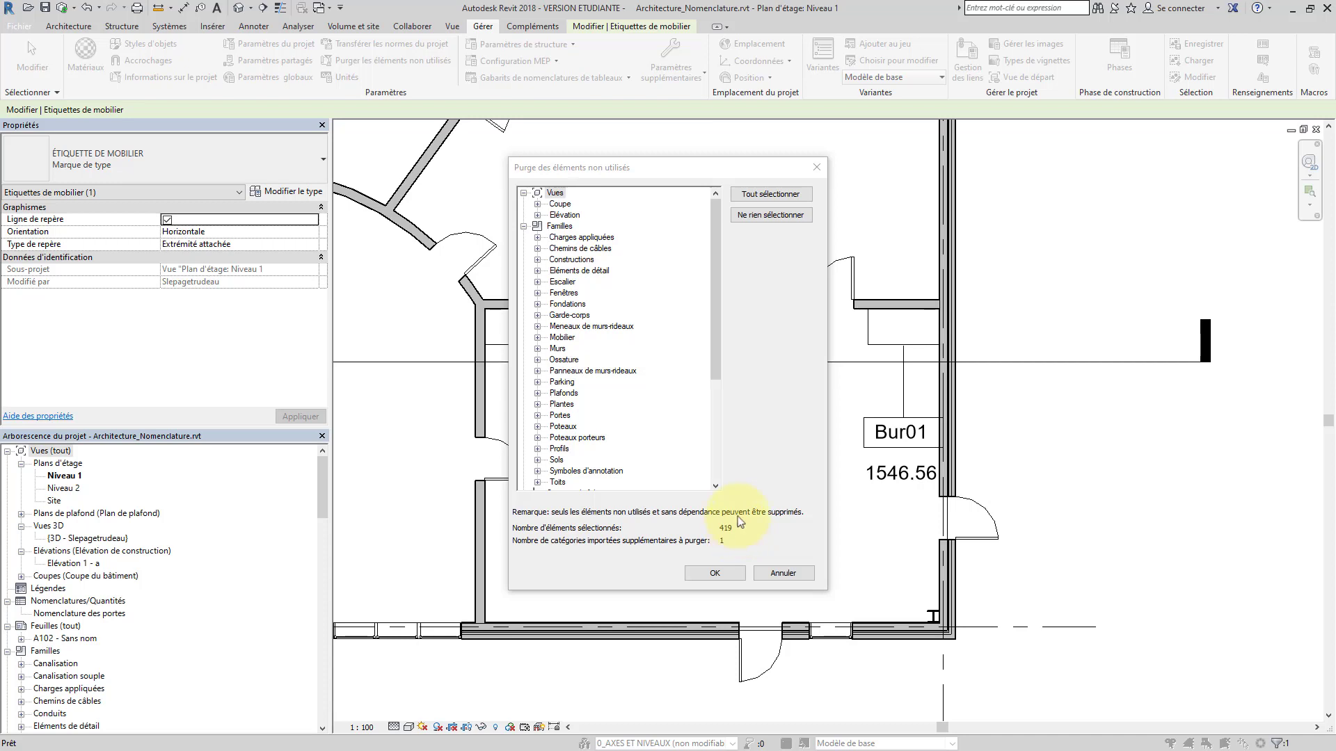
click(766, 215)
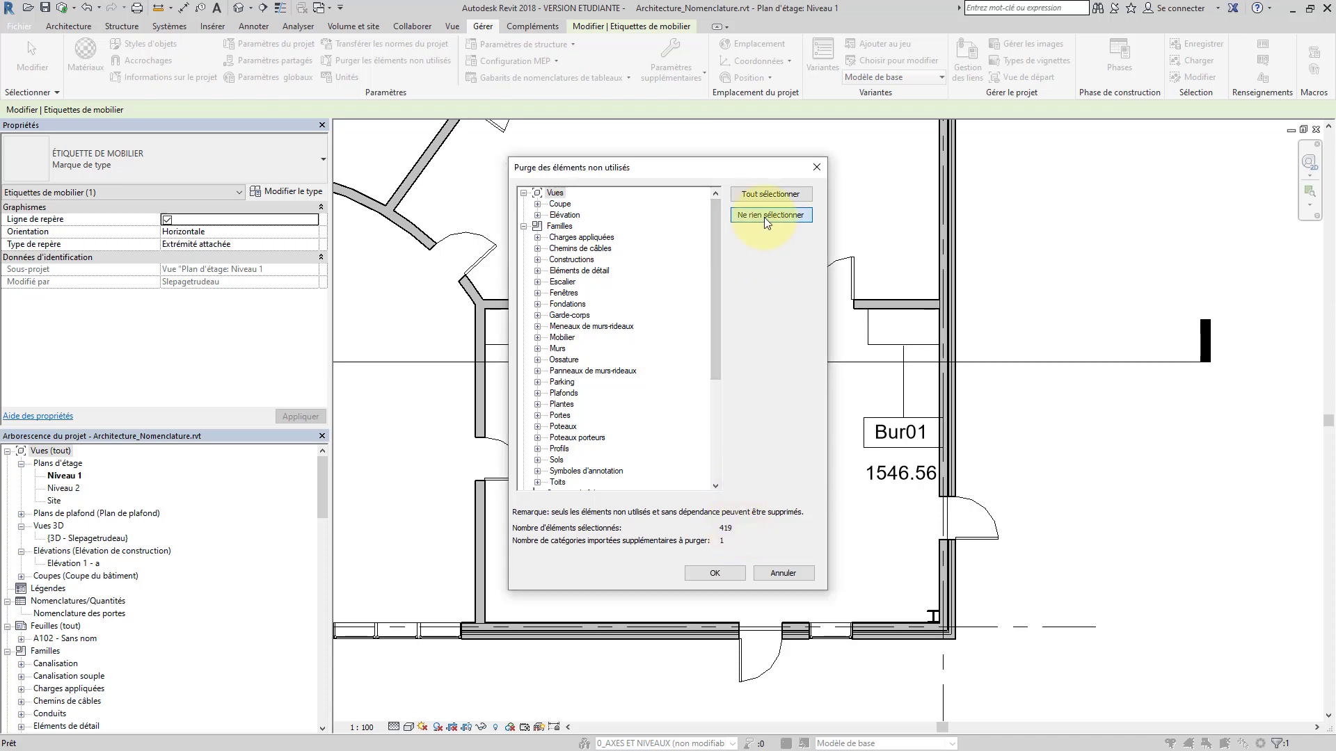
click(742, 530)
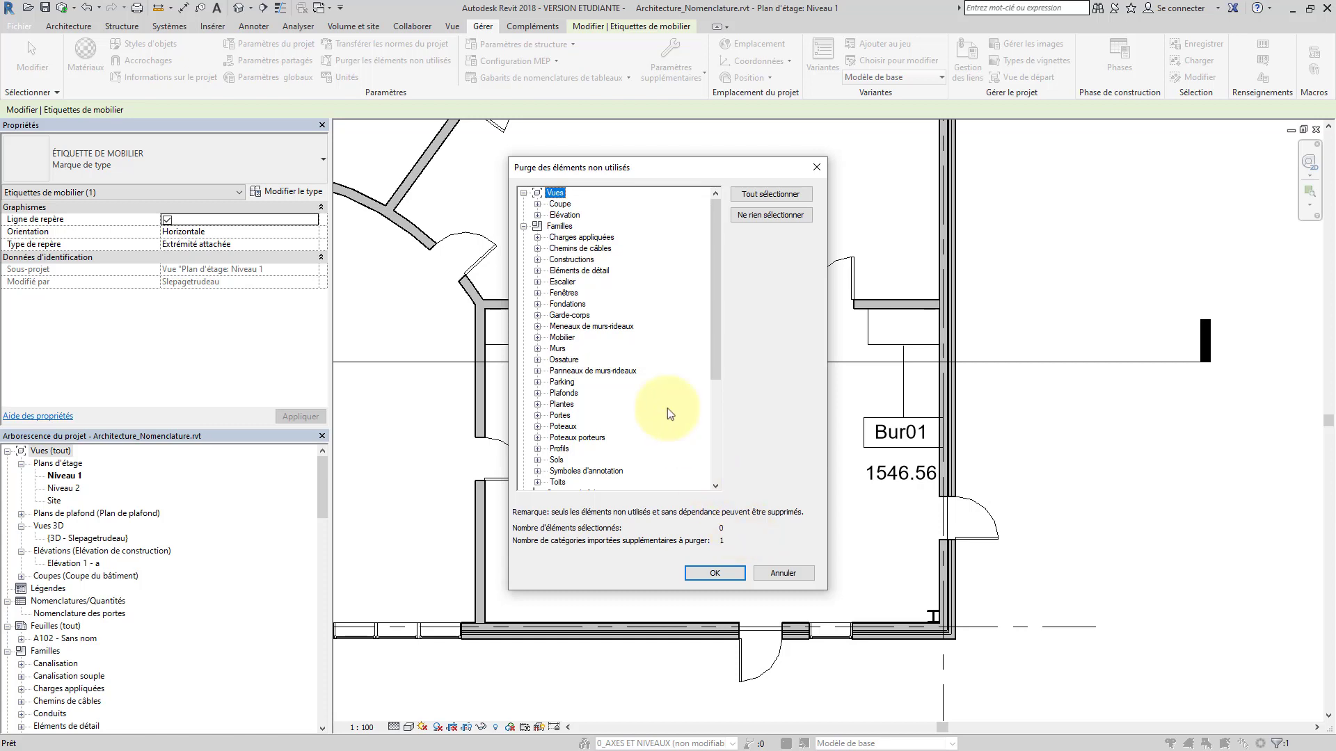
Purge only the unused ÉTIQUETTE DE MOBILIER type among the annotation symbols, and check the types available for the middle desk's tag
click(559, 228)
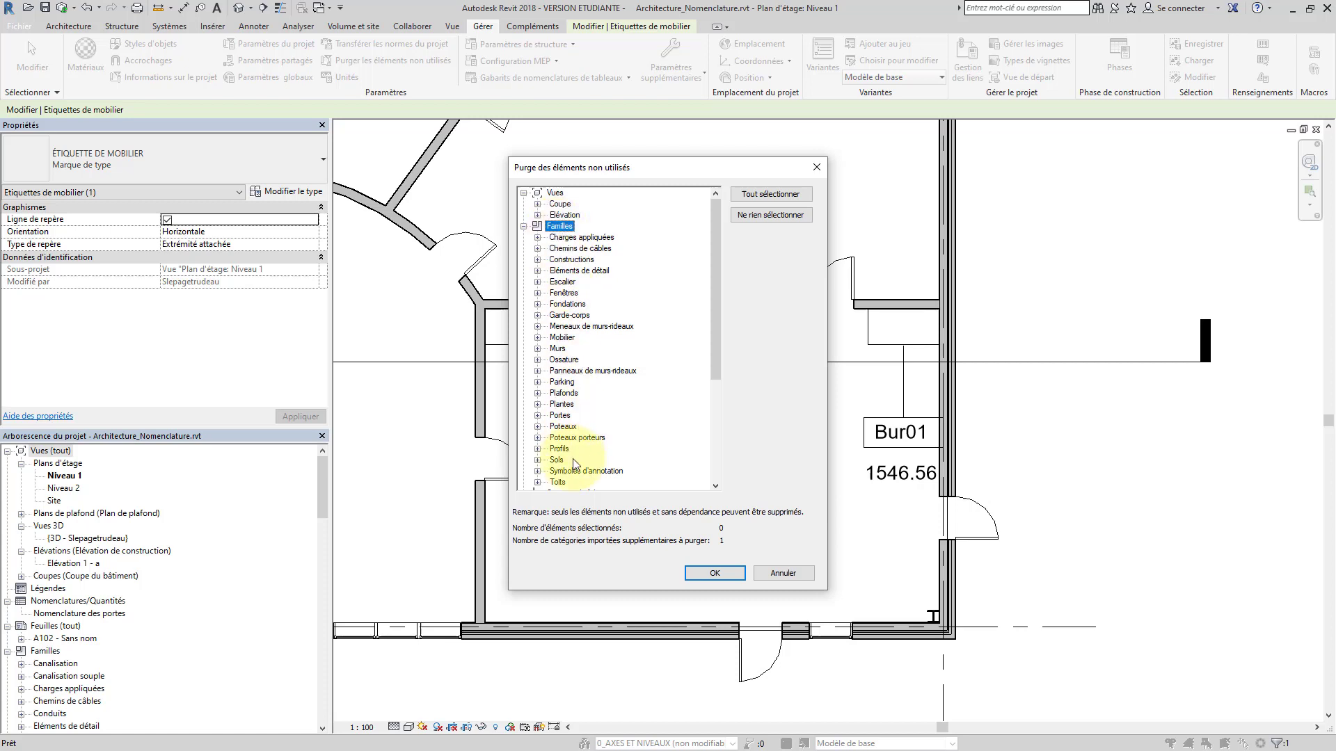
click(537, 472)
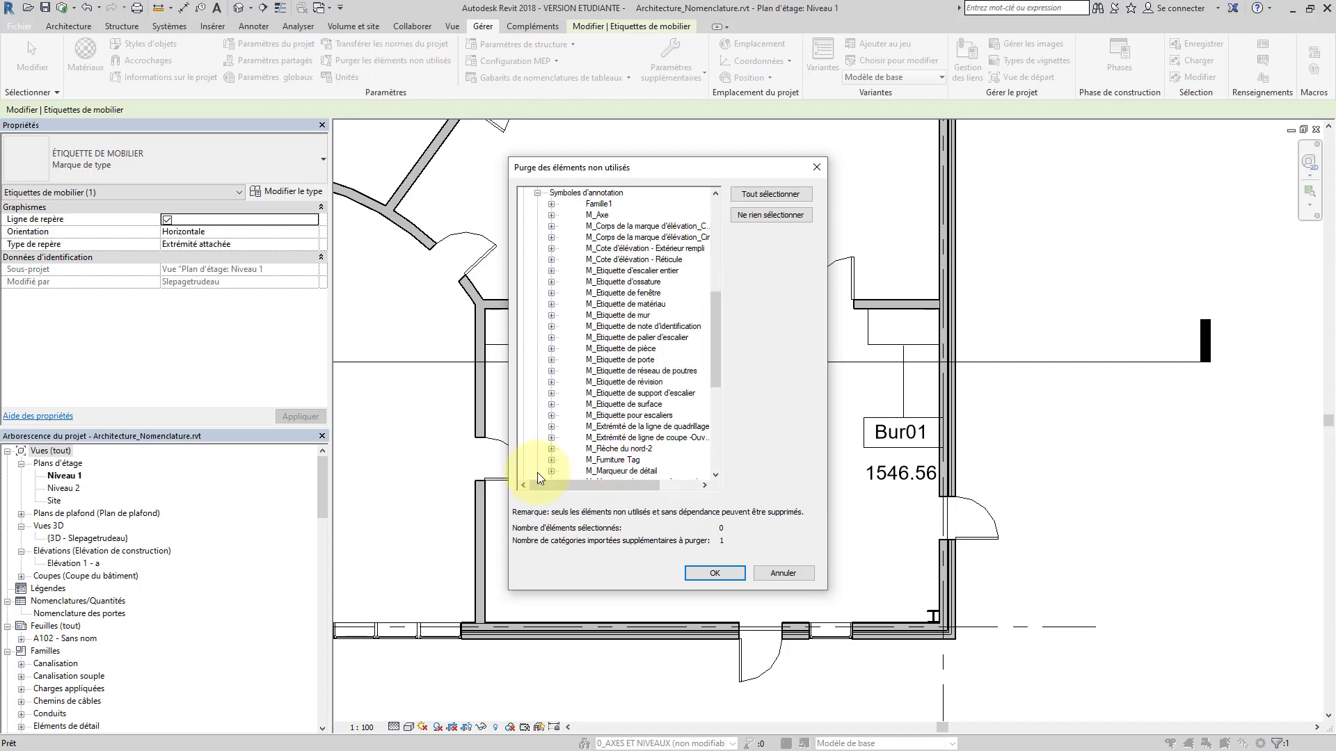
drag(712, 334, 711, 358)
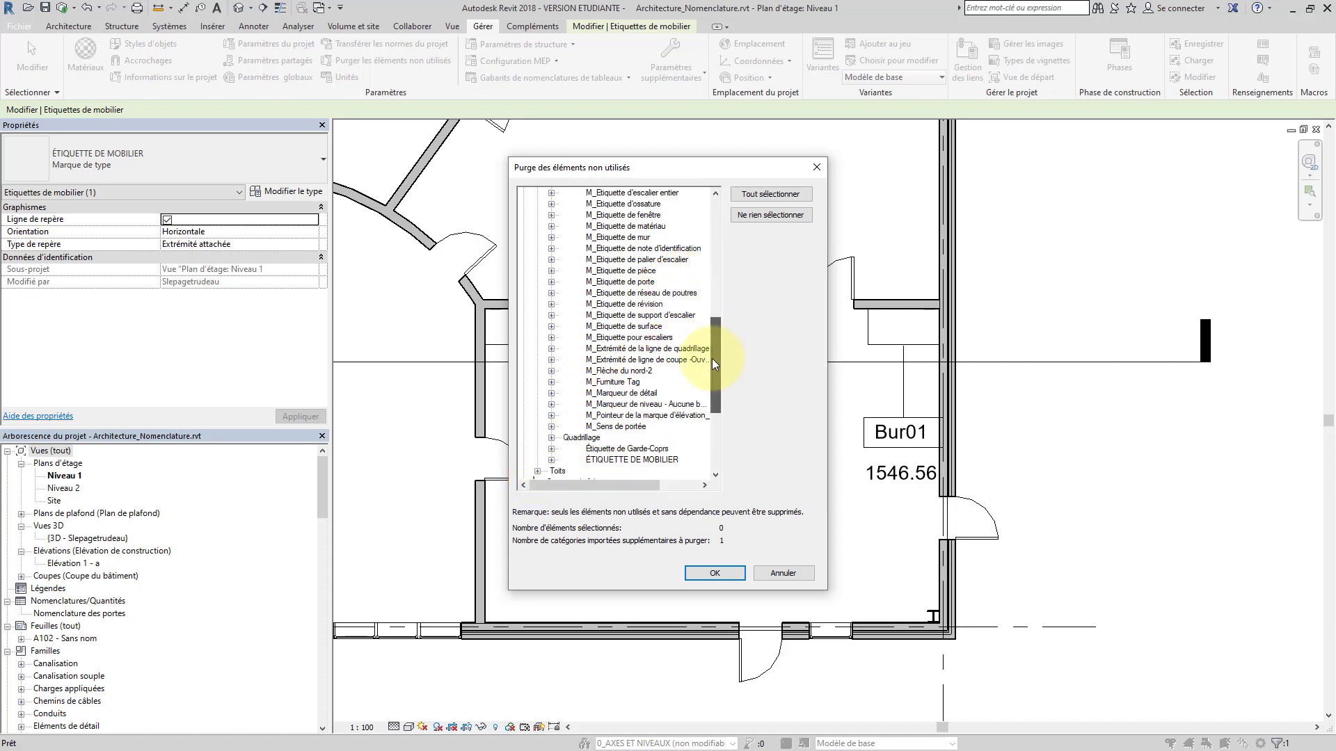
click(604, 460)
click(551, 460)
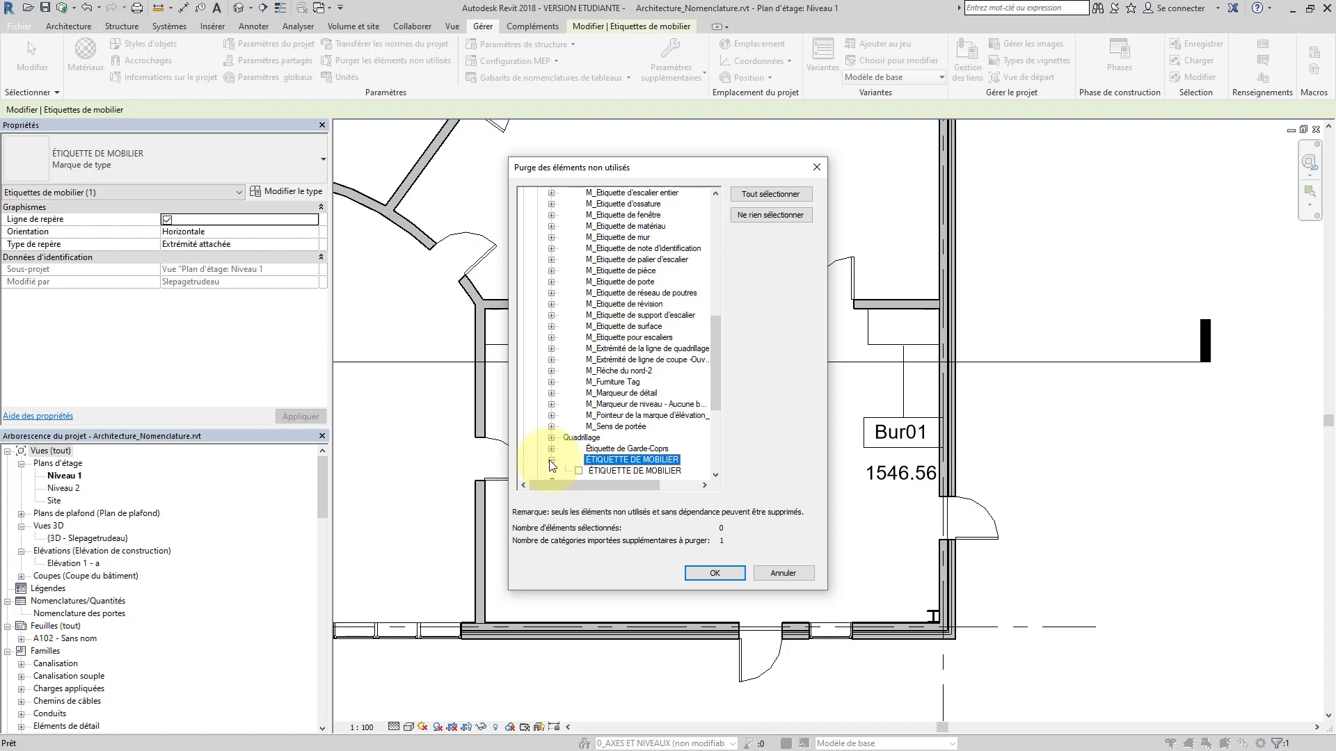
click(578, 471)
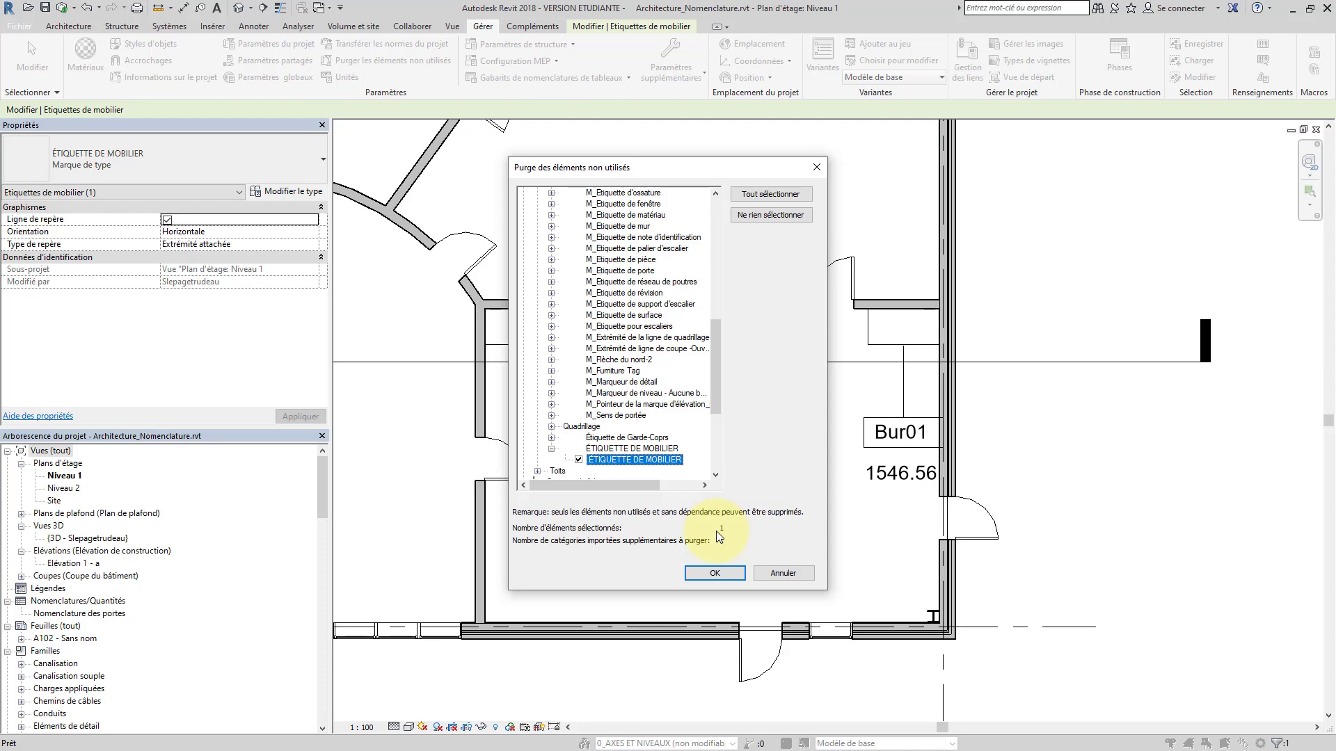
click(720, 572)
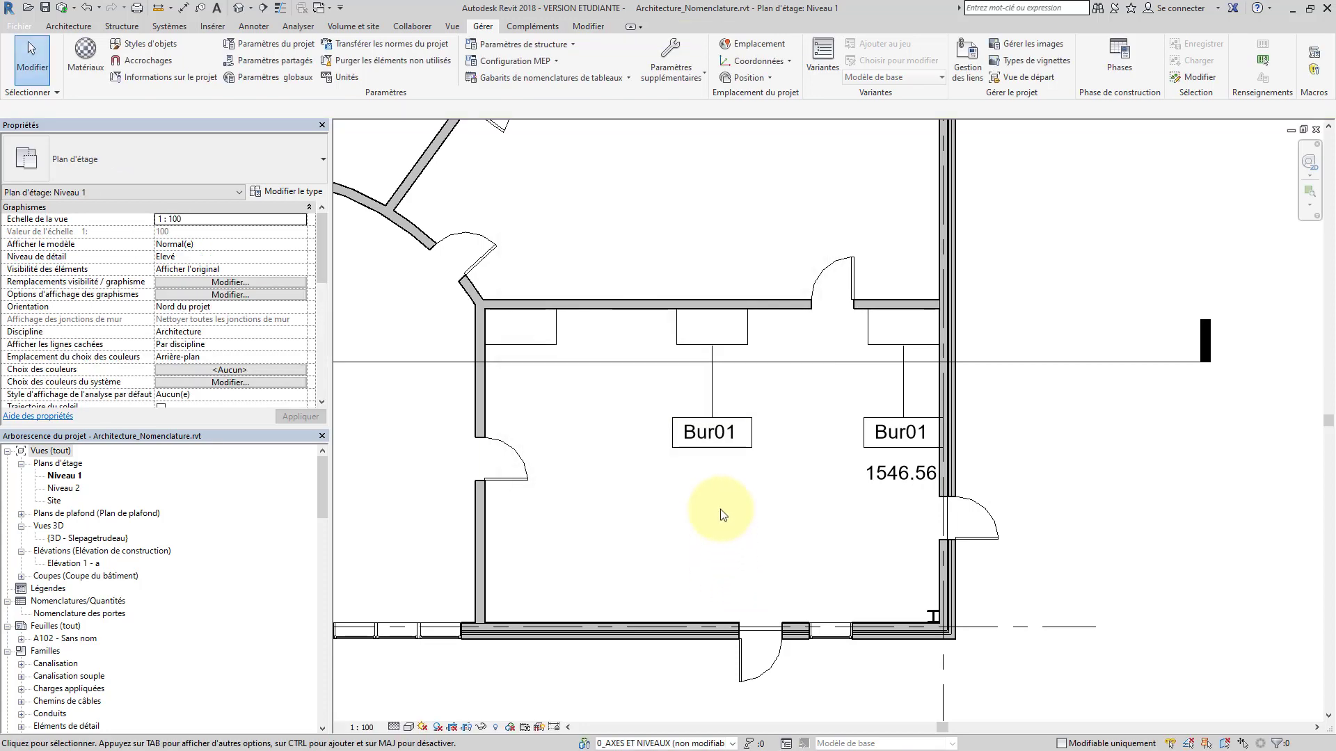
click(711, 437)
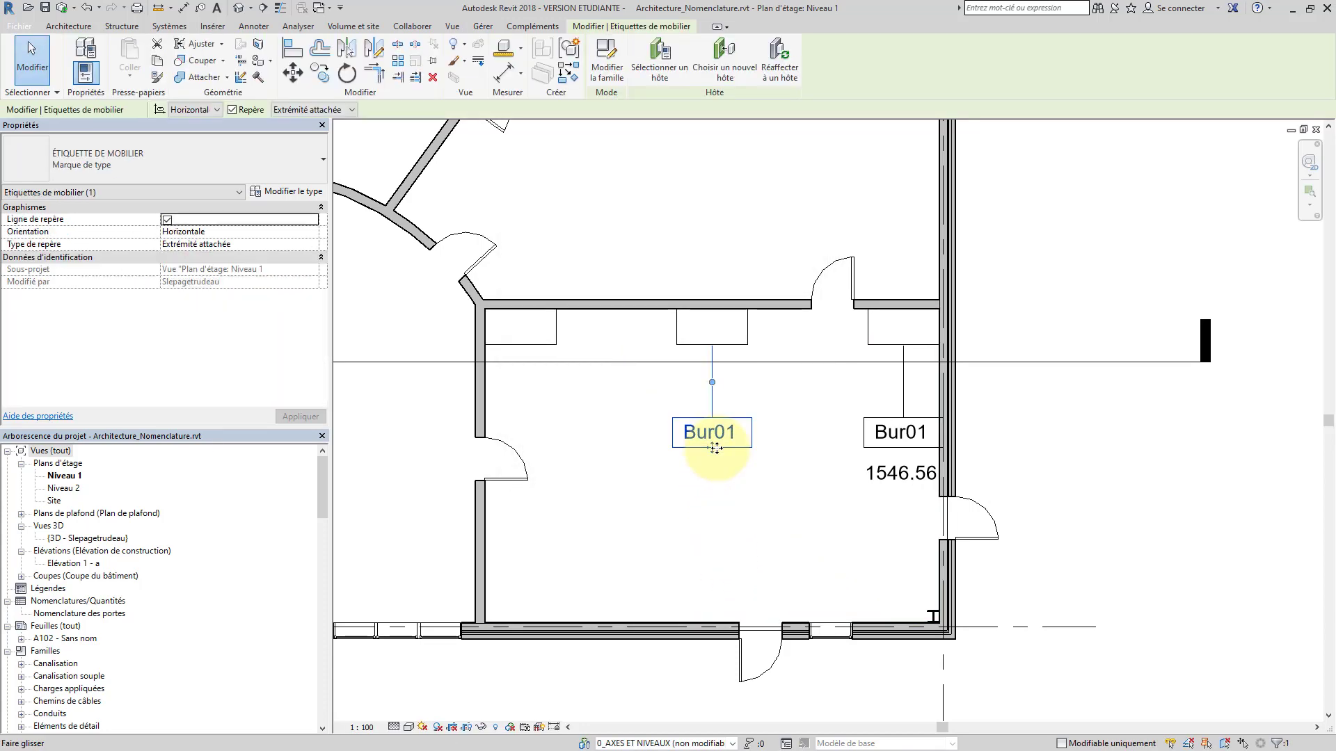
click(310, 171)
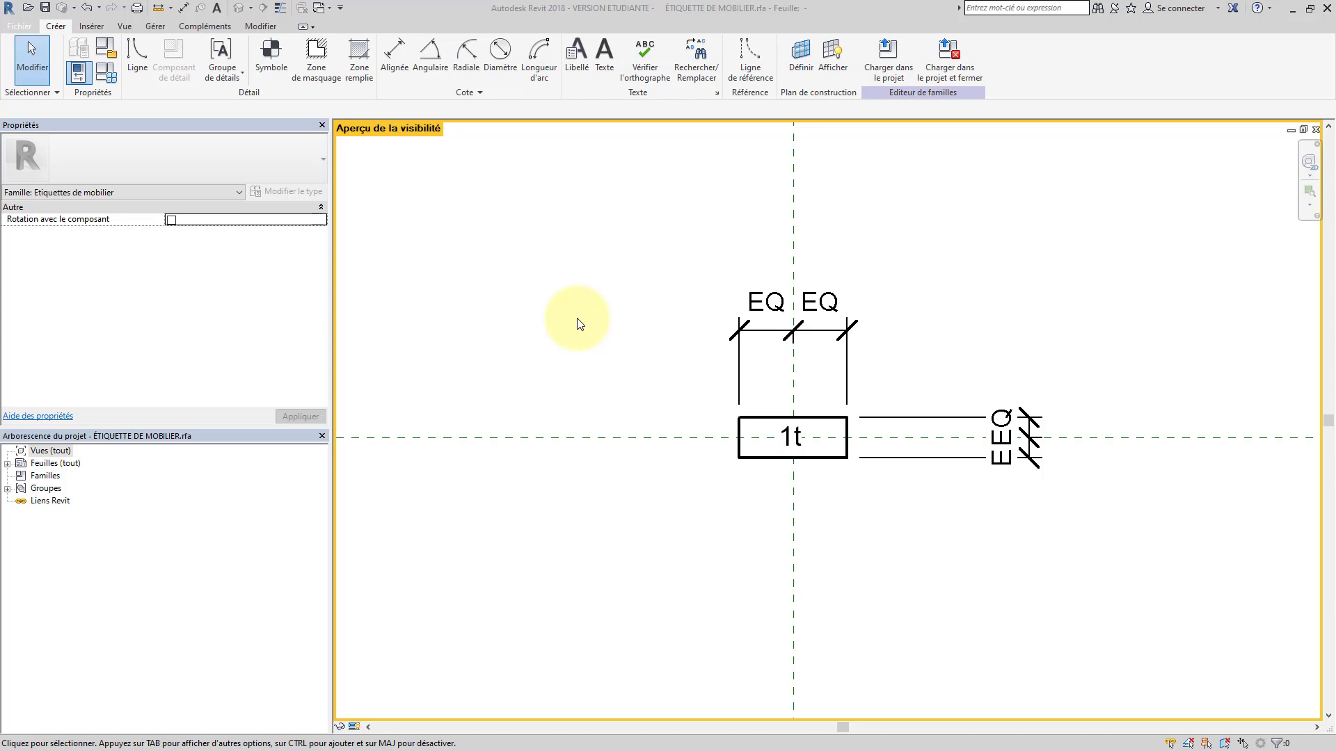
Start a new 3mm label in the ÉTIQUETTE DE MOBILIER family, placed above and left of the tag frame
click(577, 319)
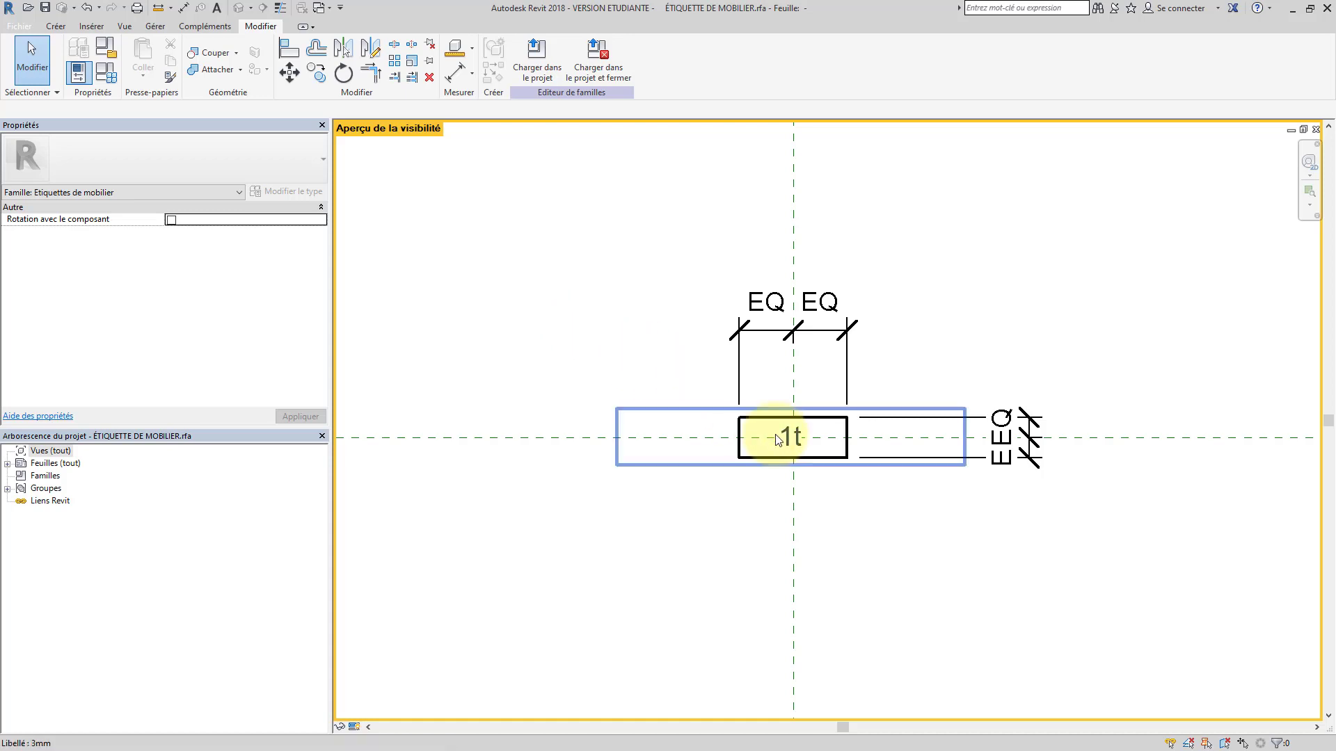
click(56, 25)
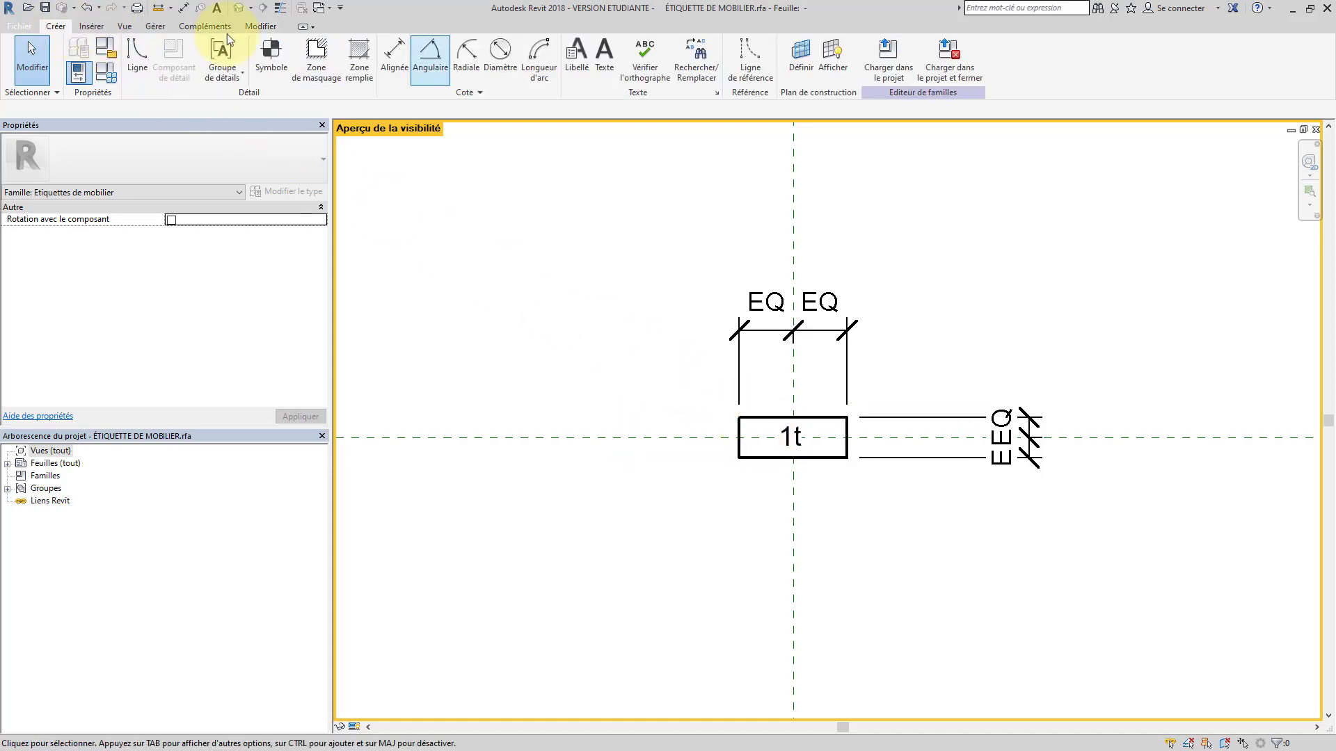
click(577, 57)
click(524, 259)
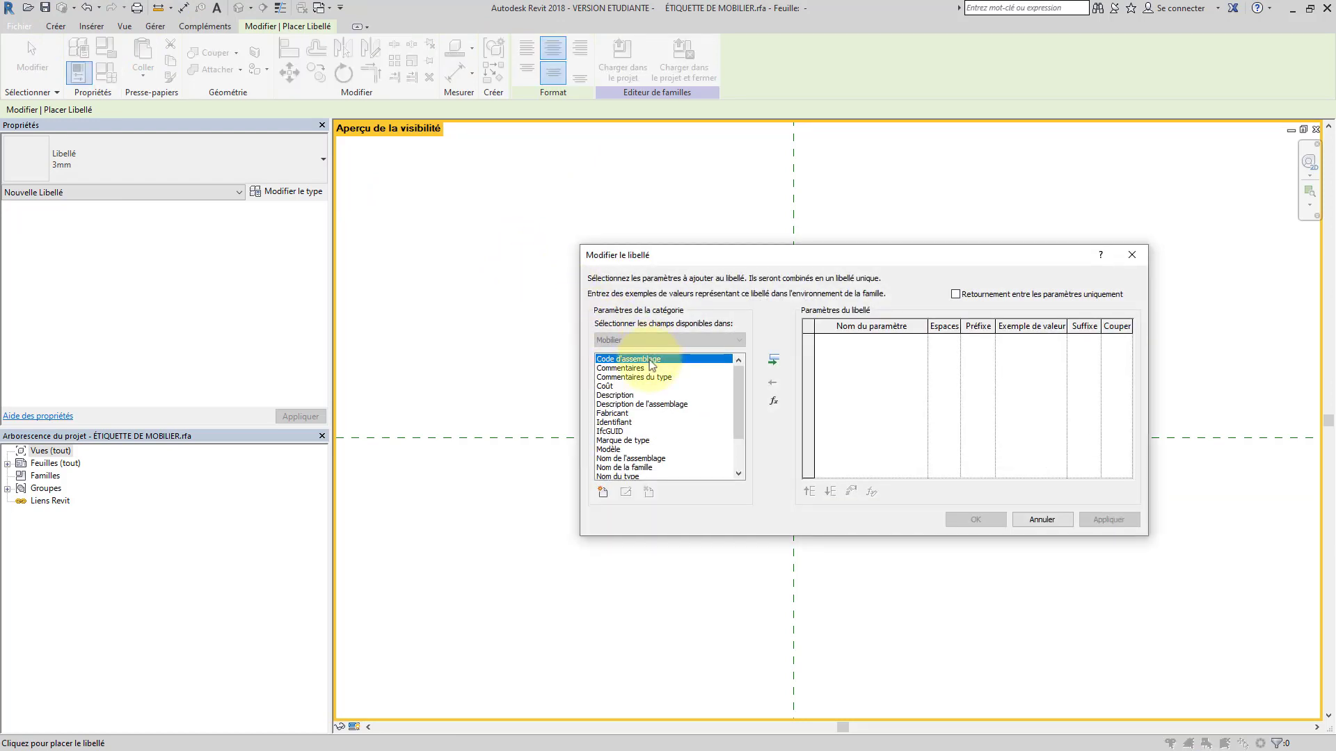
Import the shared parameter Fournisseur from the Mobilier group, add it to the new label and accept the label
click(603, 496)
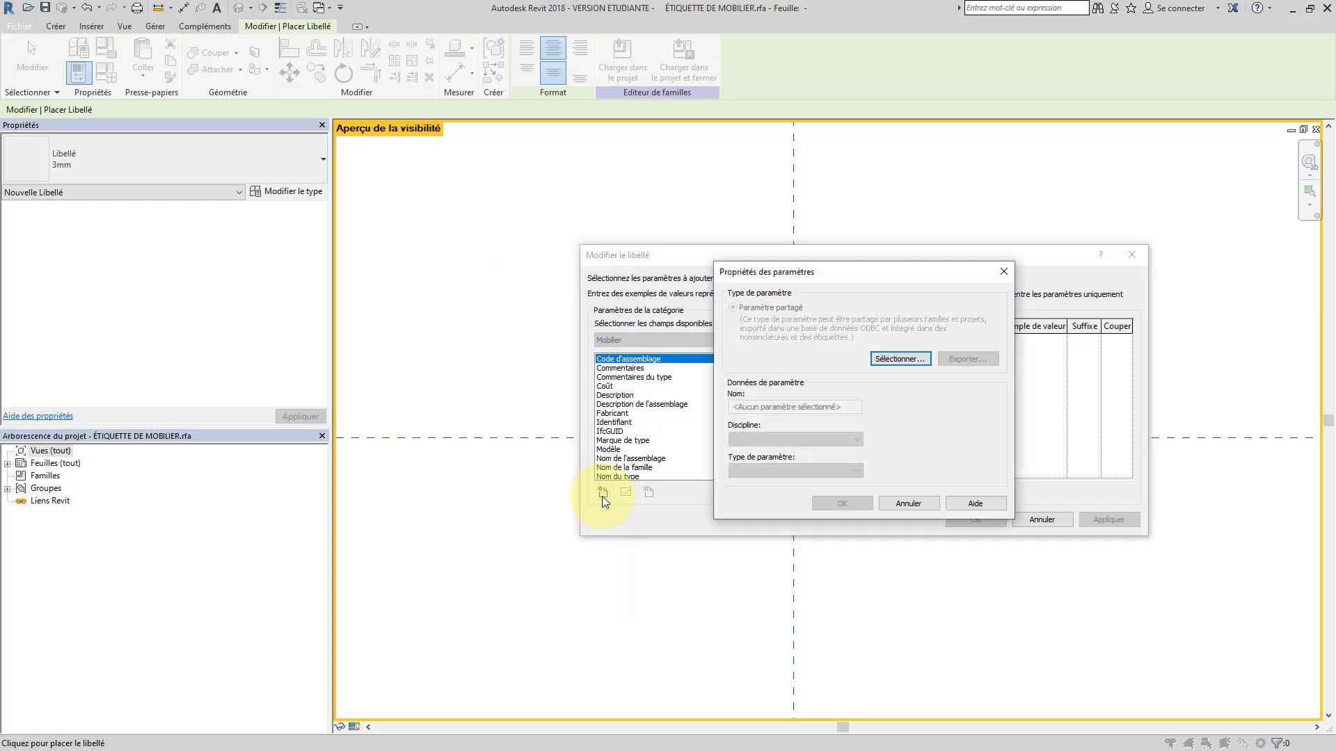
click(917, 359)
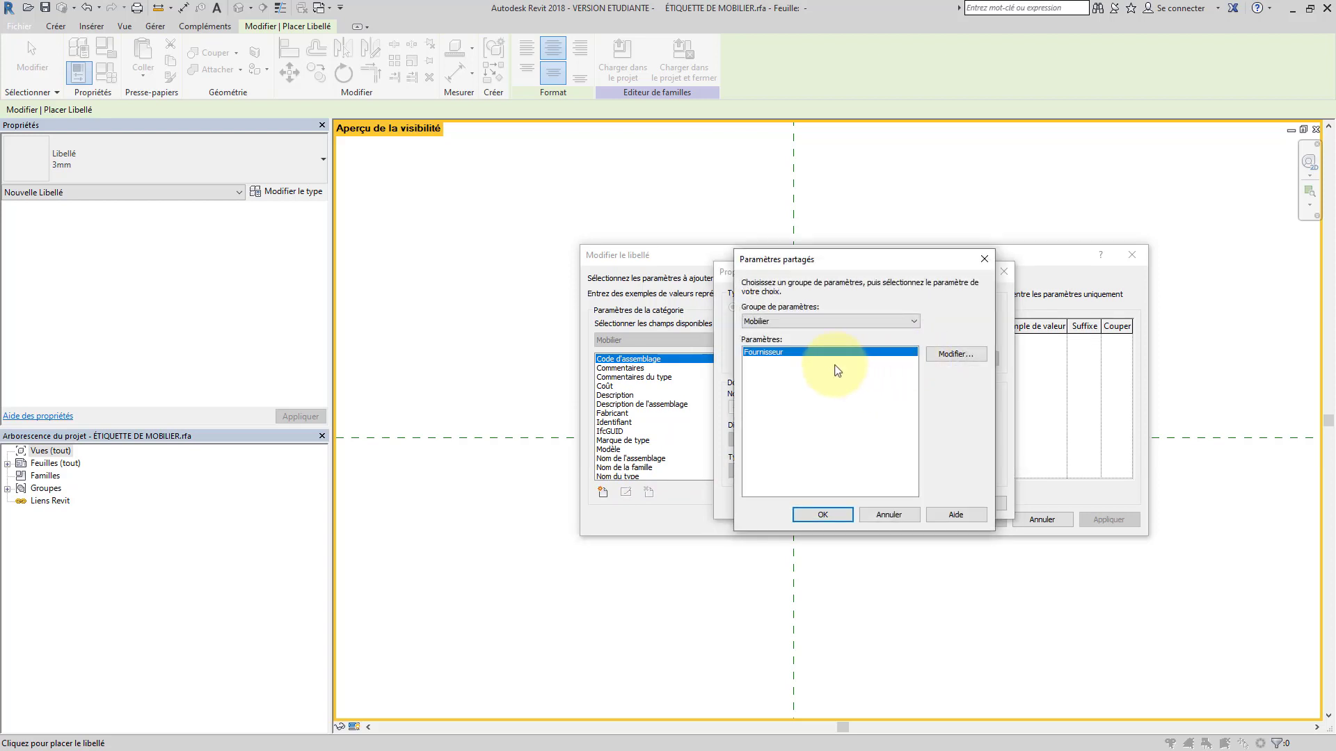
click(833, 516)
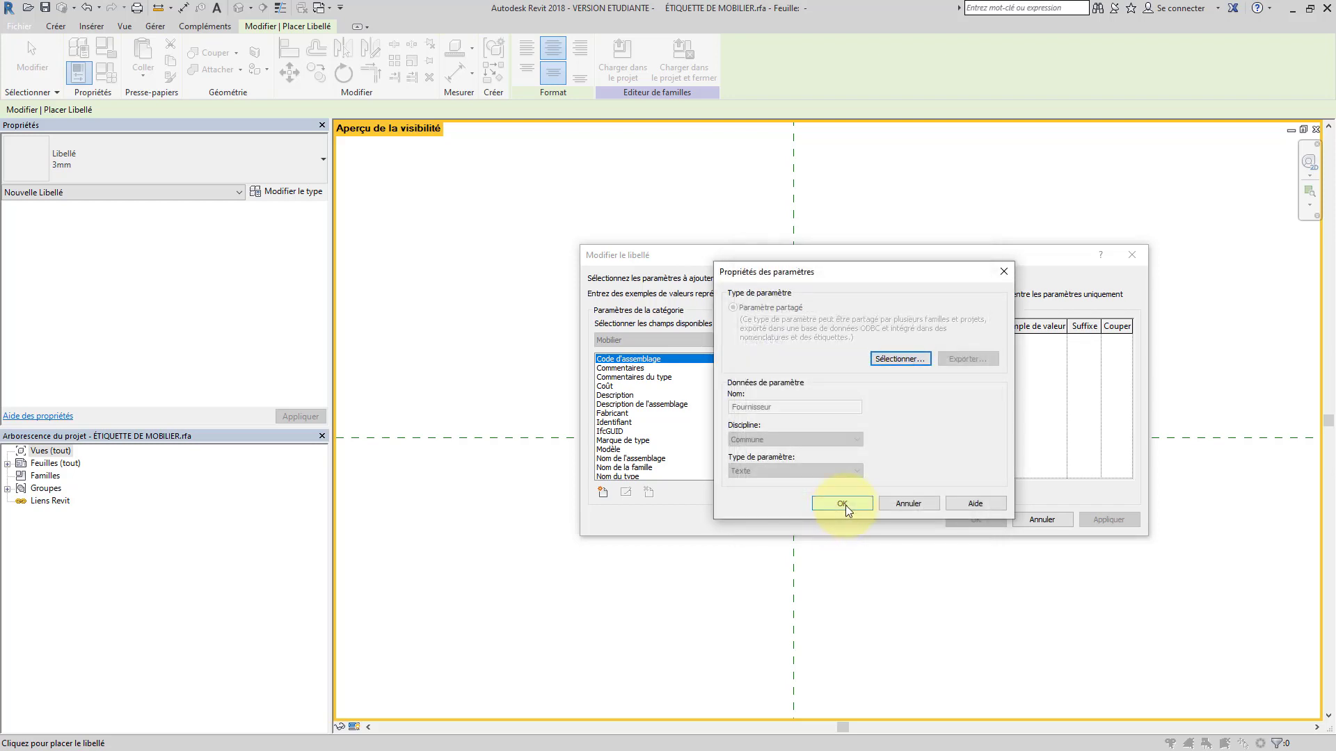
click(845, 505)
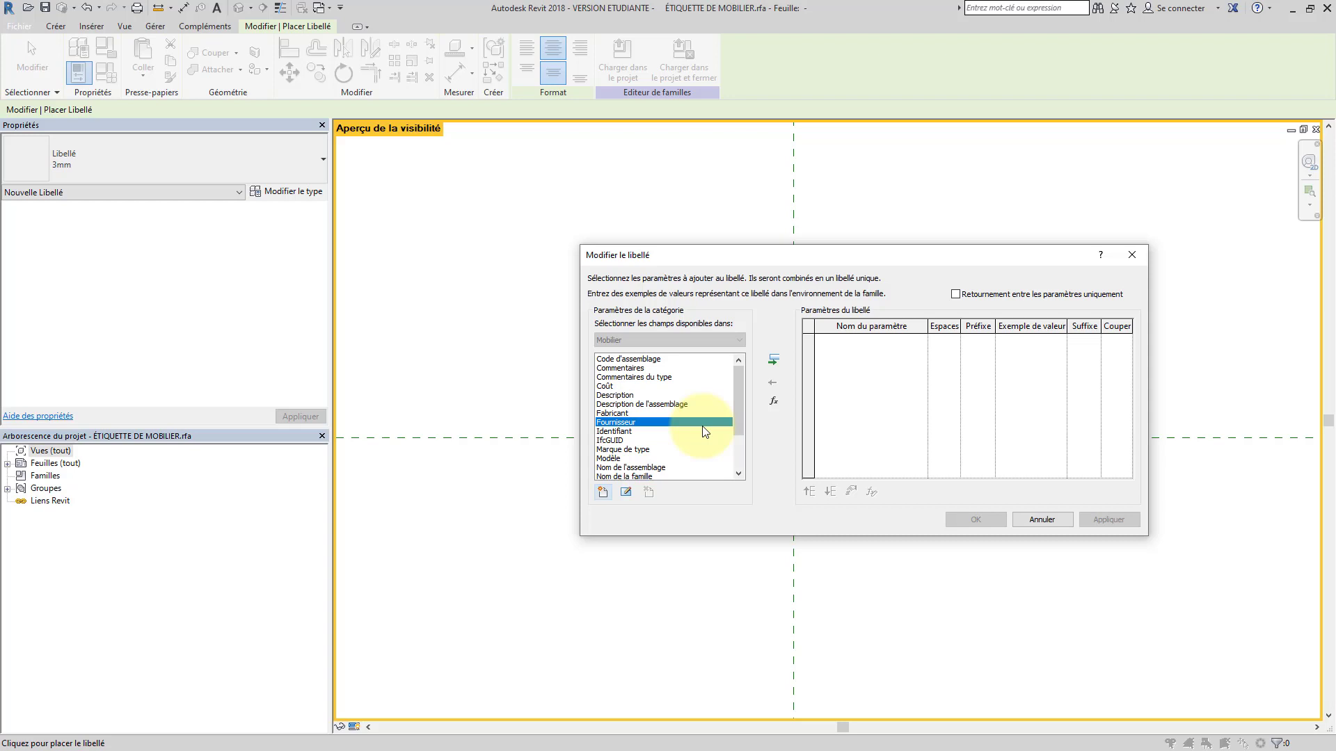
click(772, 362)
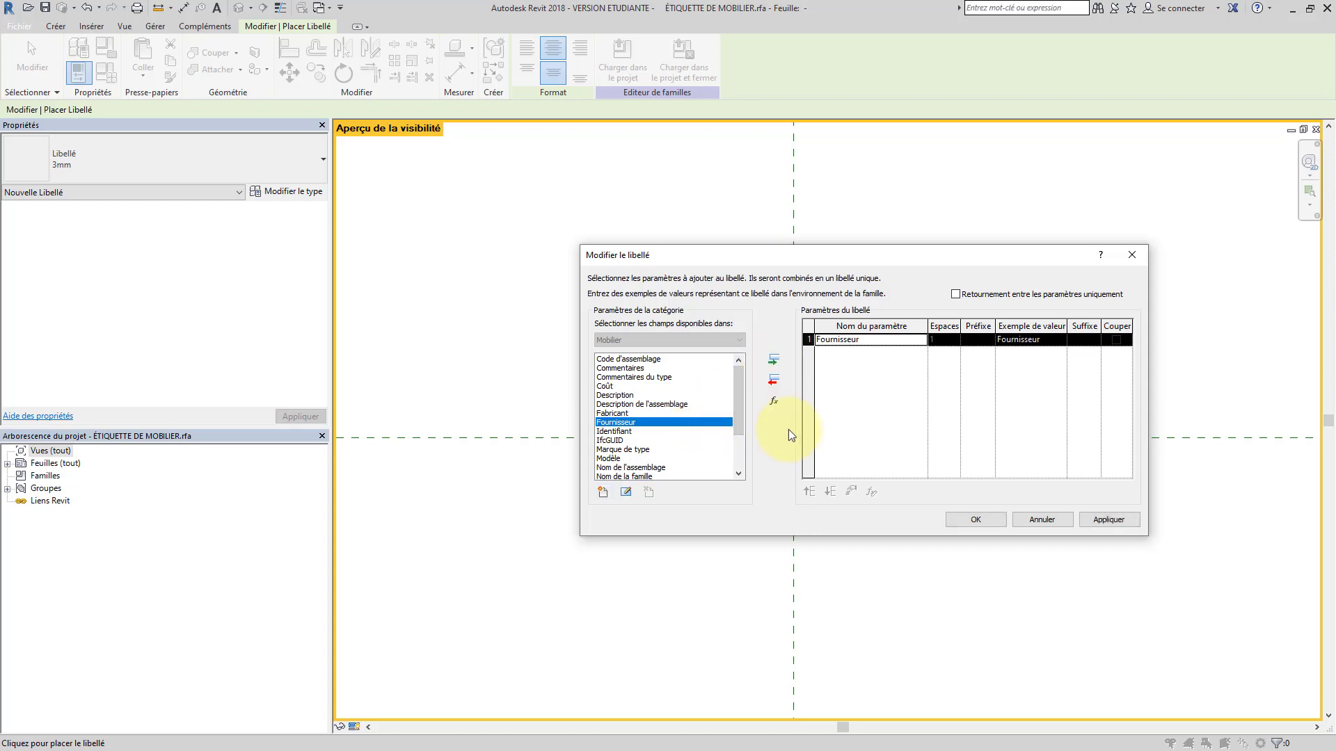
click(958, 520)
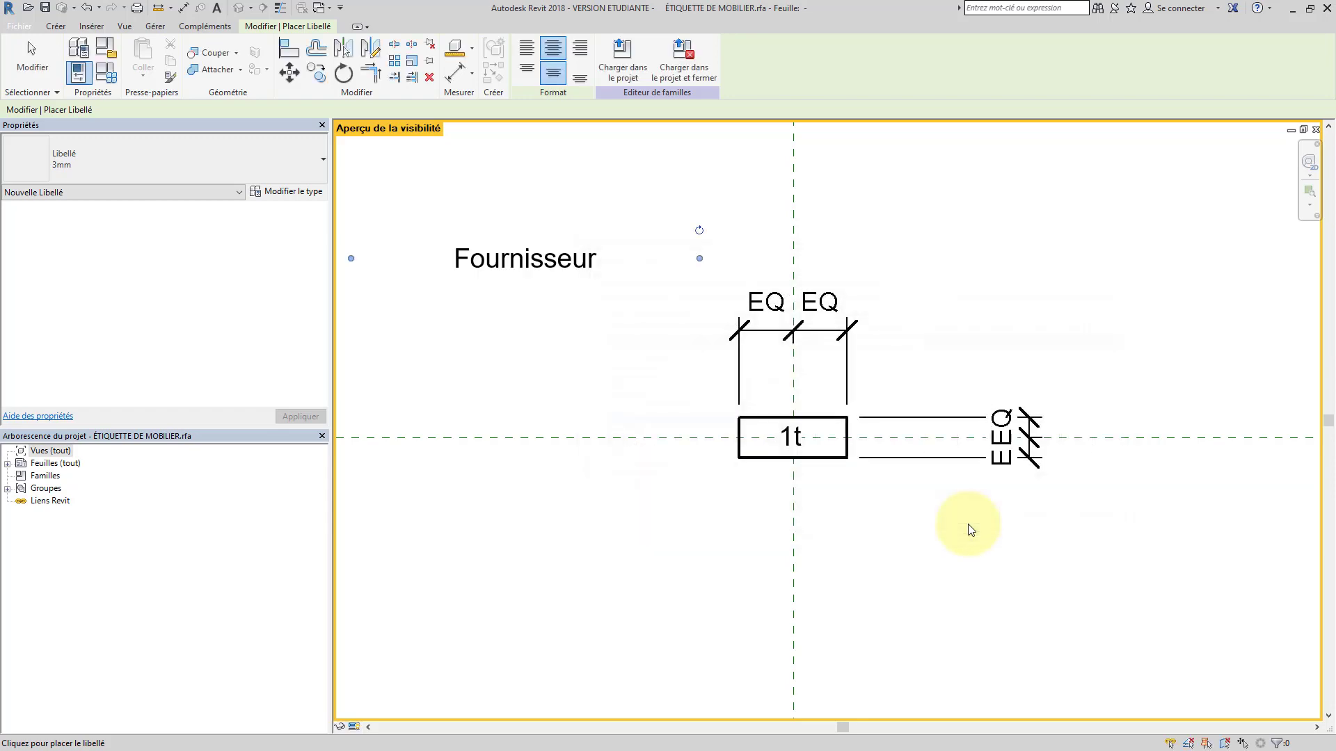